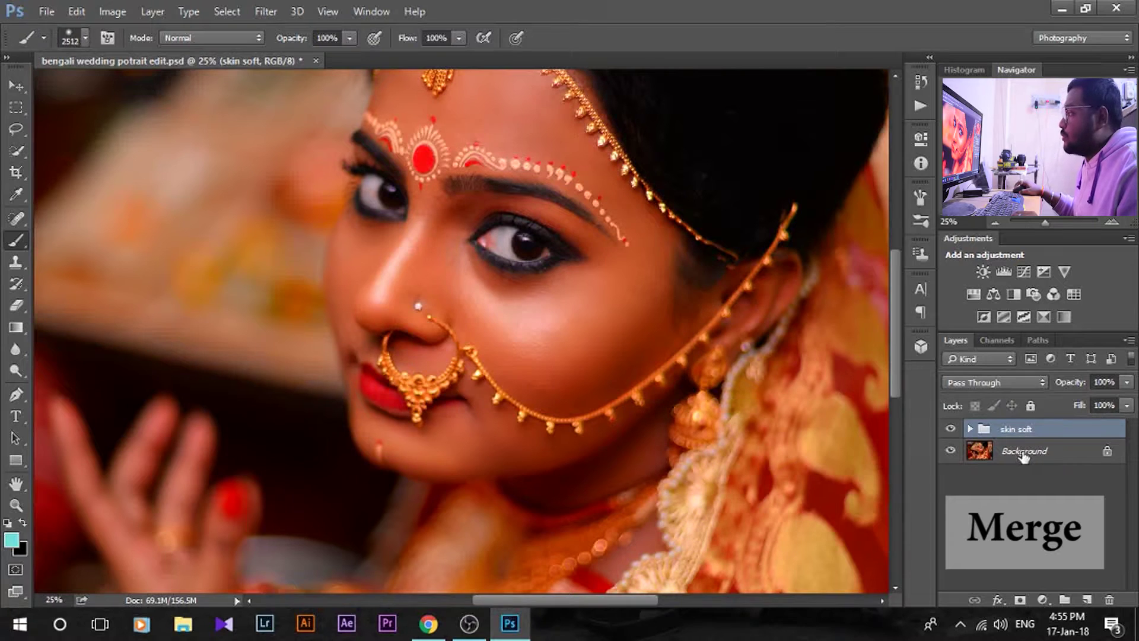
Merge the skin soft group with the Background layer into a single layer
shift+click(1058, 458)
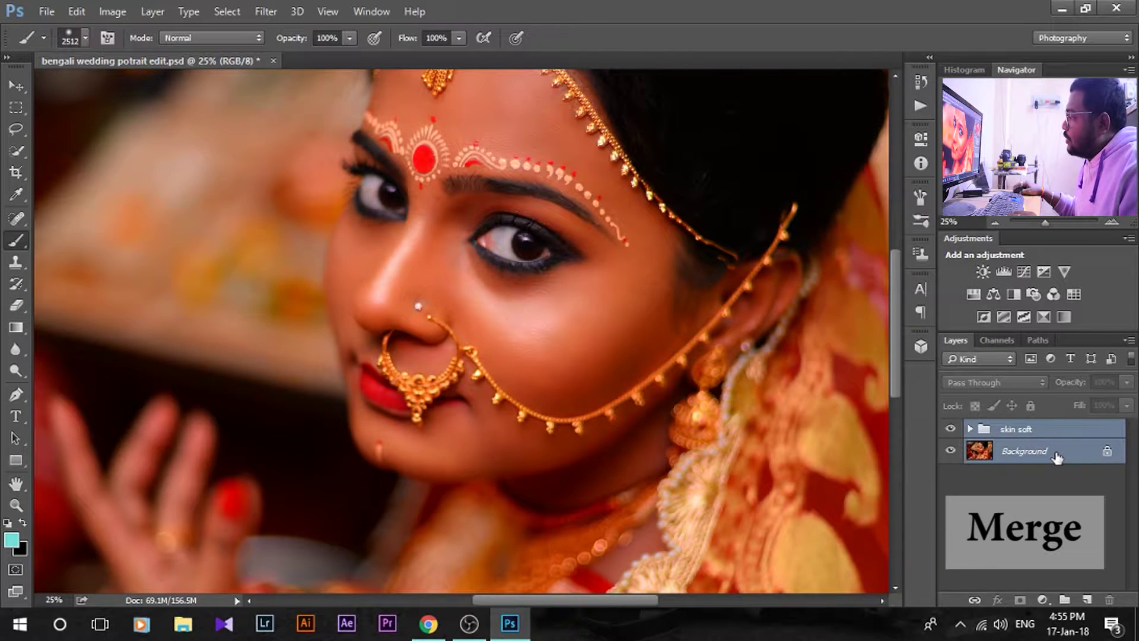
right_click(1056, 456)
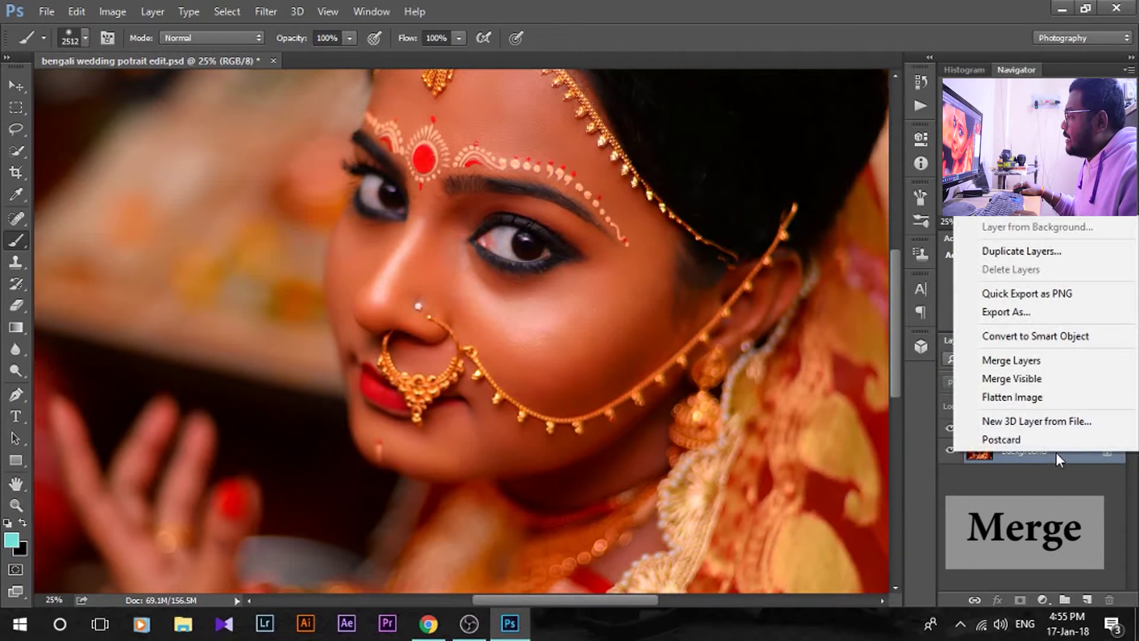
click(1036, 364)
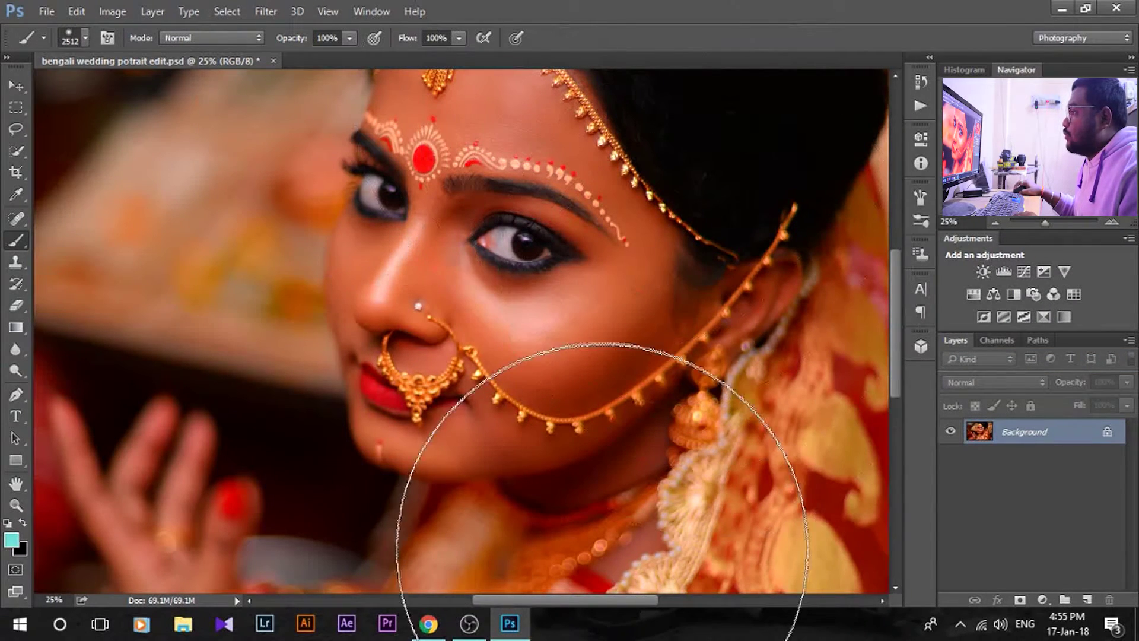
key(ctrl+0)
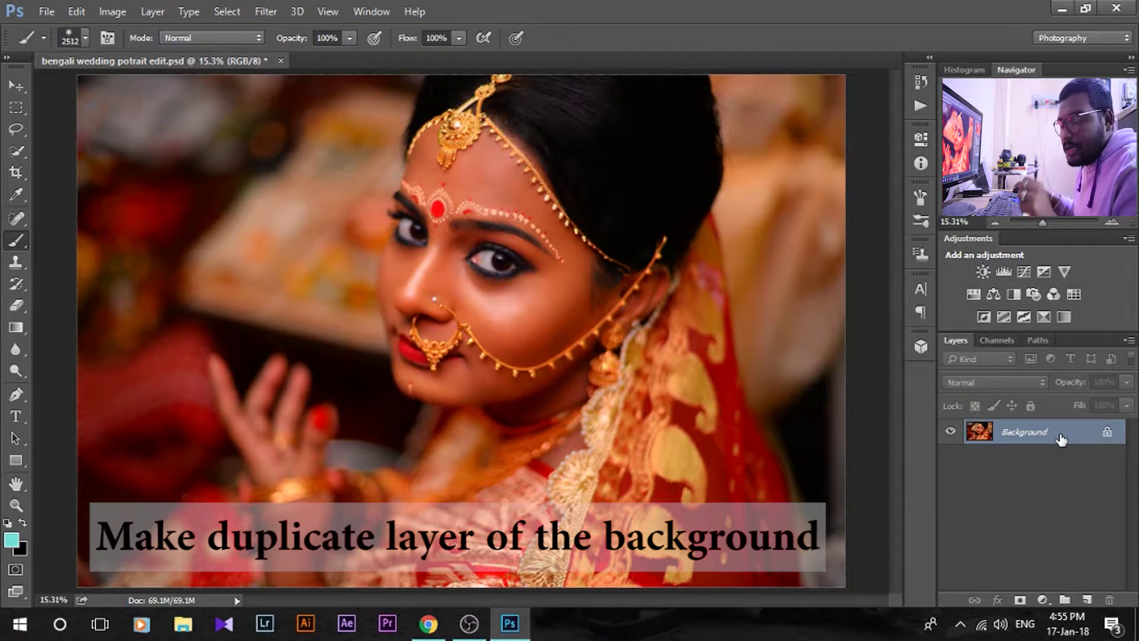
Duplicate the Background layer and add a Levels adjustment above it with the RGB midtone level set to 1.24
drag(1060, 438, 1088, 597)
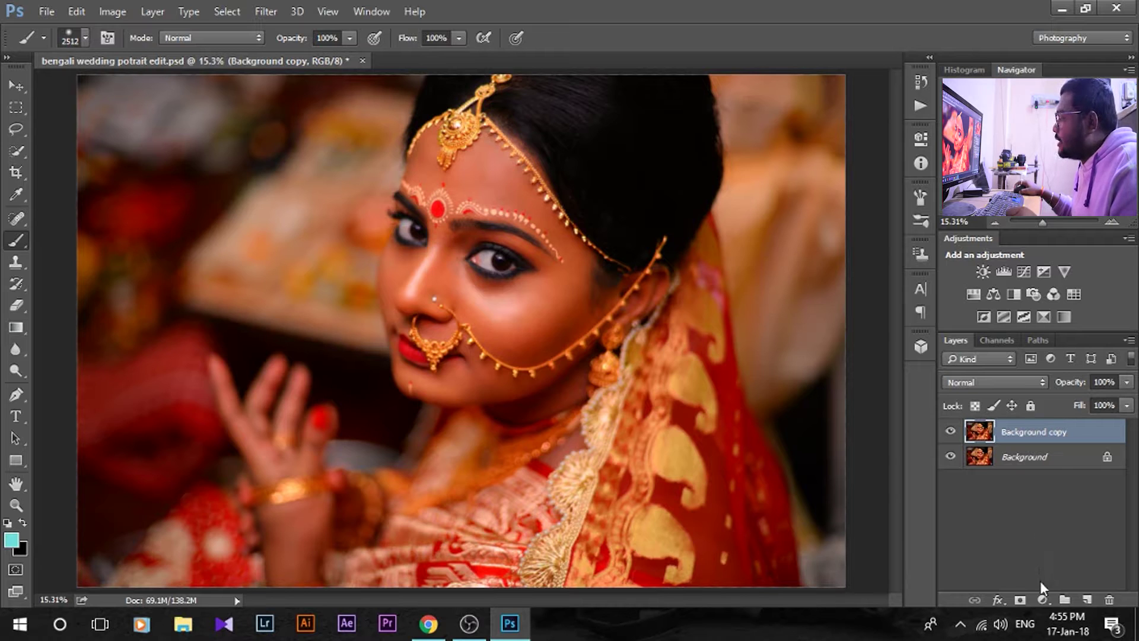
click(1042, 599)
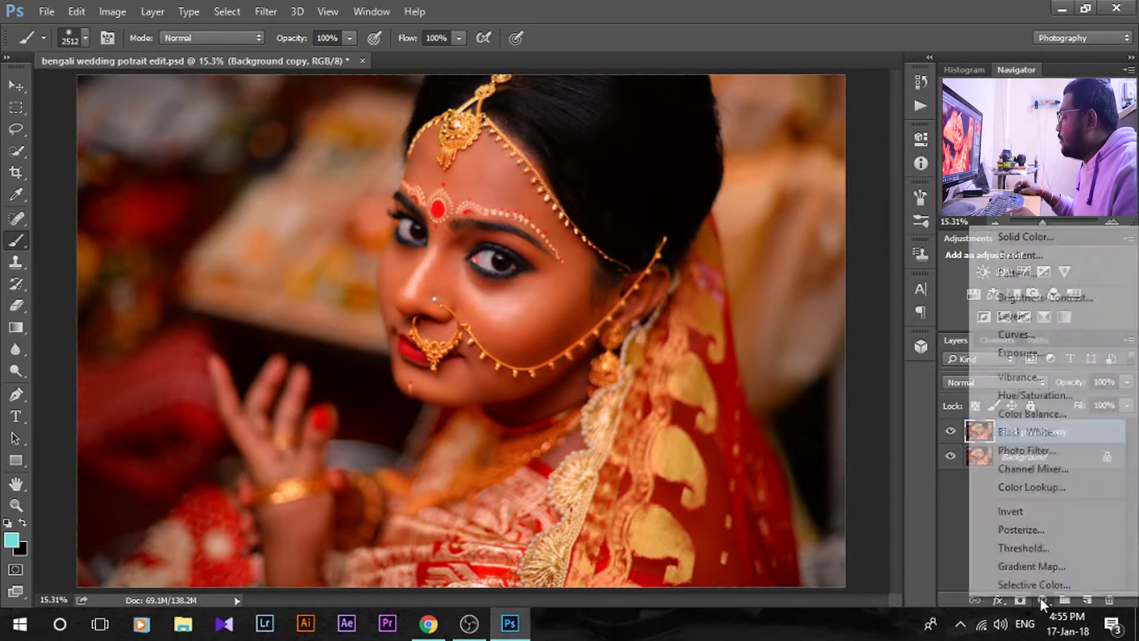
click(1028, 317)
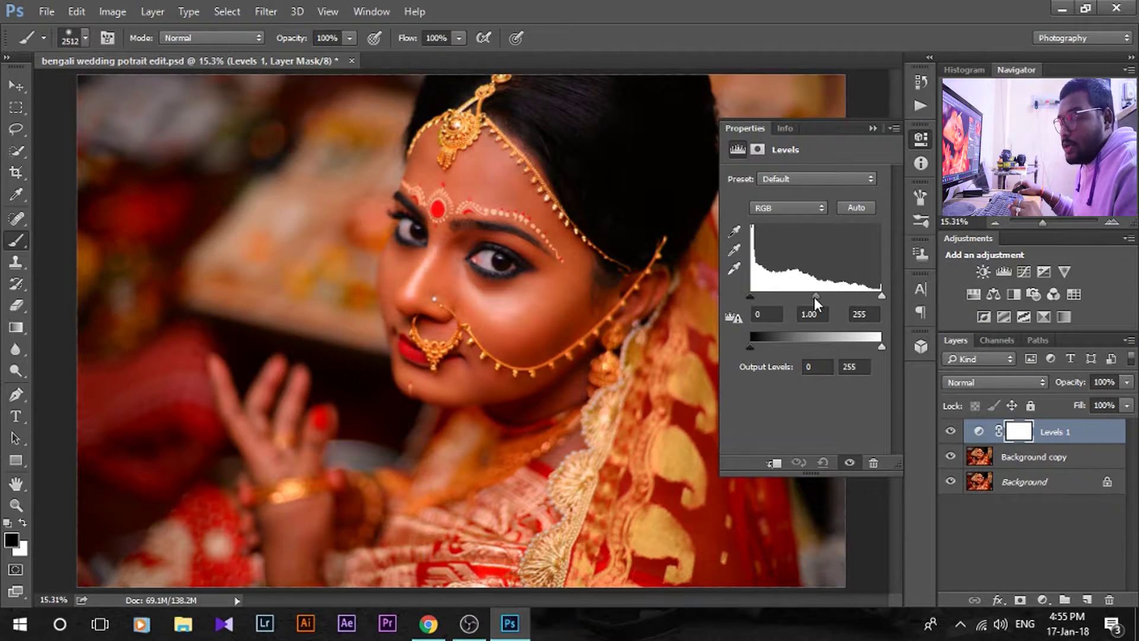
mouse_move(814, 297)
mouse_down()
mouse_move(799, 296)
mouse_move(847, 296)
mouse_move(807, 299)
mouse_up()
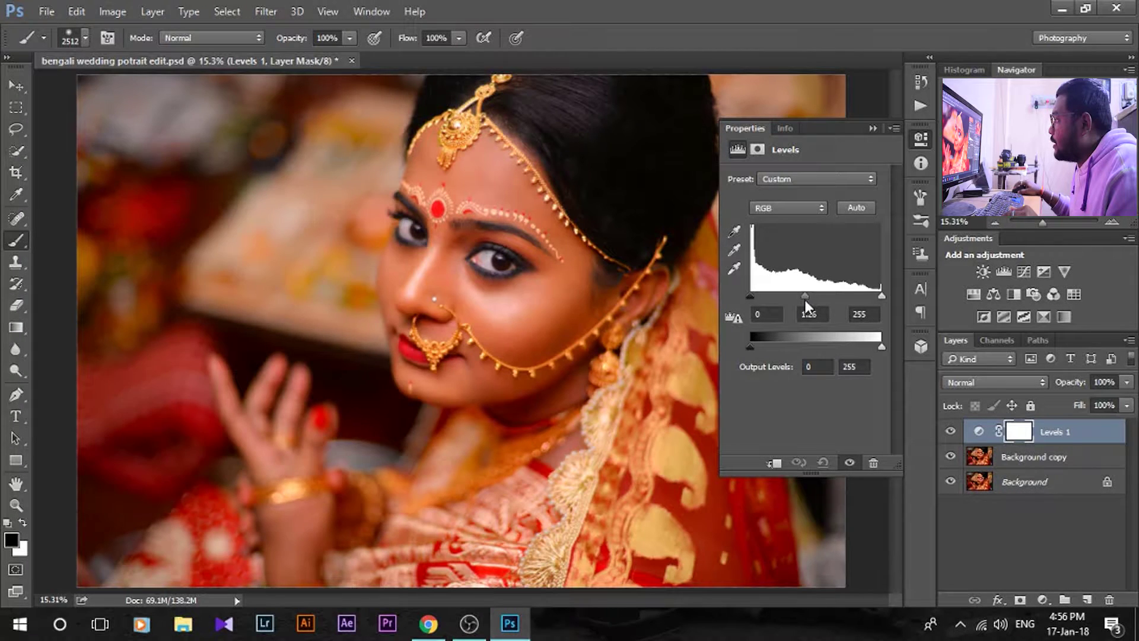
drag(807, 301, 803, 301)
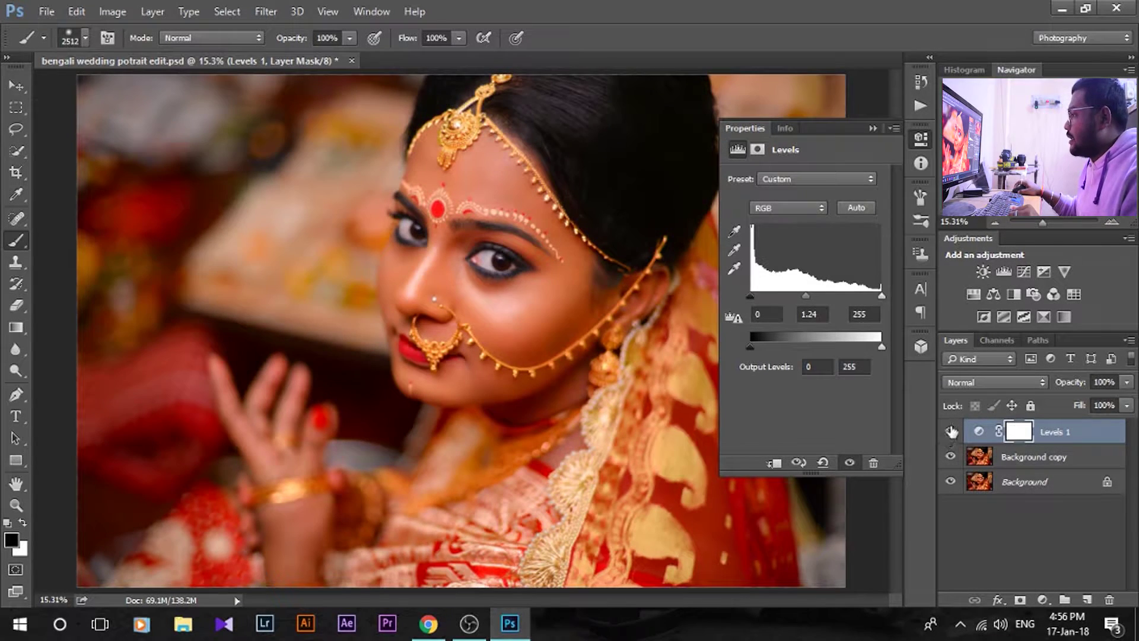
click(951, 431)
click(951, 431)
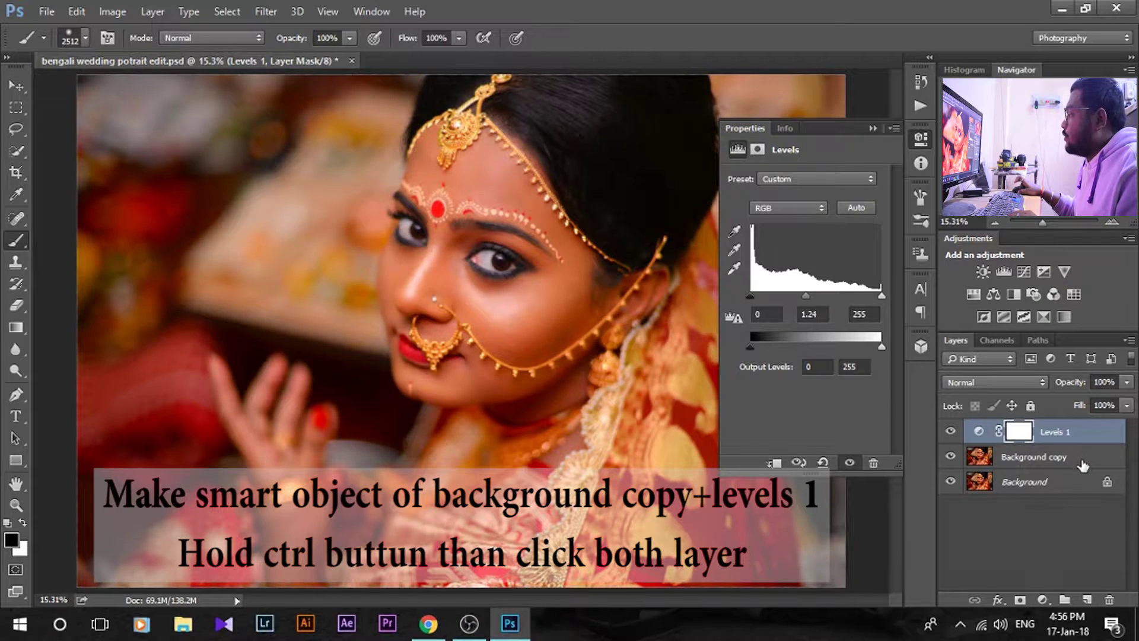
Convert the Levels 1 adjustment and the Background copy layer together into one smart object
ctrl+click(1082, 465)
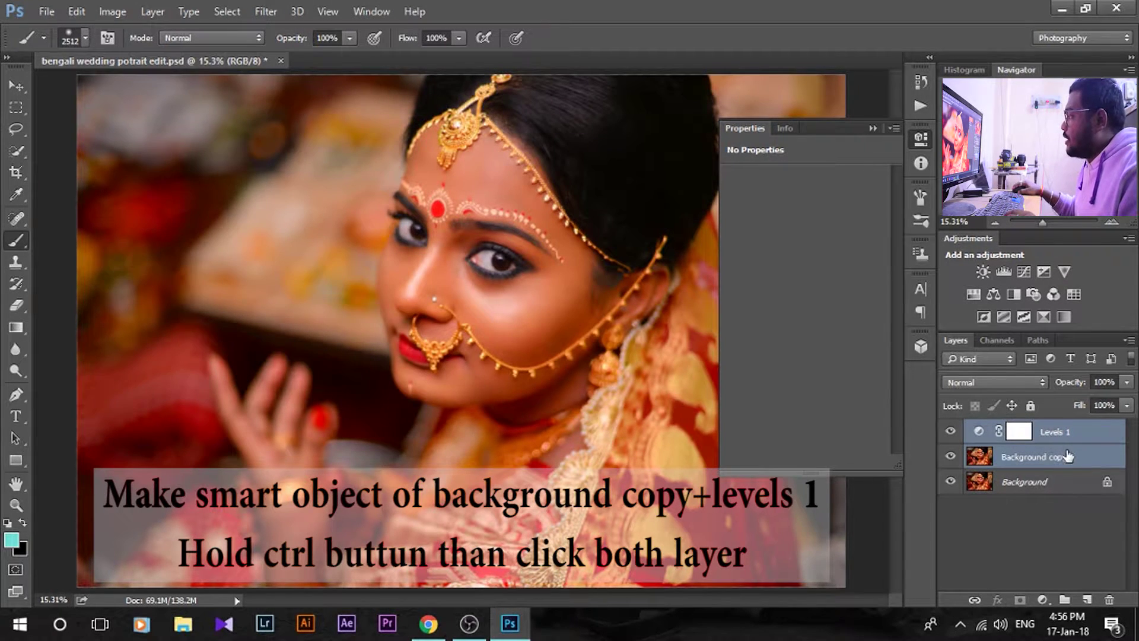
right_click(1096, 453)
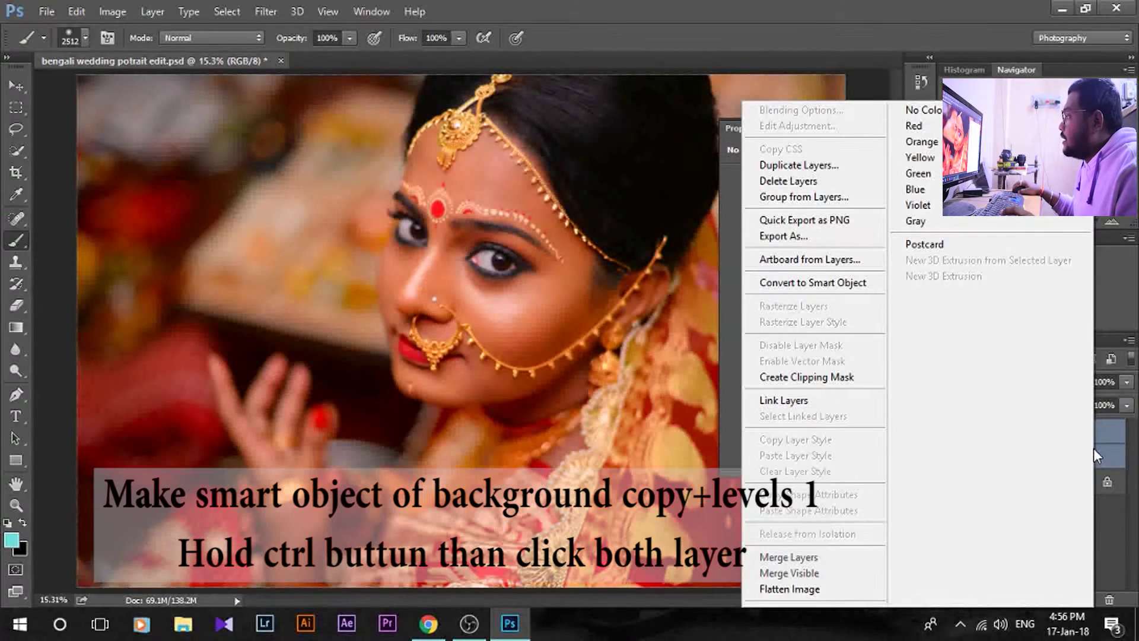
click(851, 288)
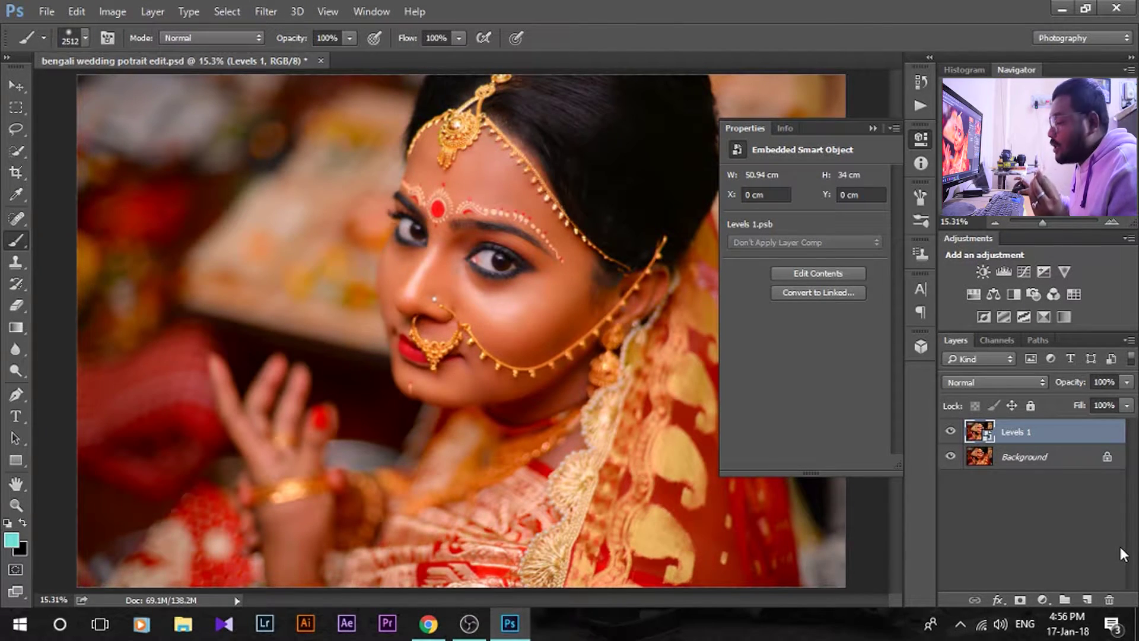
Open the Camera Raw Filter on the Levels 1 smart object
click(1060, 466)
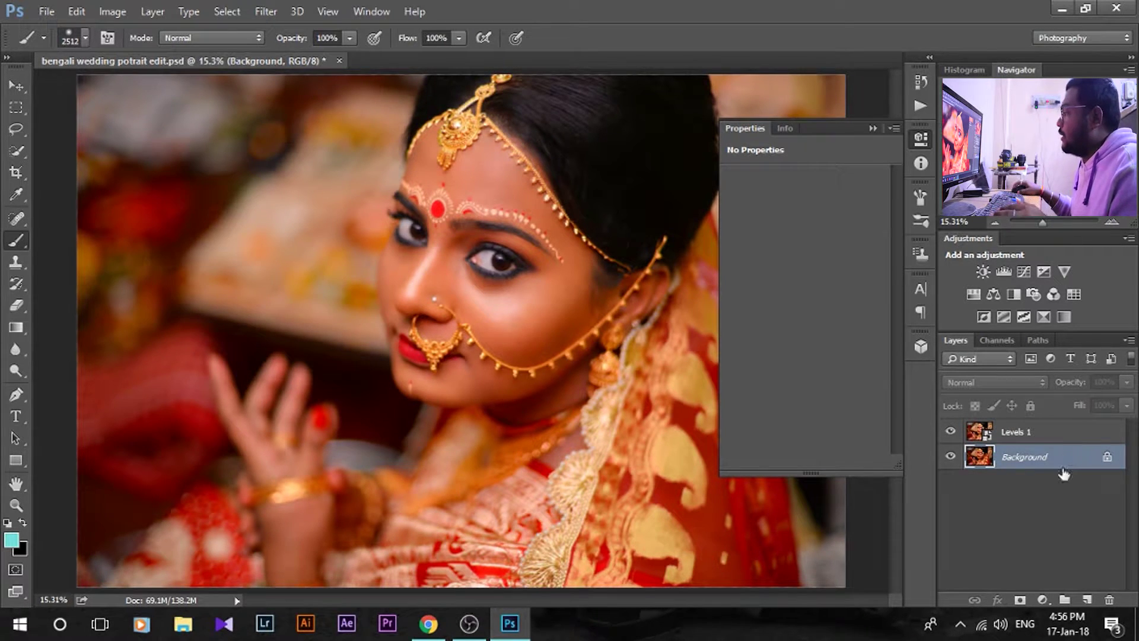
click(1051, 435)
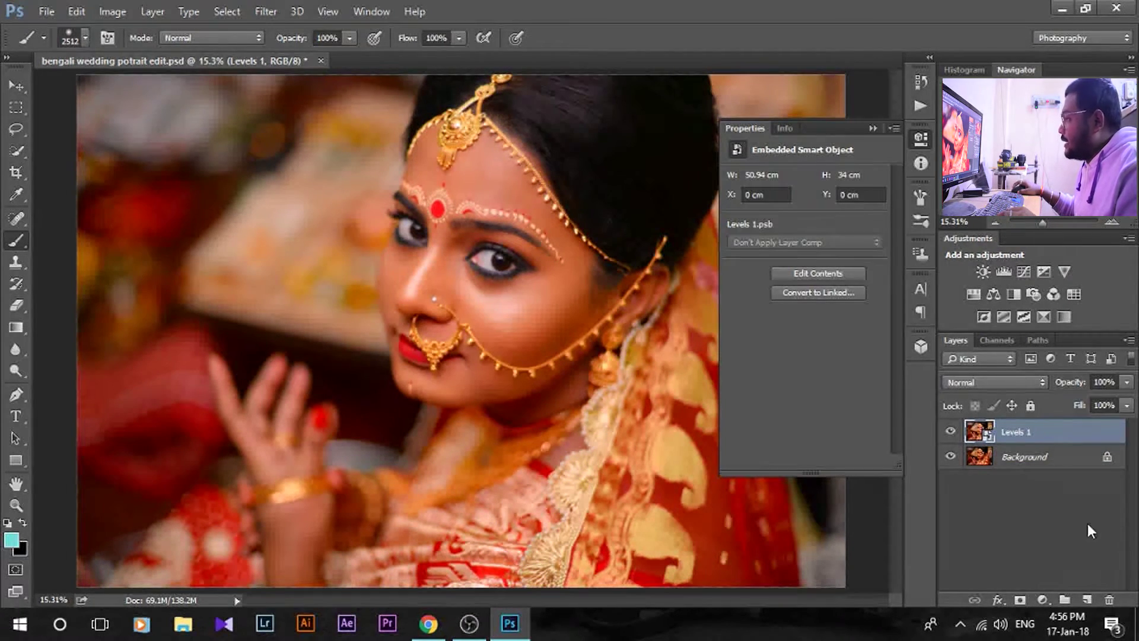
click(275, 9)
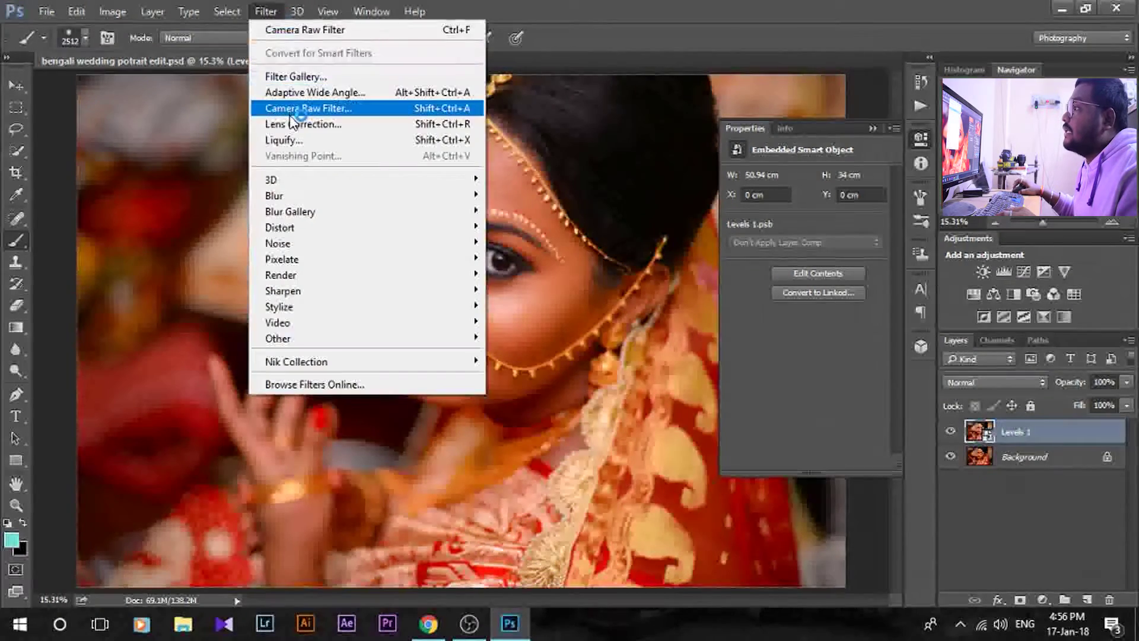
click(291, 109)
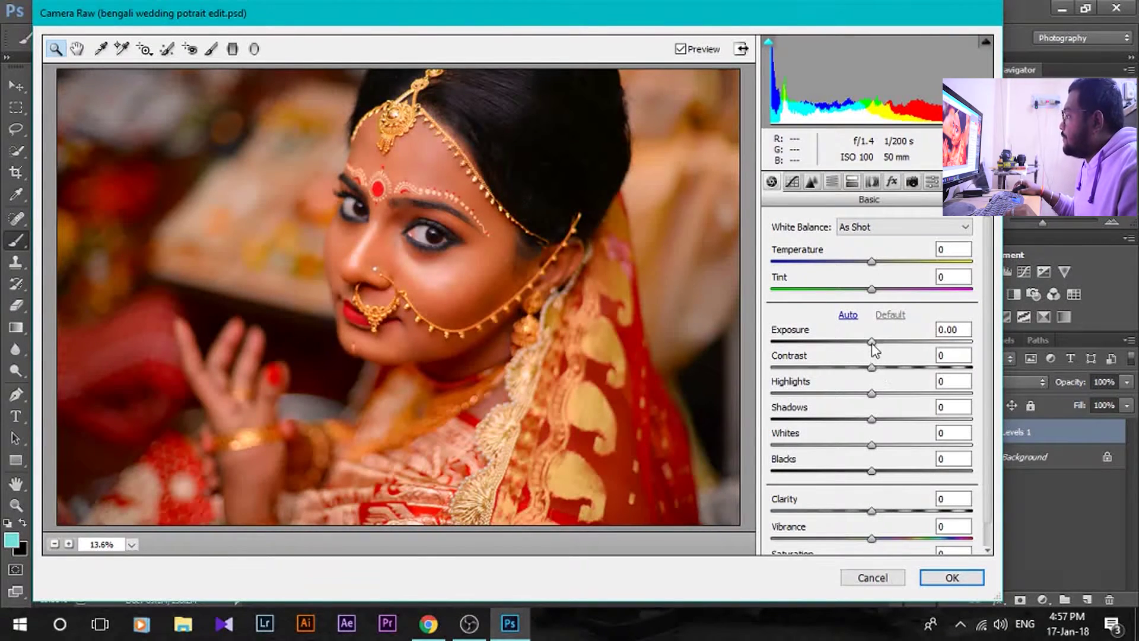
Set the Camera Raw Exposure to +0.05
drag(876, 348, 875, 342)
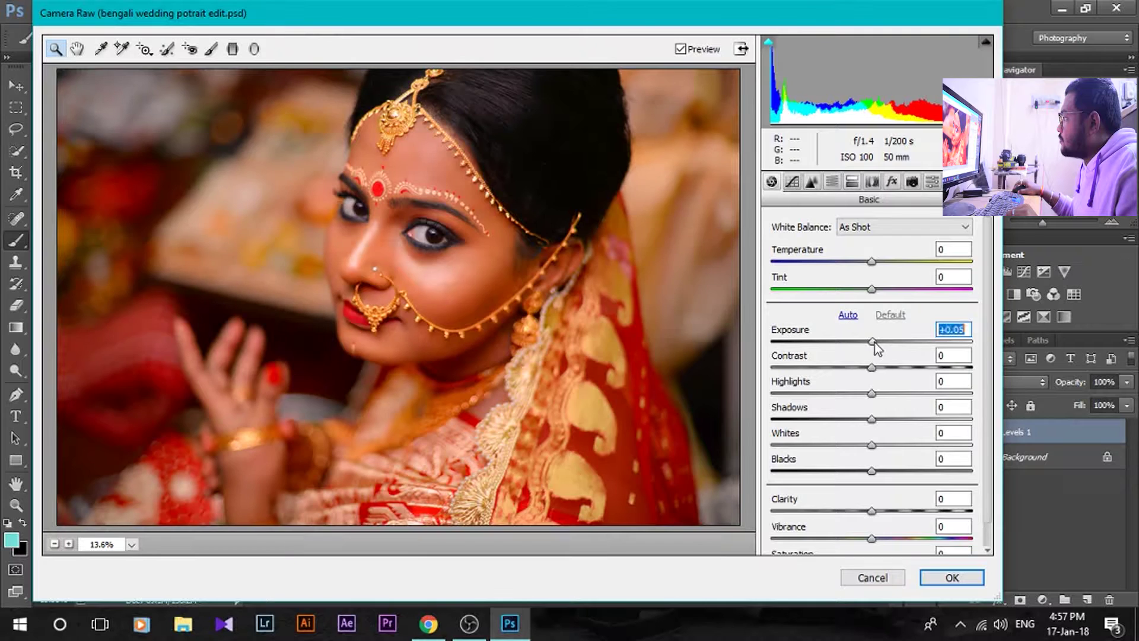
click(961, 328)
key(BackSpace)
key(BackSpace)
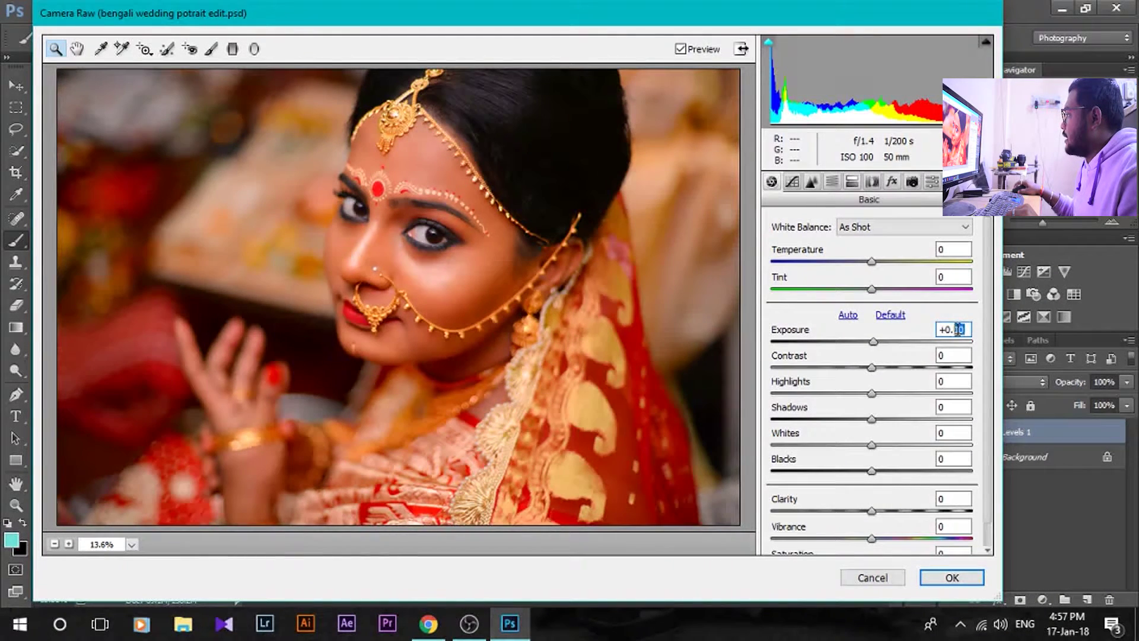
text(085)
key(Return)
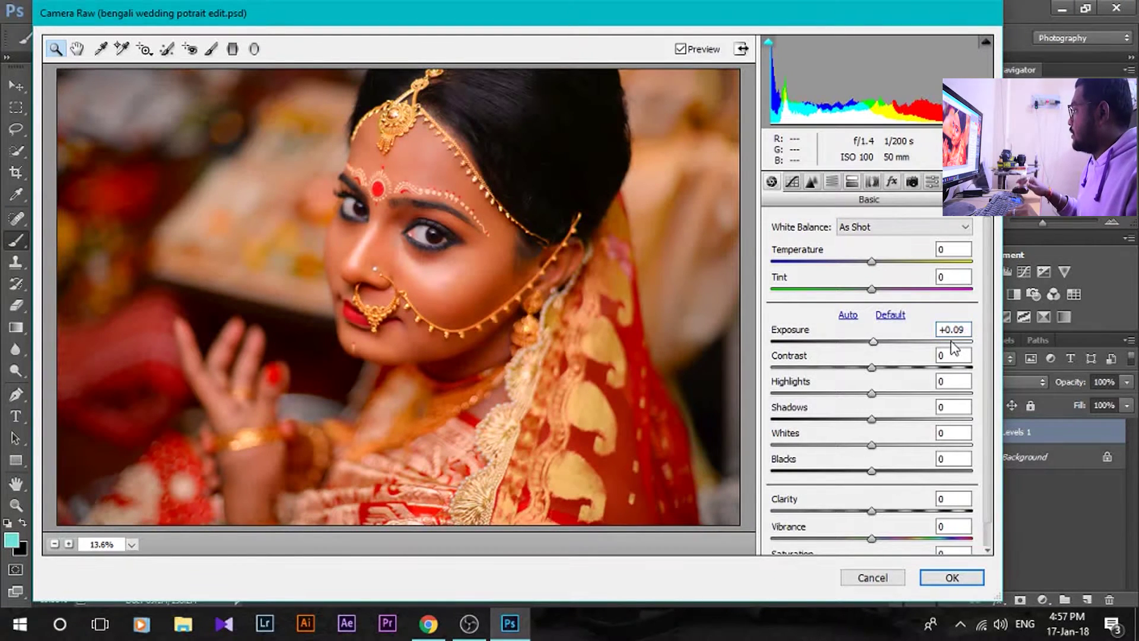
click(970, 329)
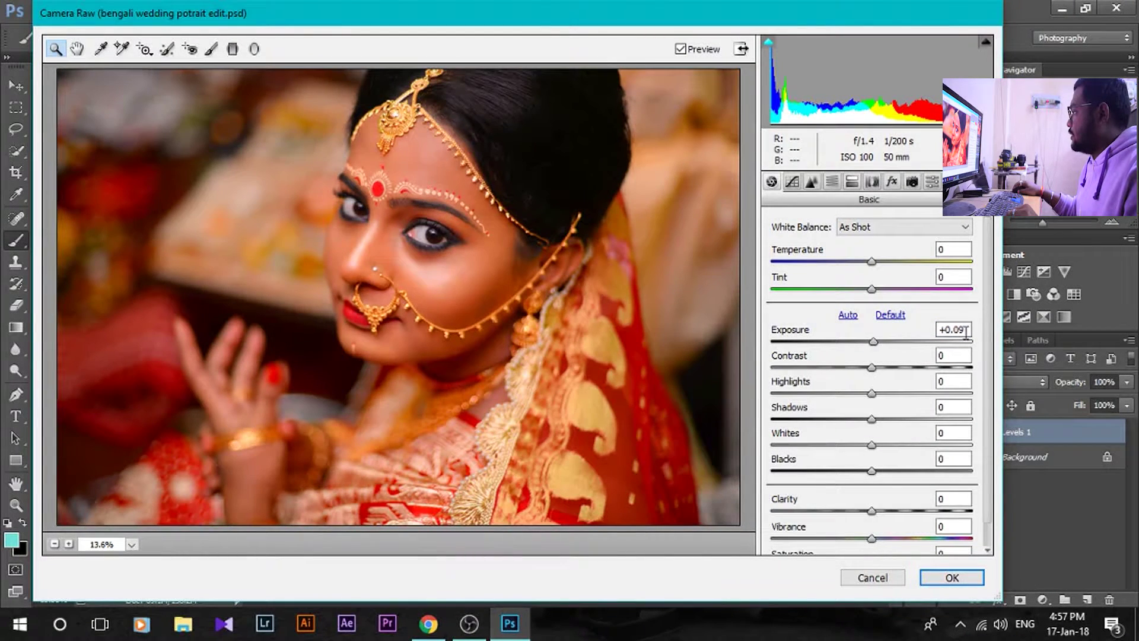
key(BackSpace)
text(5)
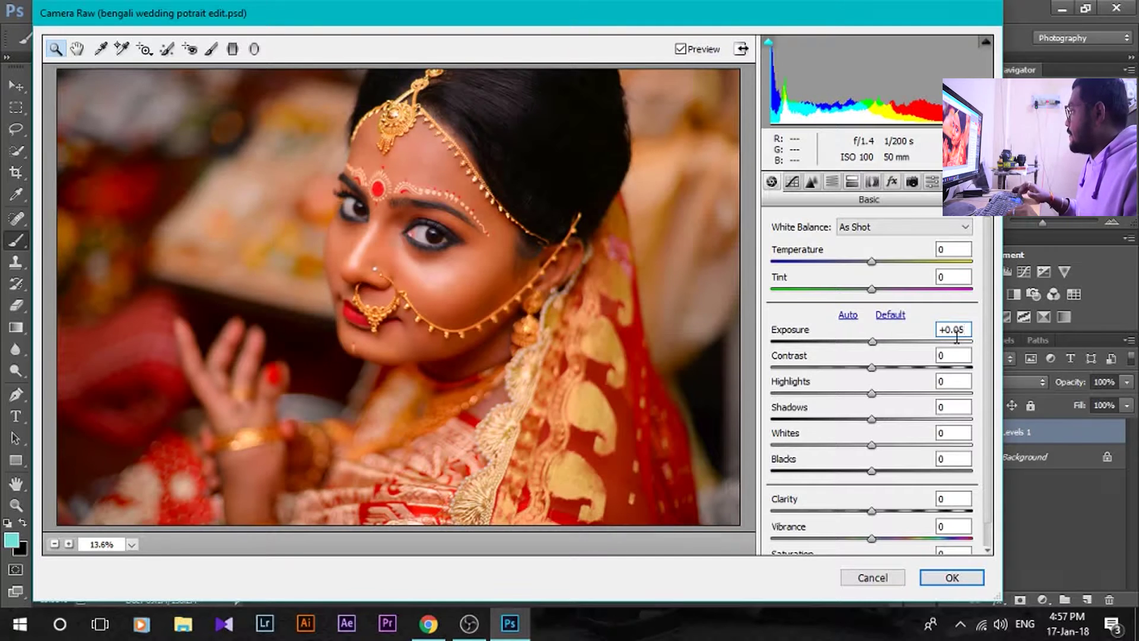
key(Return)
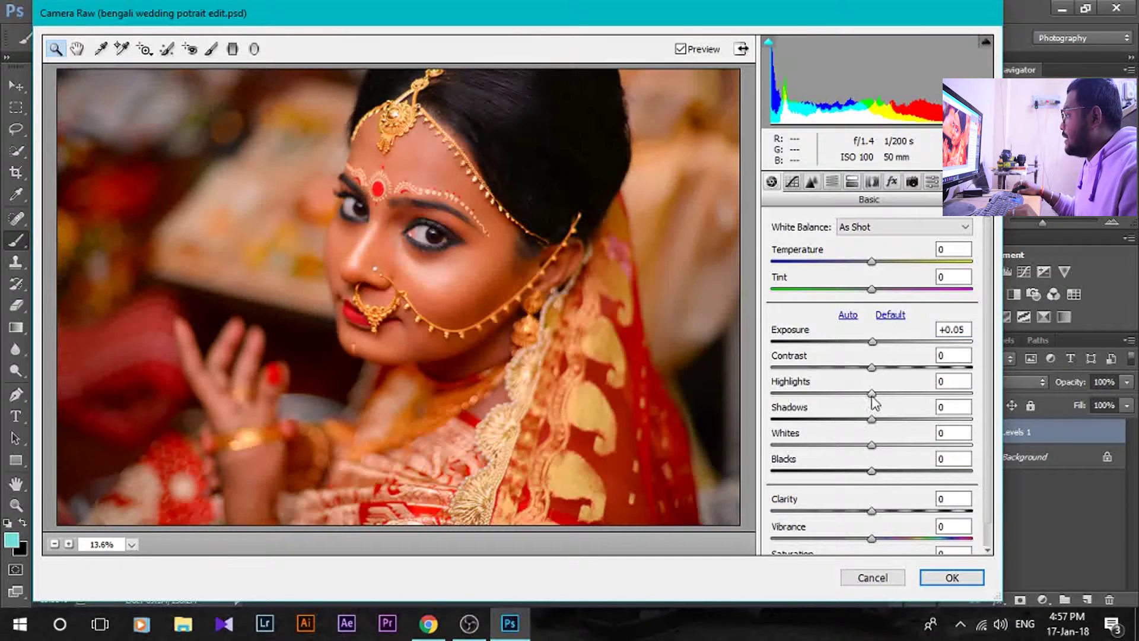
Adjust the photo's tones with Highlights at -22, Shadows at +36, Whites at +15 and Blacks at -42
mouse_move(872, 393)
mouse_down()
mouse_move(841, 396)
mouse_move(851, 399)
mouse_up()
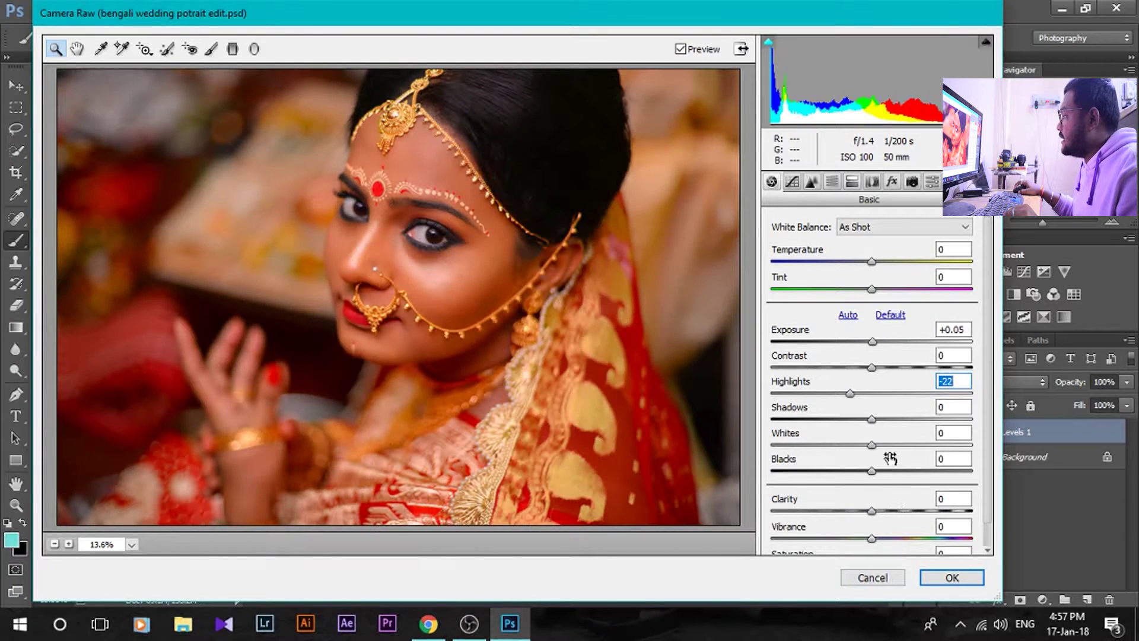
click(872, 420)
drag(872, 421, 846, 473)
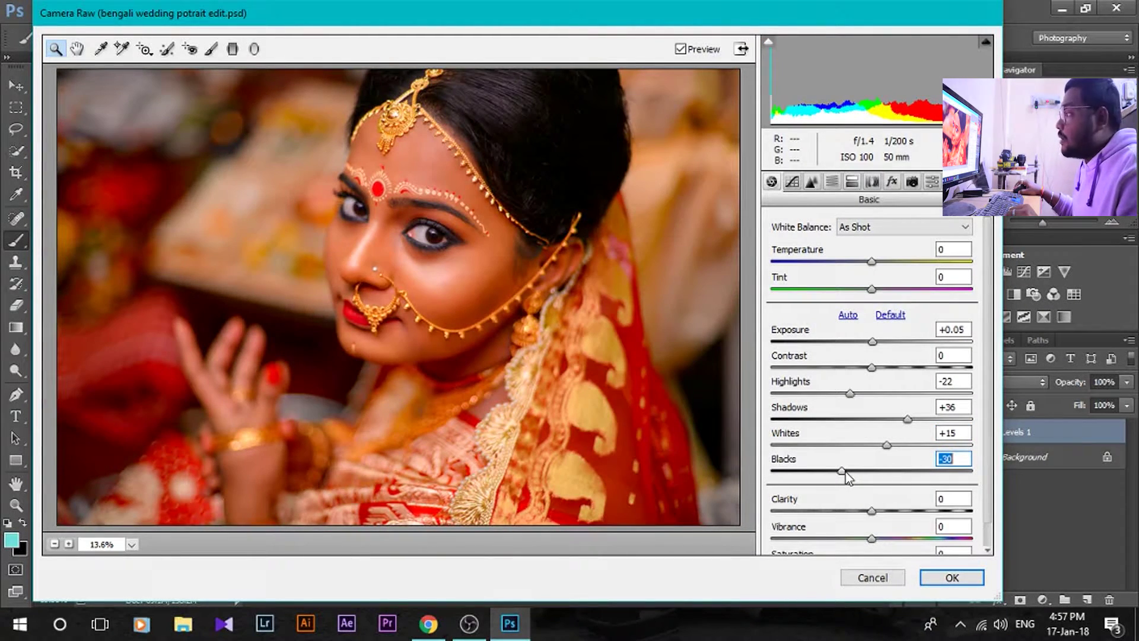
drag(846, 472, 833, 469)
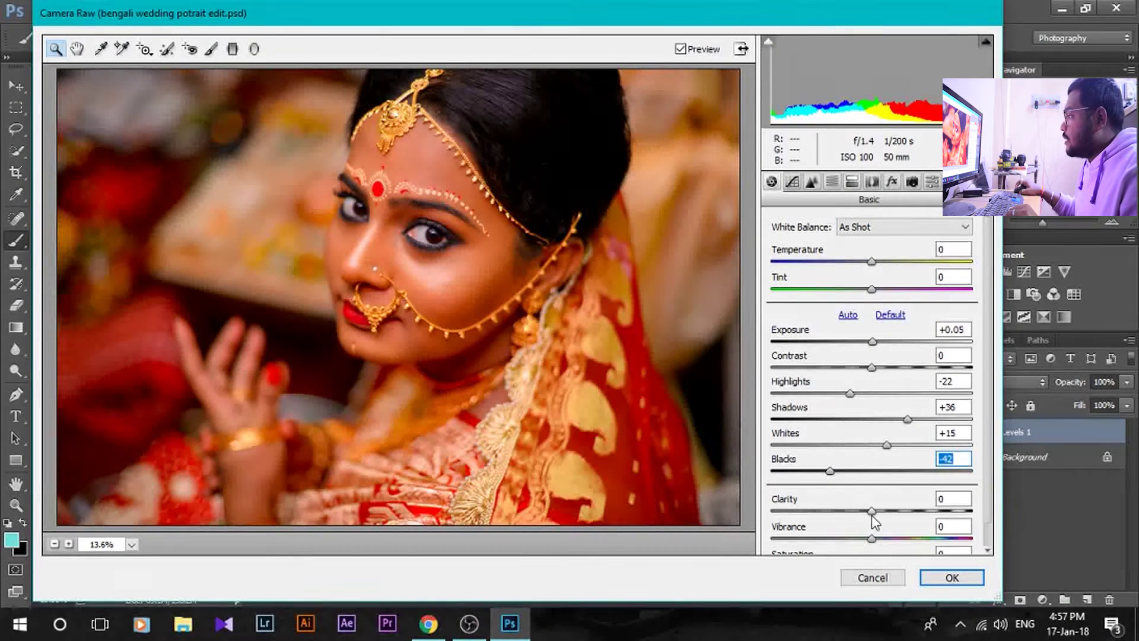
Raise Clarity to +22 and set the Sharpening Amount to 14
drag(872, 511, 897, 514)
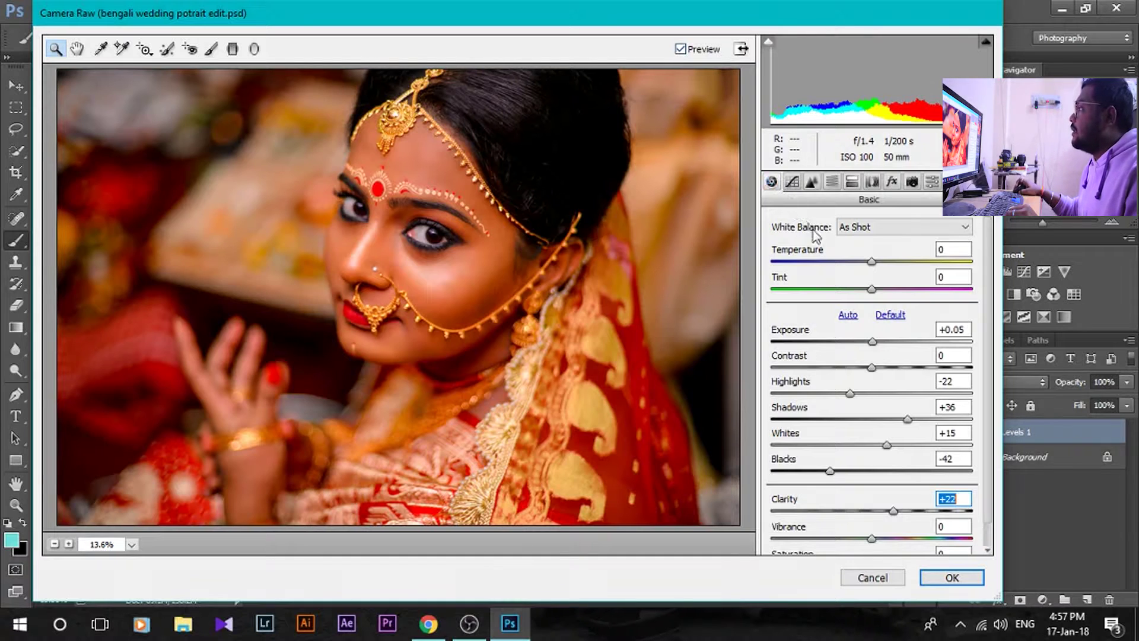
click(810, 181)
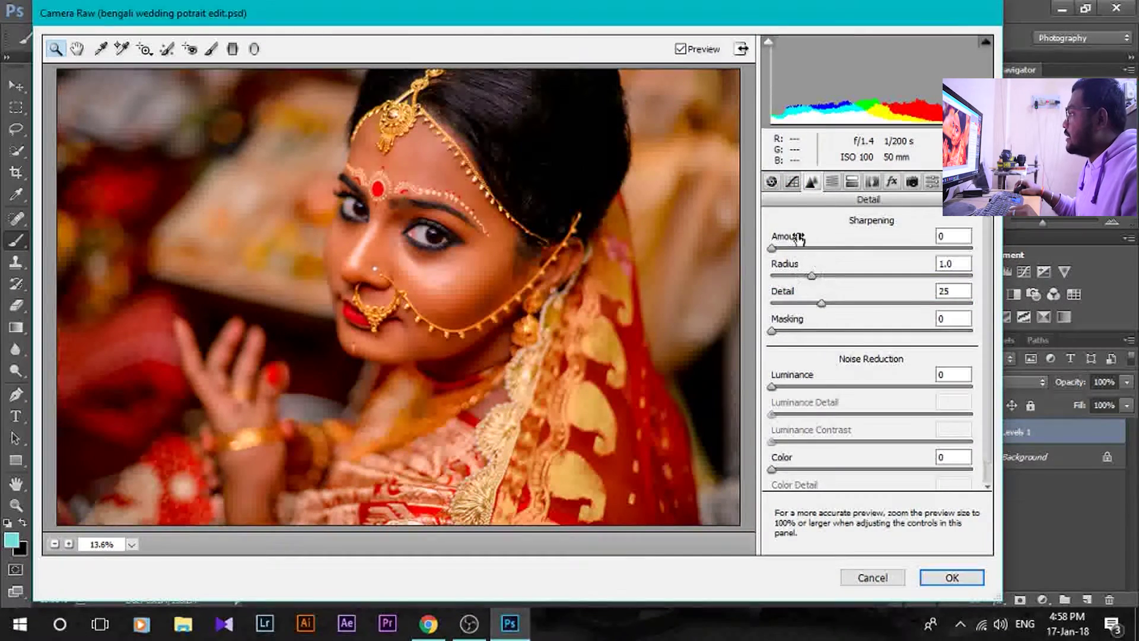
mouse_move(775, 247)
mouse_down()
mouse_move(794, 248)
mouse_move(791, 261)
mouse_up()
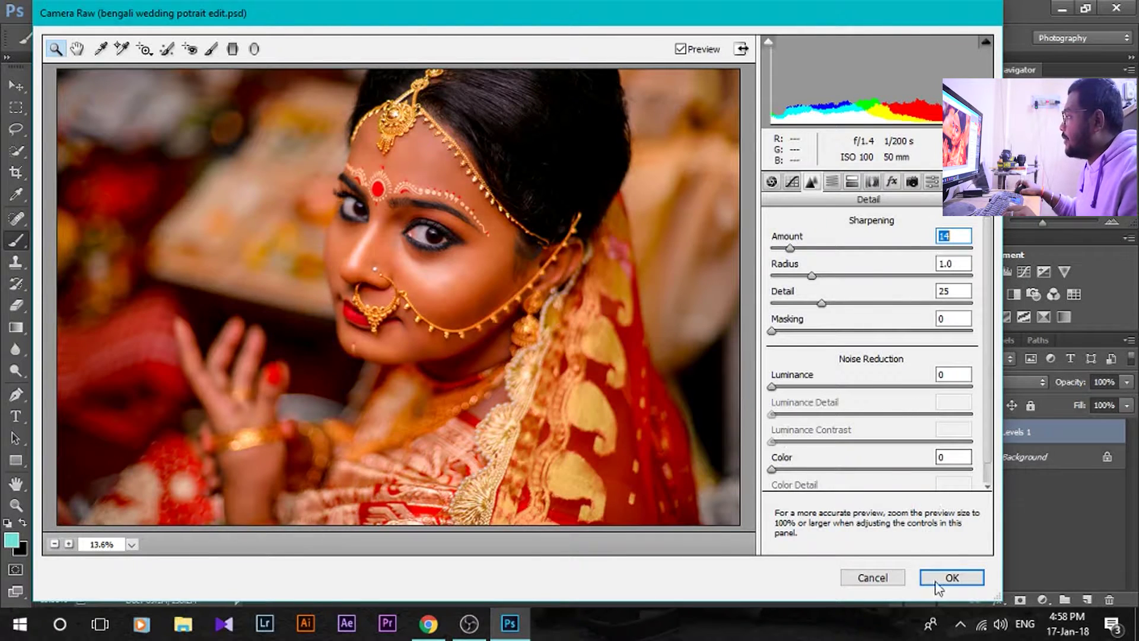
Brighten and desaturate the skin tones by setting Oranges luminance to +16 and Oranges saturation to -25
click(833, 184)
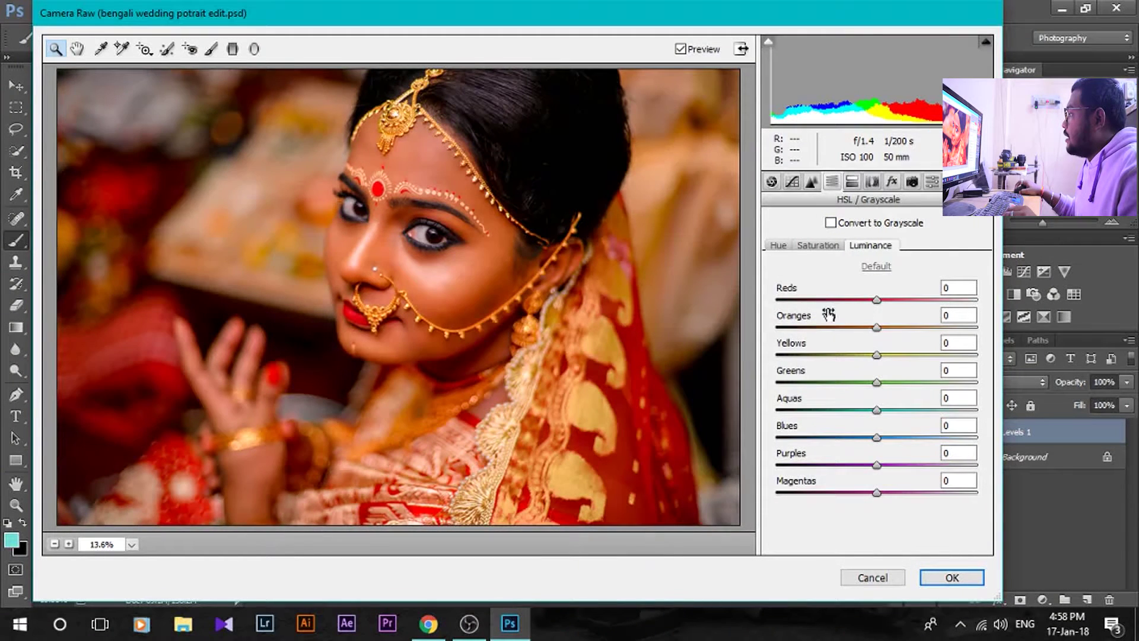
mouse_move(877, 328)
mouse_down()
mouse_move(857, 333)
mouse_move(893, 333)
mouse_up()
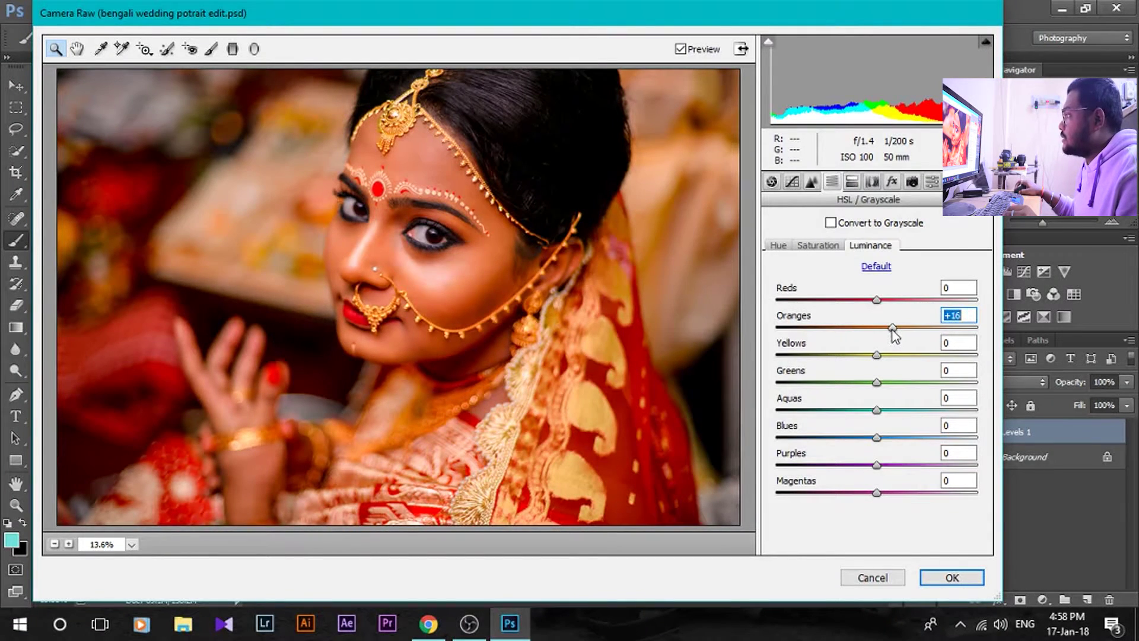
click(815, 246)
drag(876, 328, 848, 322)
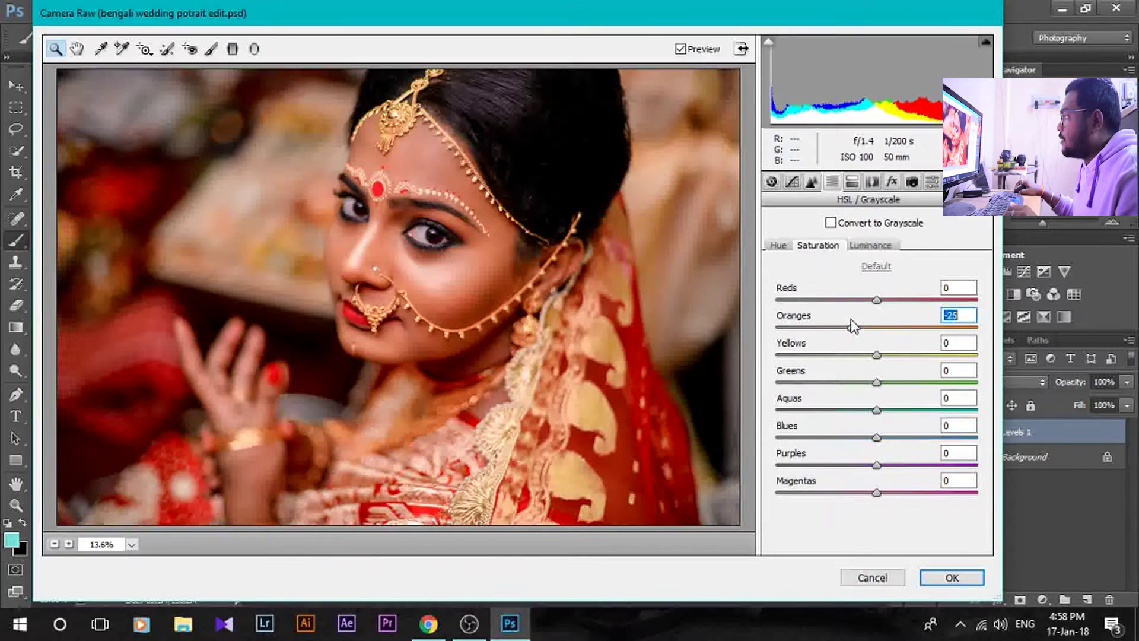
Shift the hue of Oranges to +18 and the hue of Aquas to +58
click(779, 246)
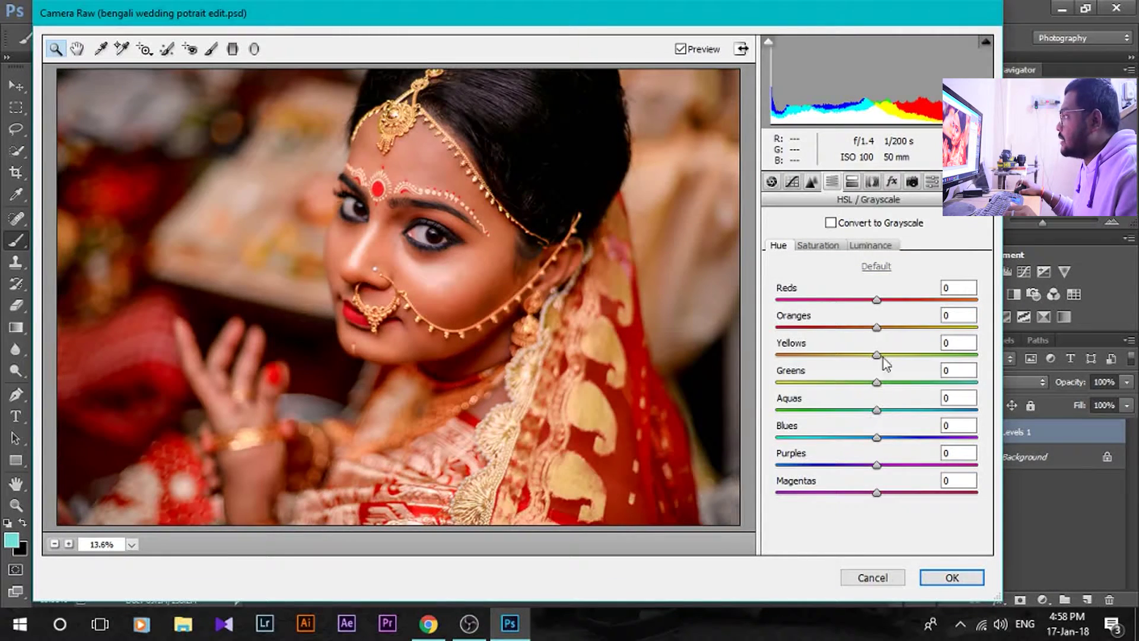
mouse_move(878, 328)
mouse_down()
mouse_move(860, 327)
mouse_move(892, 323)
mouse_up()
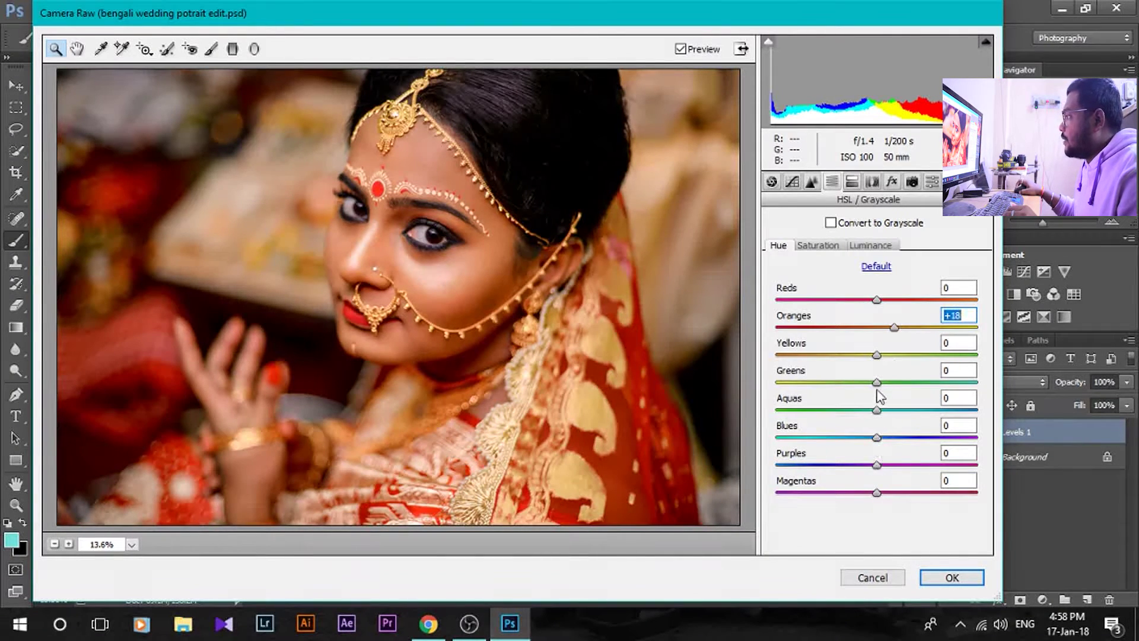
drag(876, 410, 933, 411)
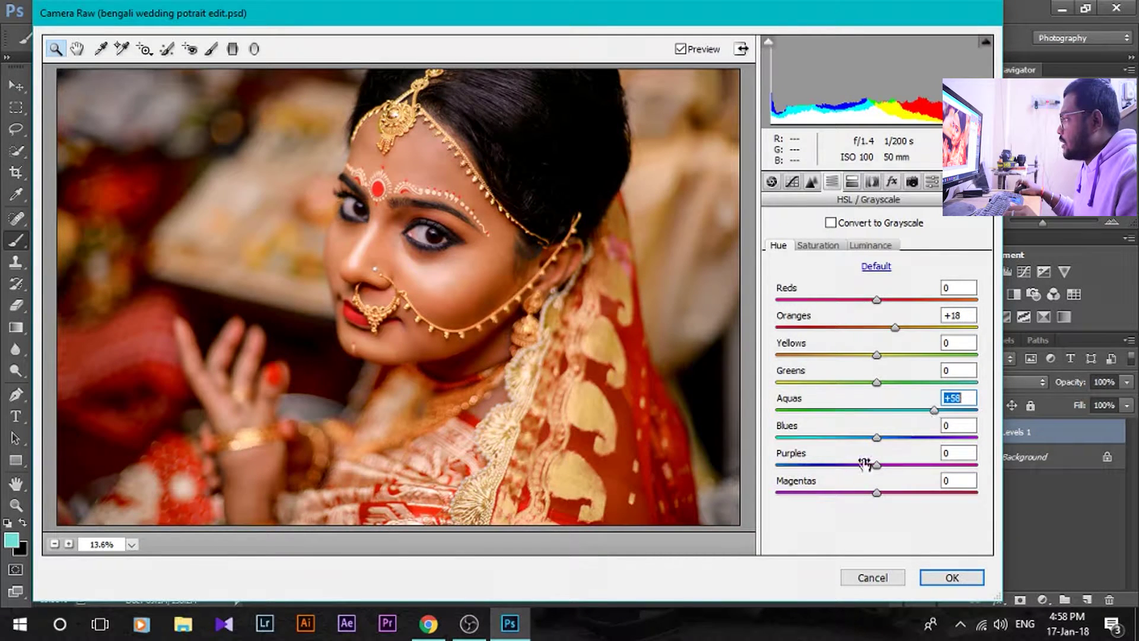
Shift the hue of Blues to -88
drag(877, 437, 789, 441)
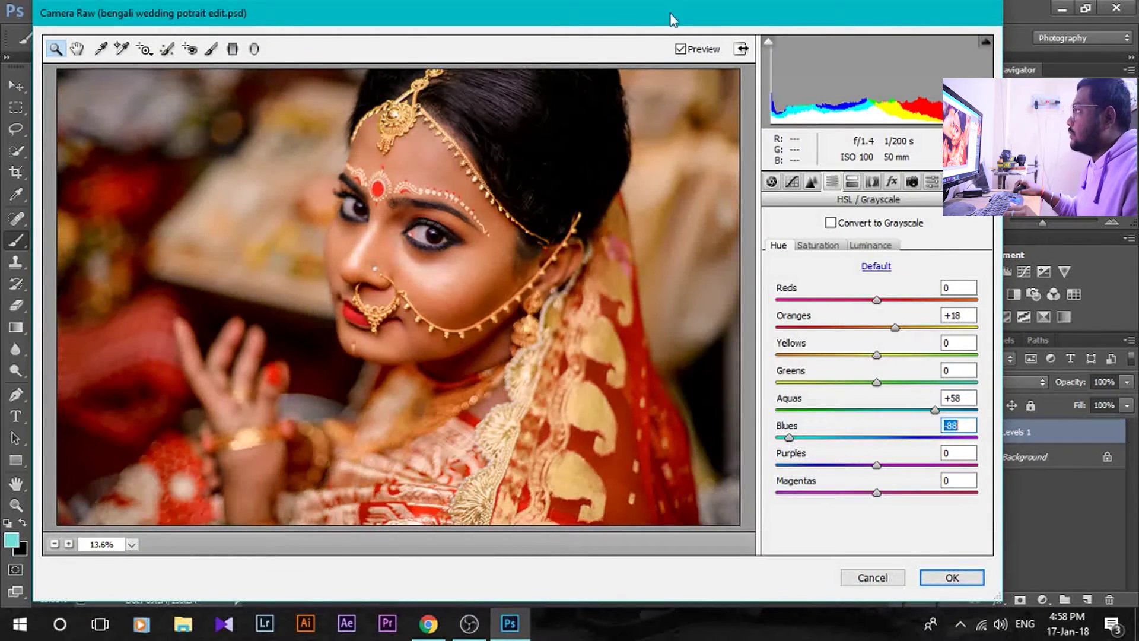
Split-tone the photo with highlights at Hue 63 and Saturation 13, and shadows at Hue 224 and Saturation 11
click(852, 183)
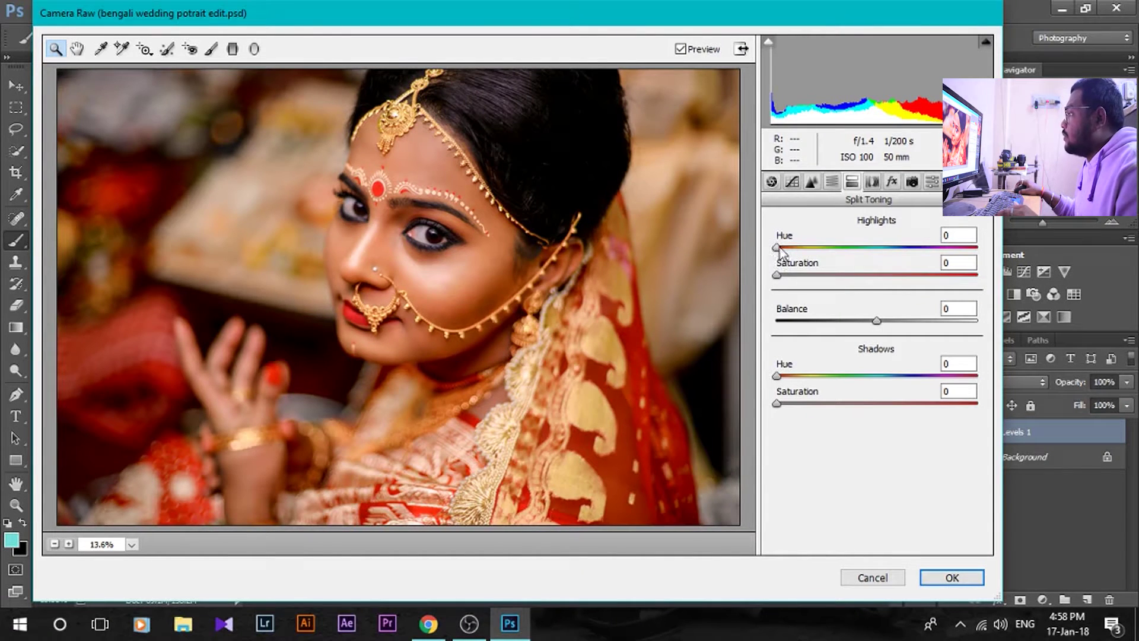
drag(786, 260, 815, 259)
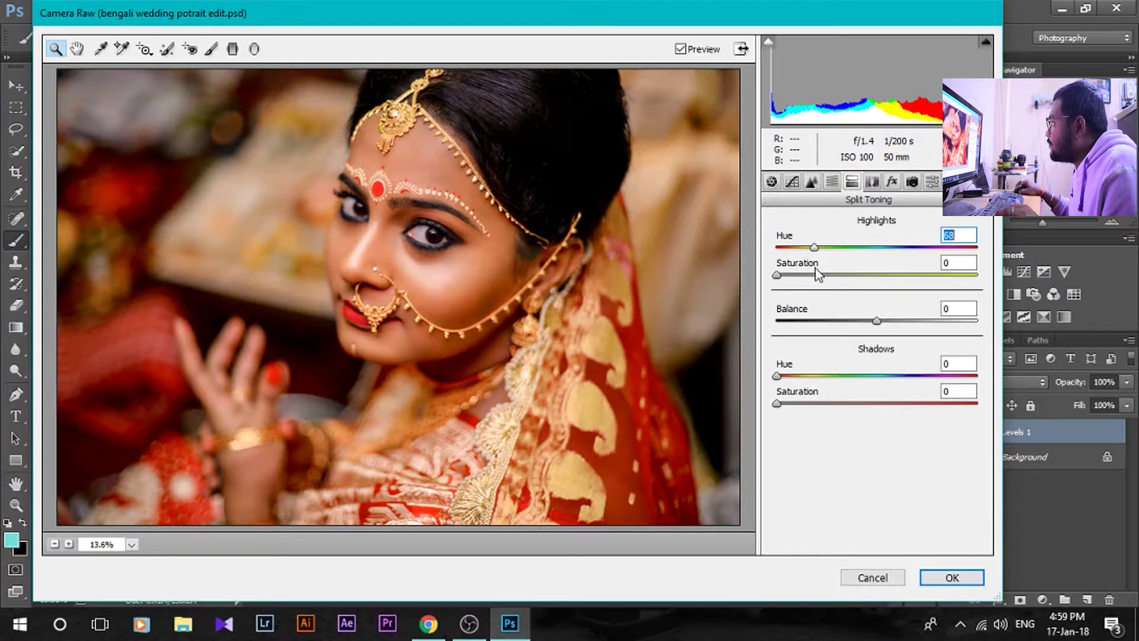
key(Down)
key(Down)
key(Down)
key(Down)
key(Down)
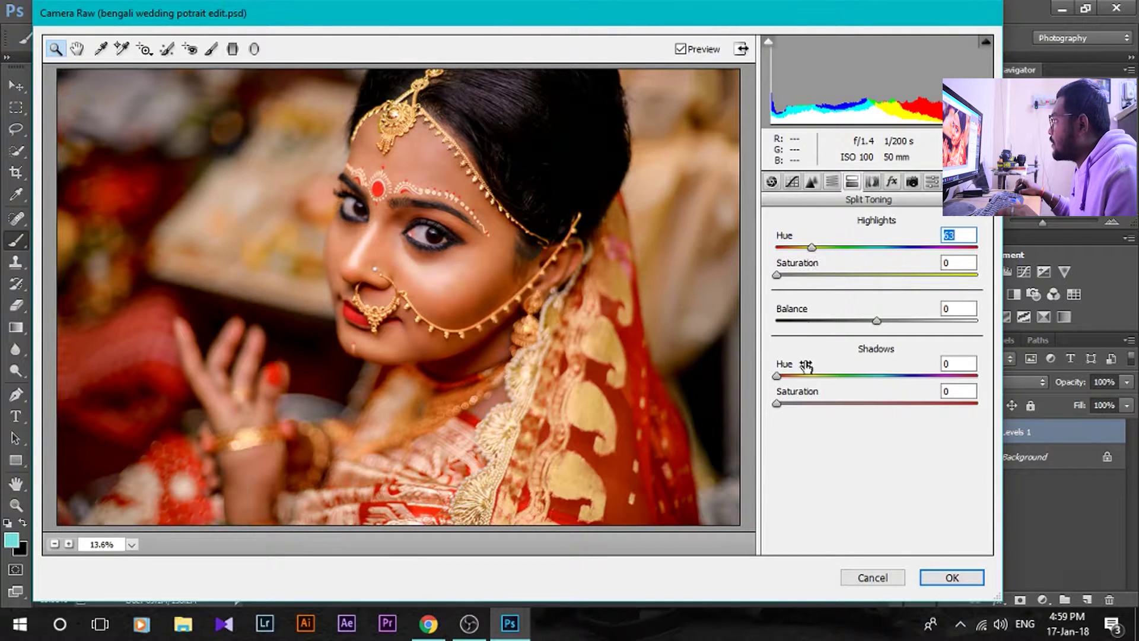
drag(777, 277, 801, 292)
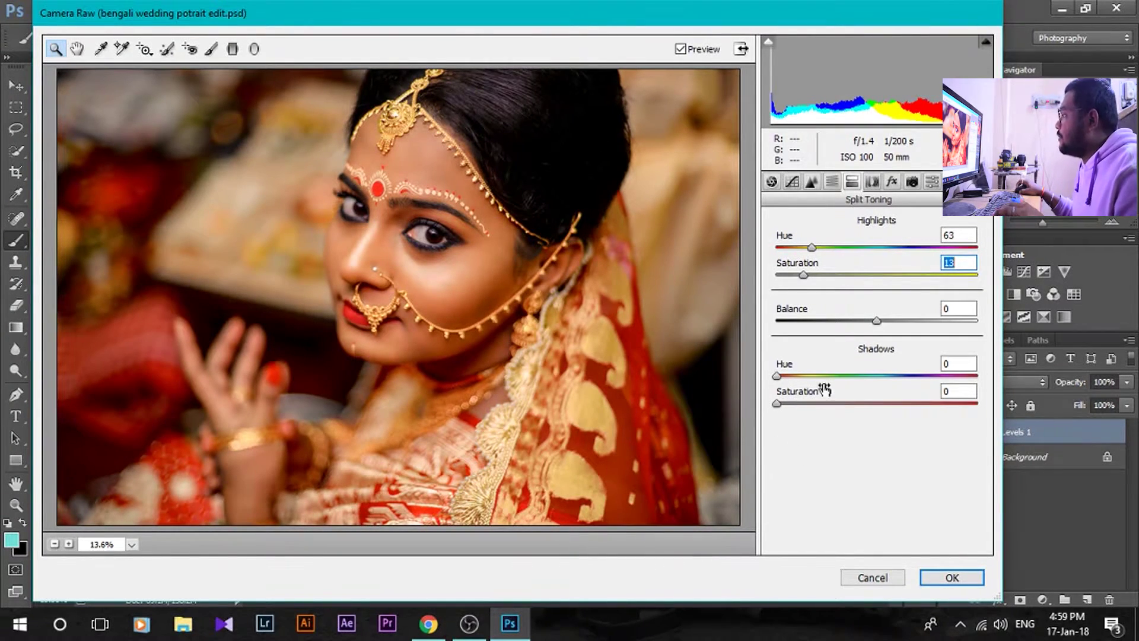
drag(777, 376, 906, 391)
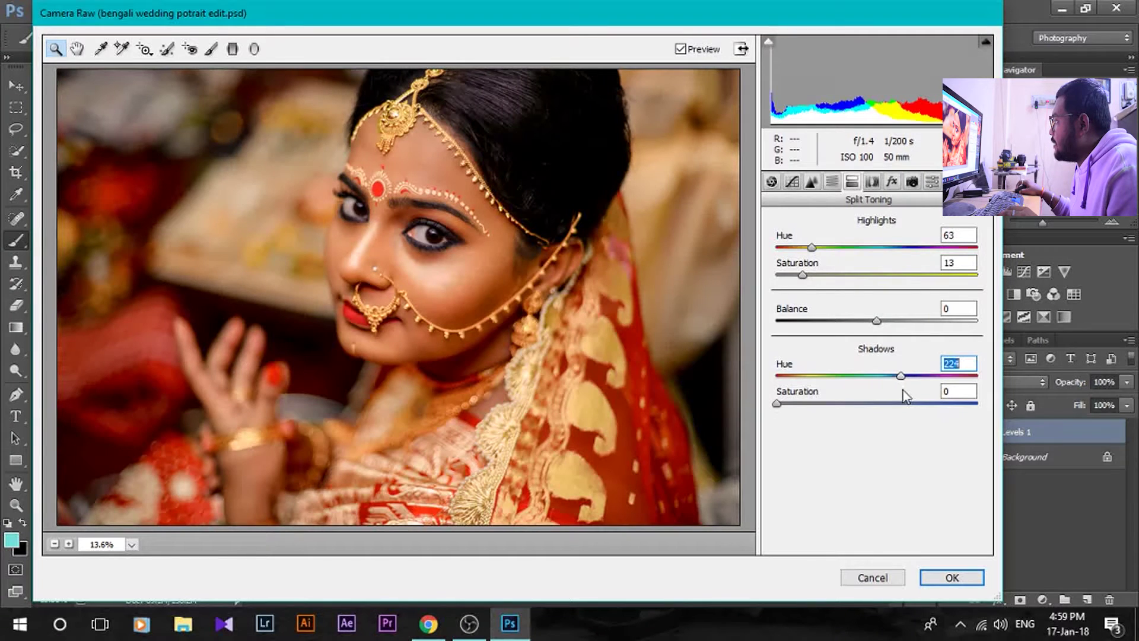
drag(778, 405, 802, 413)
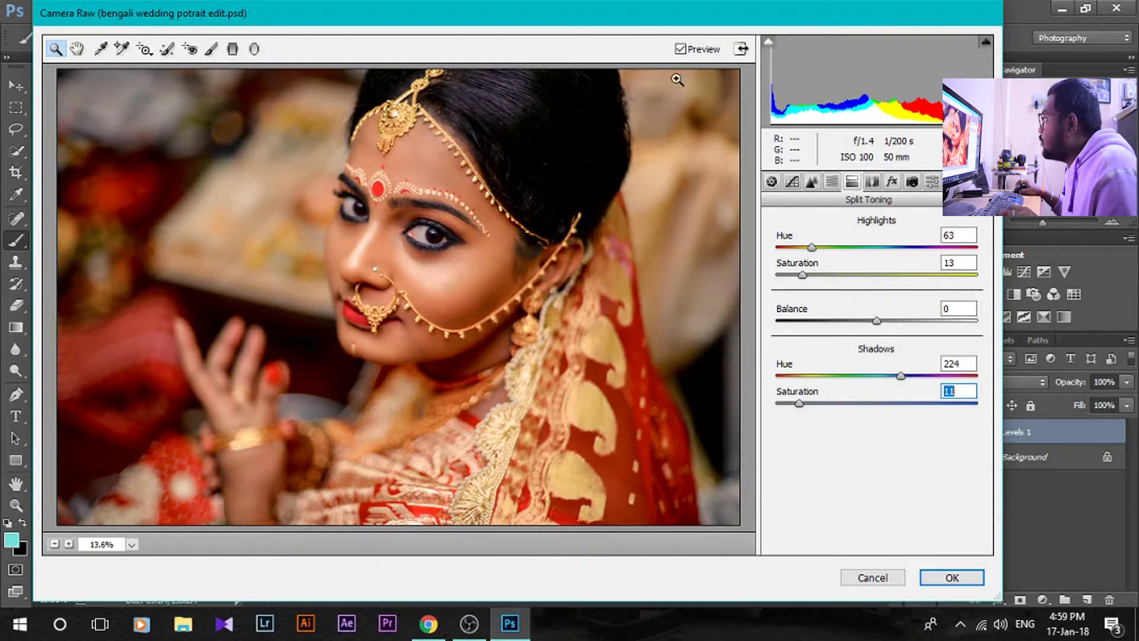
Darken the photo's edges slightly with a negative Post Crop Vignetting amount and apply the Camera Raw Filter
click(892, 184)
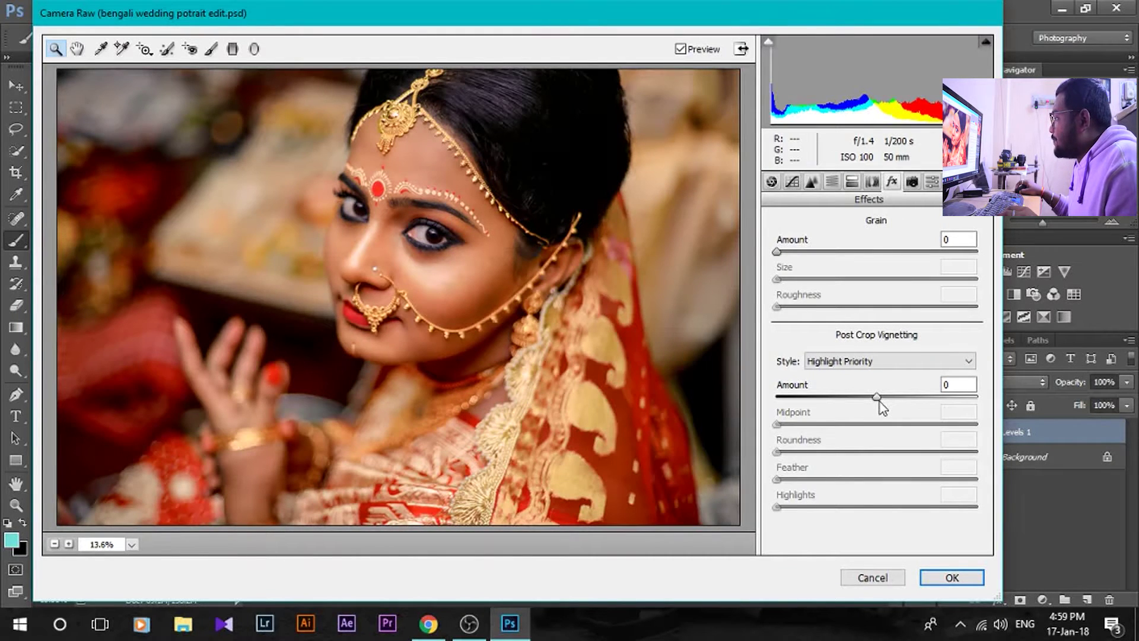
drag(880, 401, 856, 398)
click(949, 577)
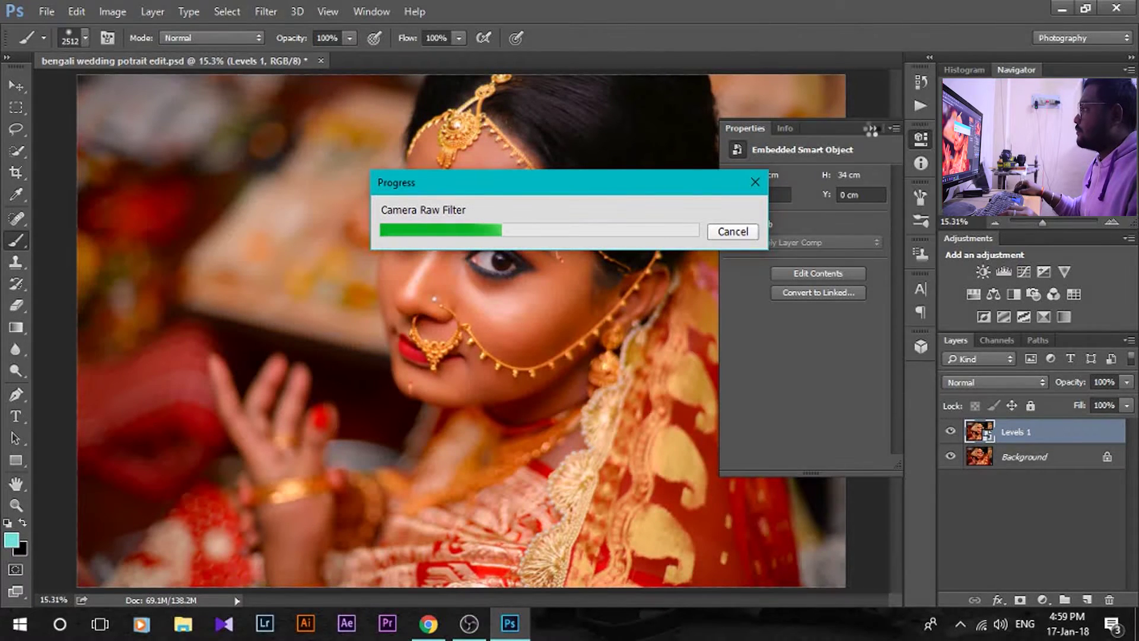
Collapse the layer properties and compare the photo with the Levels 1 layer hidden and shown
click(871, 129)
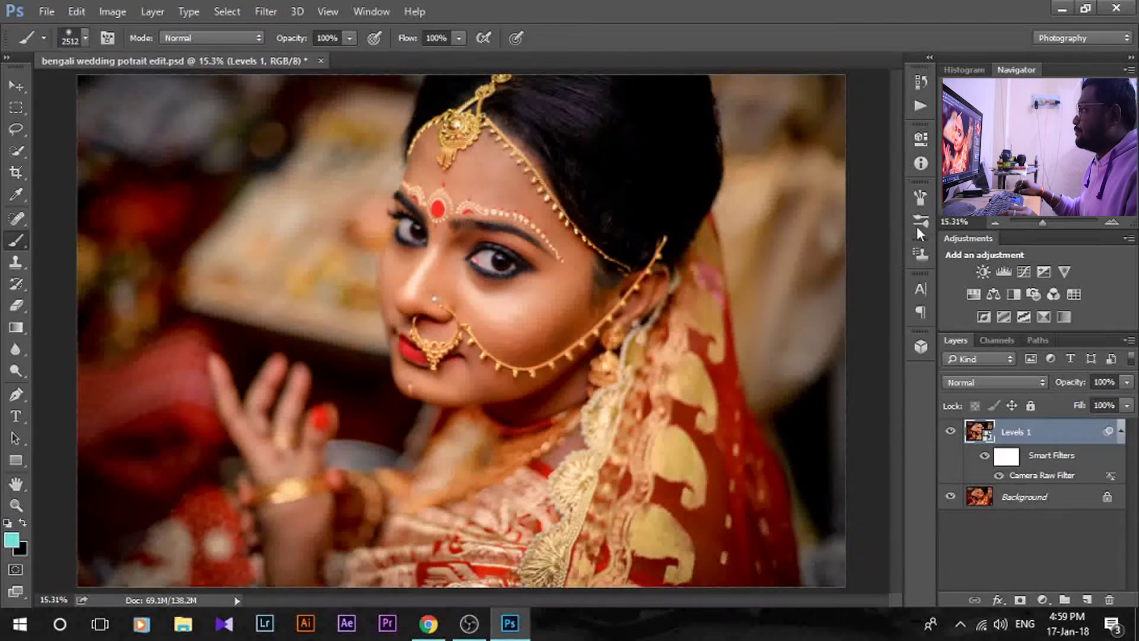
click(950, 433)
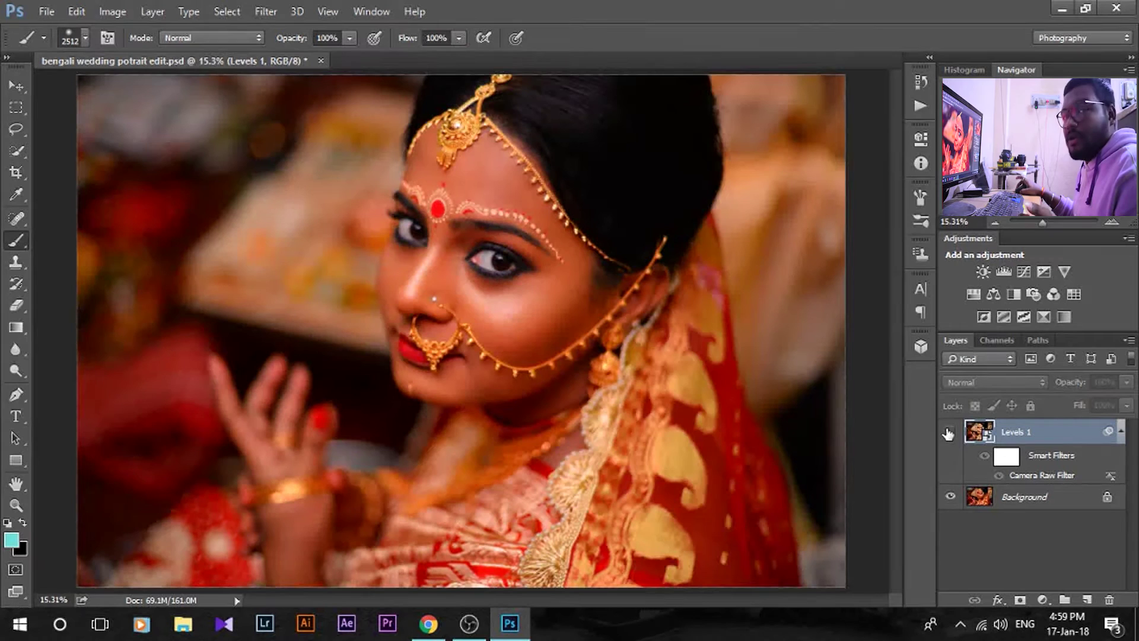
click(950, 433)
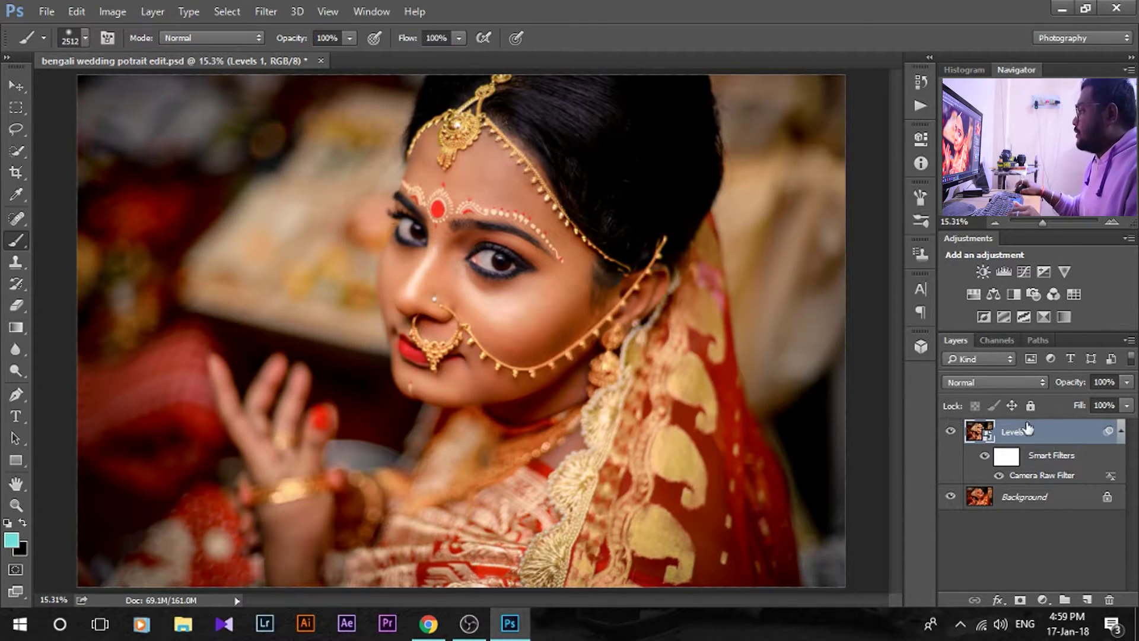
Add a Color Lookup adjustment layer above Levels 1 using the HorrorBlue.3DL 3DLUT file
click(1044, 601)
click(1020, 495)
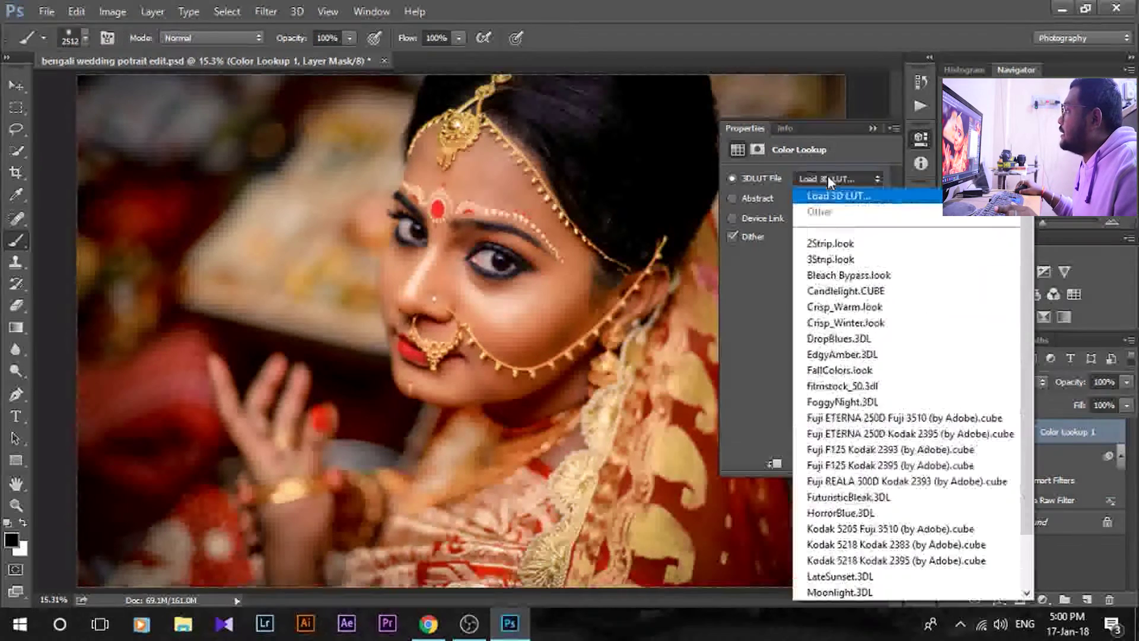
click(827, 178)
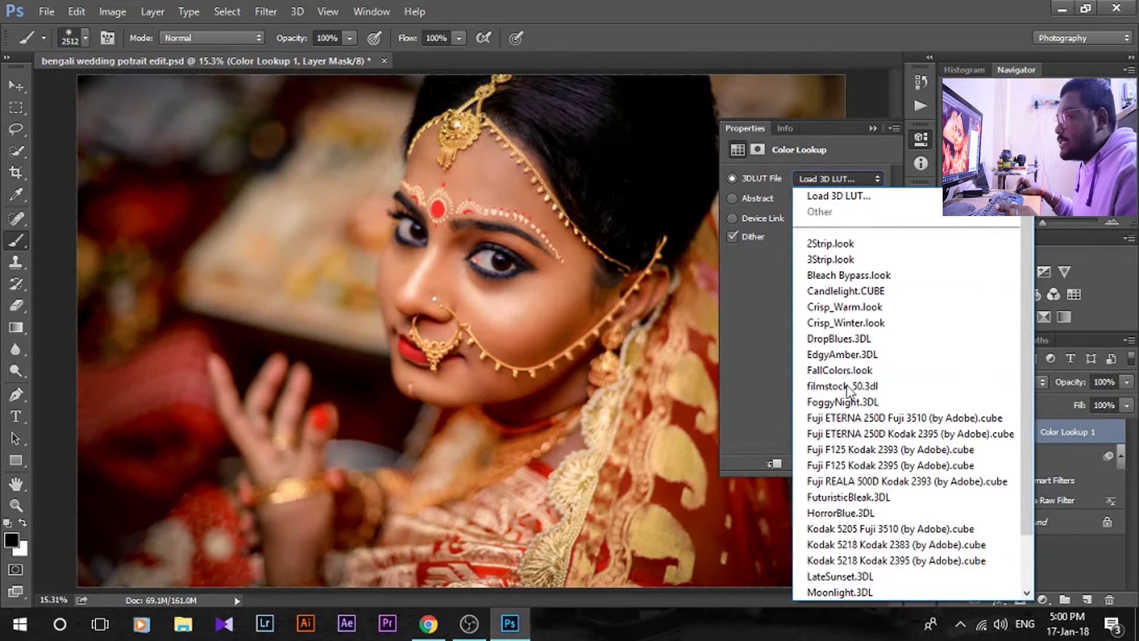
click(858, 514)
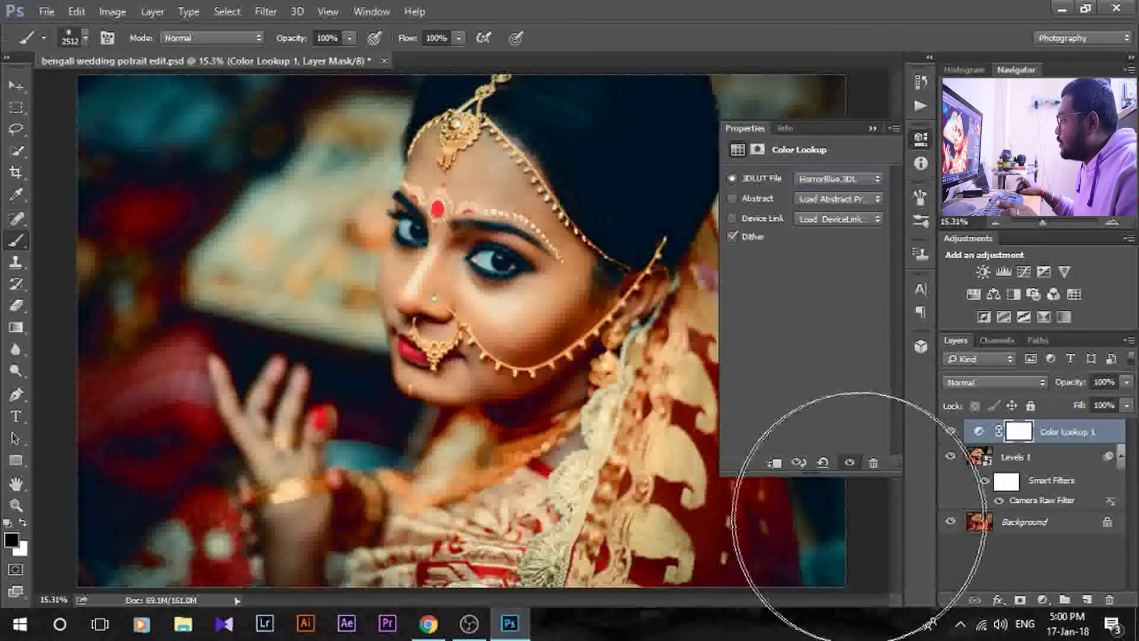
Set the Color Lookup layer's opacity to 35% and its blend mode to Overlay
drag(1080, 387, 1012, 410)
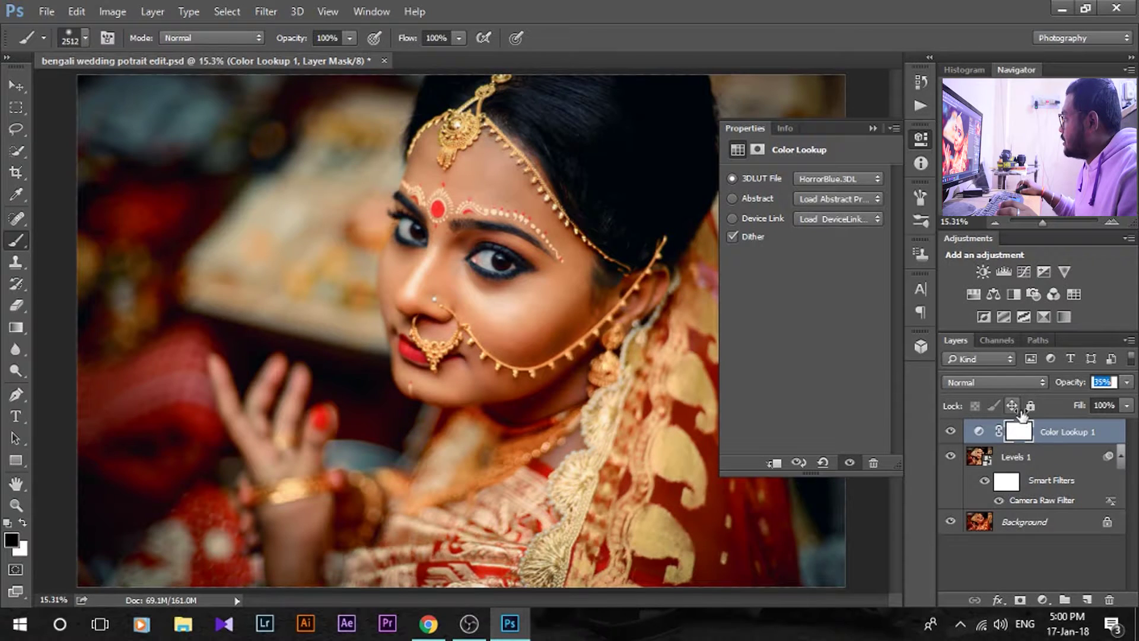
click(985, 382)
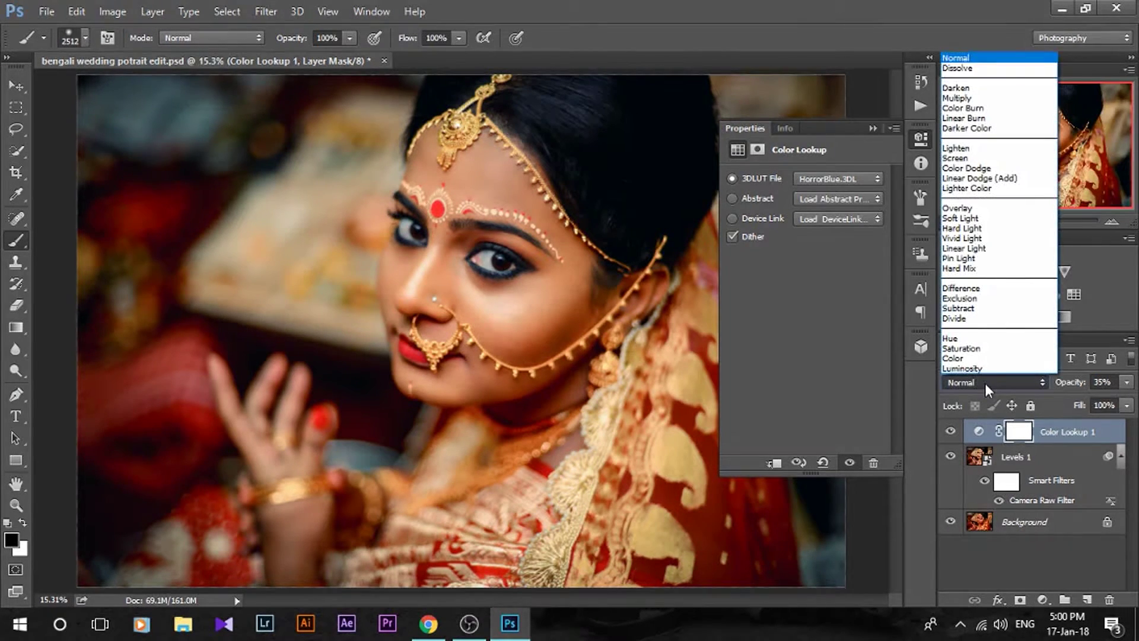
click(988, 209)
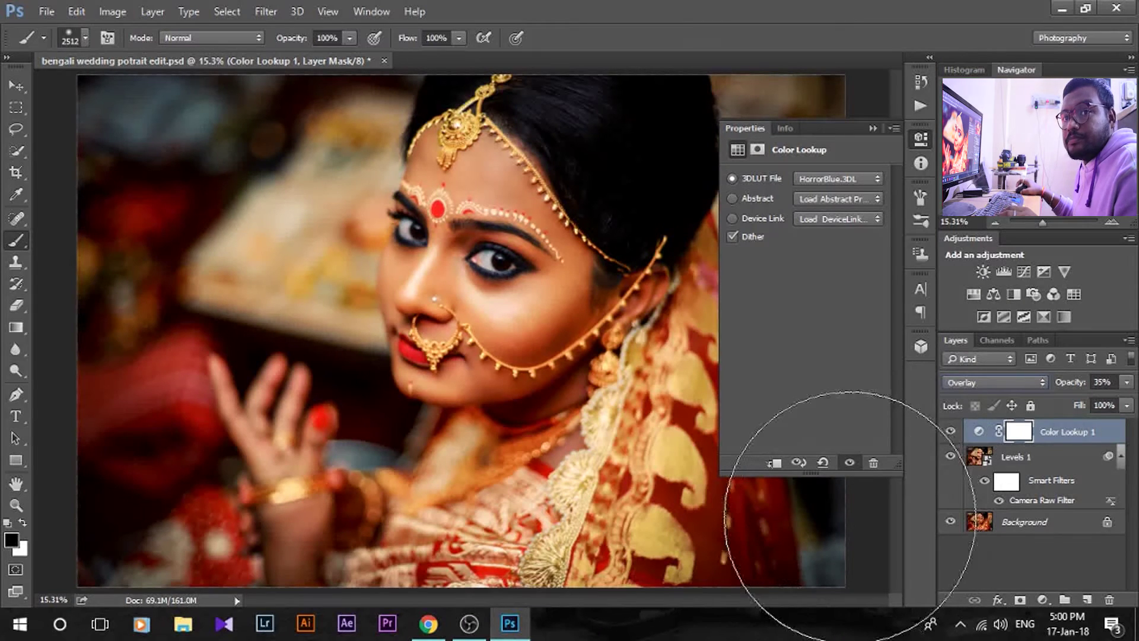
Collapse the adjustment properties and compare the photo with the Color Lookup layer hidden and shown
click(871, 128)
click(951, 433)
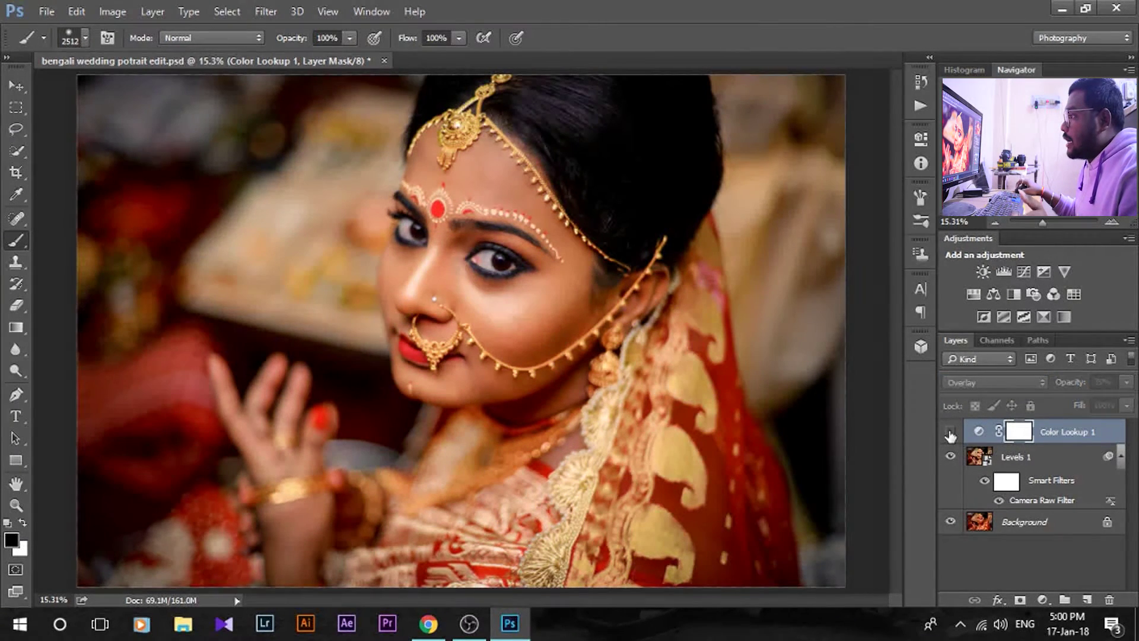
click(950, 433)
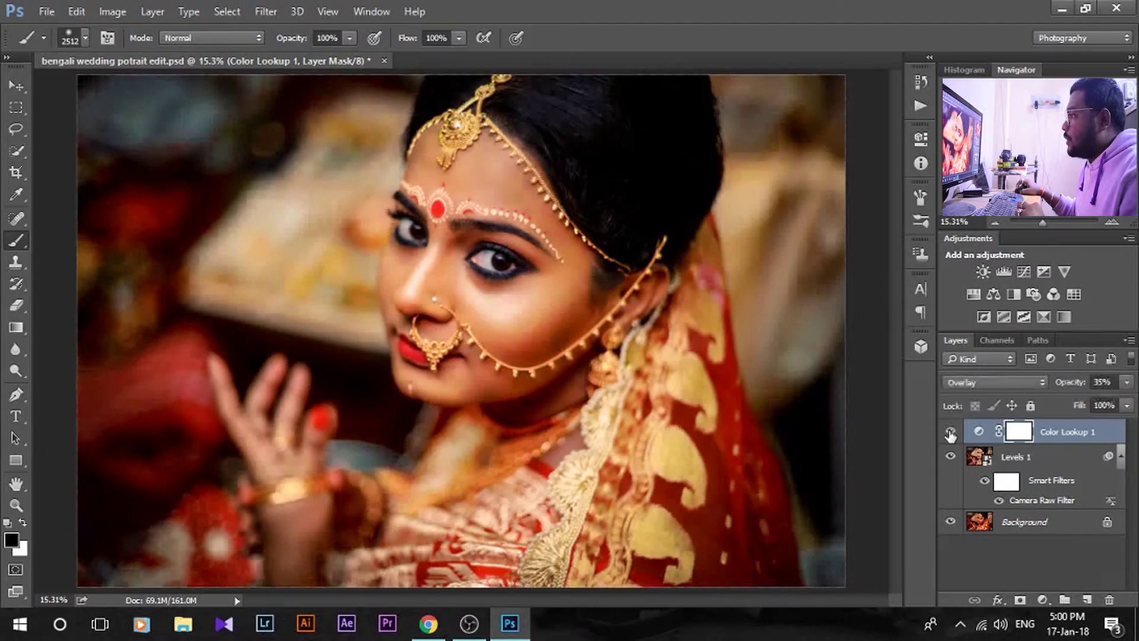
Add a Curves adjustment layer and raise the Red channel's highlights with a point at Input 177, Output 205
click(1043, 601)
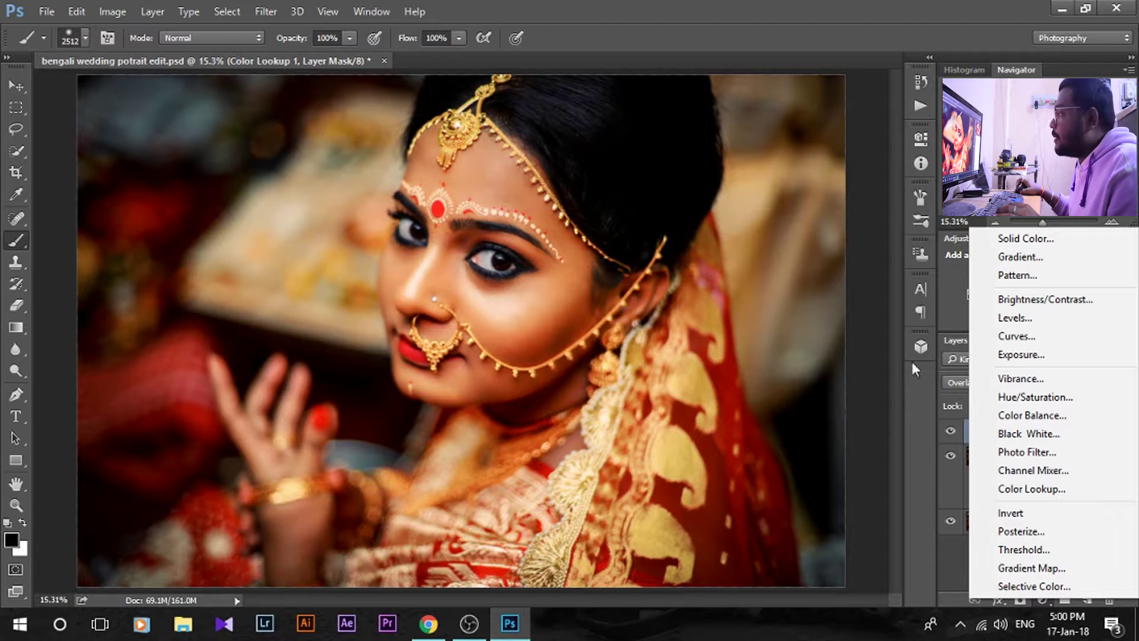
click(1054, 342)
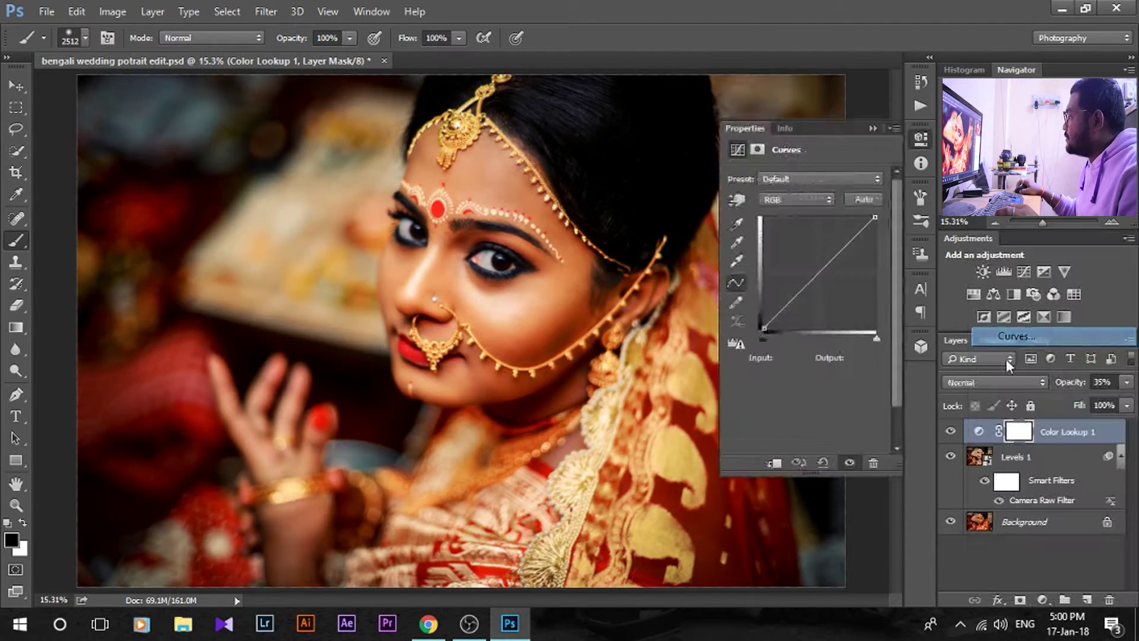
click(790, 200)
click(796, 224)
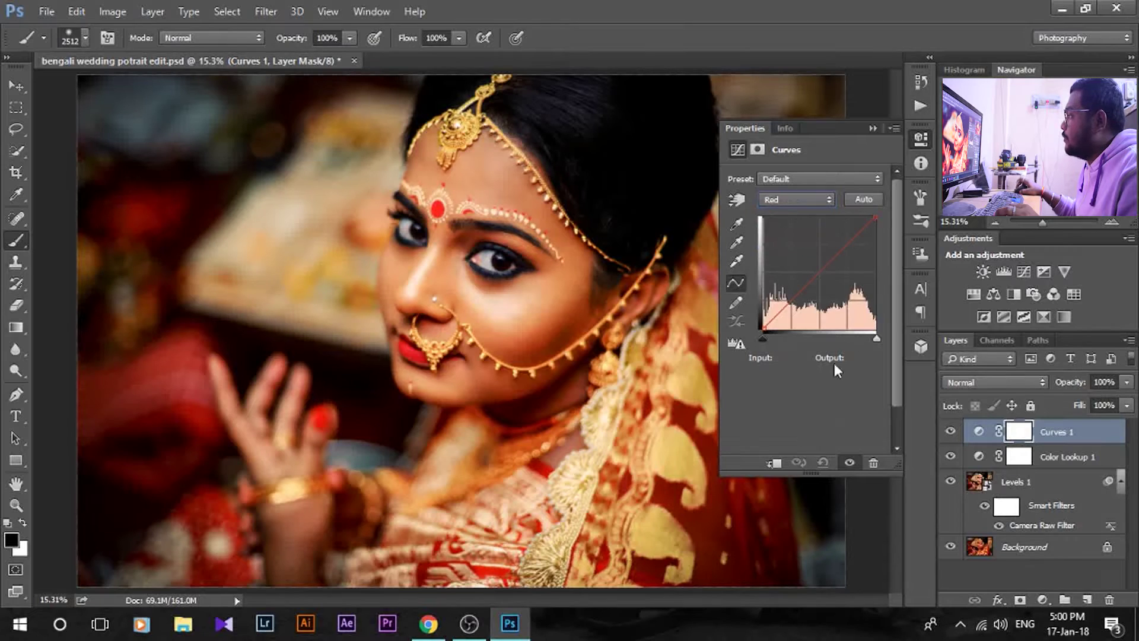
click(847, 245)
drag(847, 245, 840, 239)
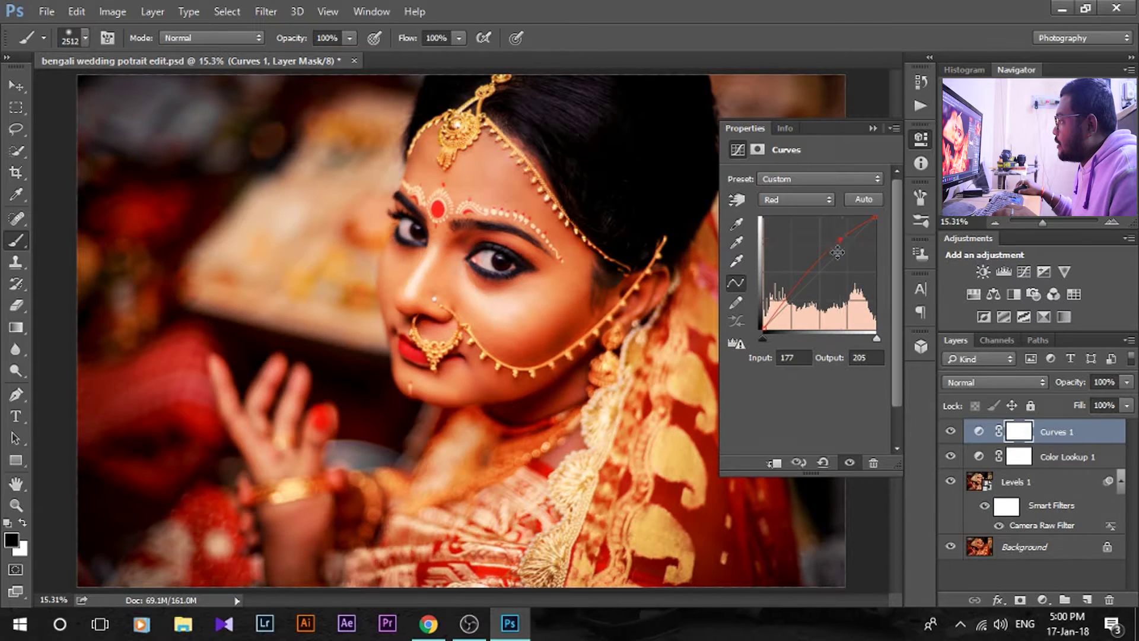
Add a shadow point to the Red curve at Input 56, Output 64, and compare the photo with the Curves layer hidden and shown
click(791, 298)
drag(791, 297, 787, 302)
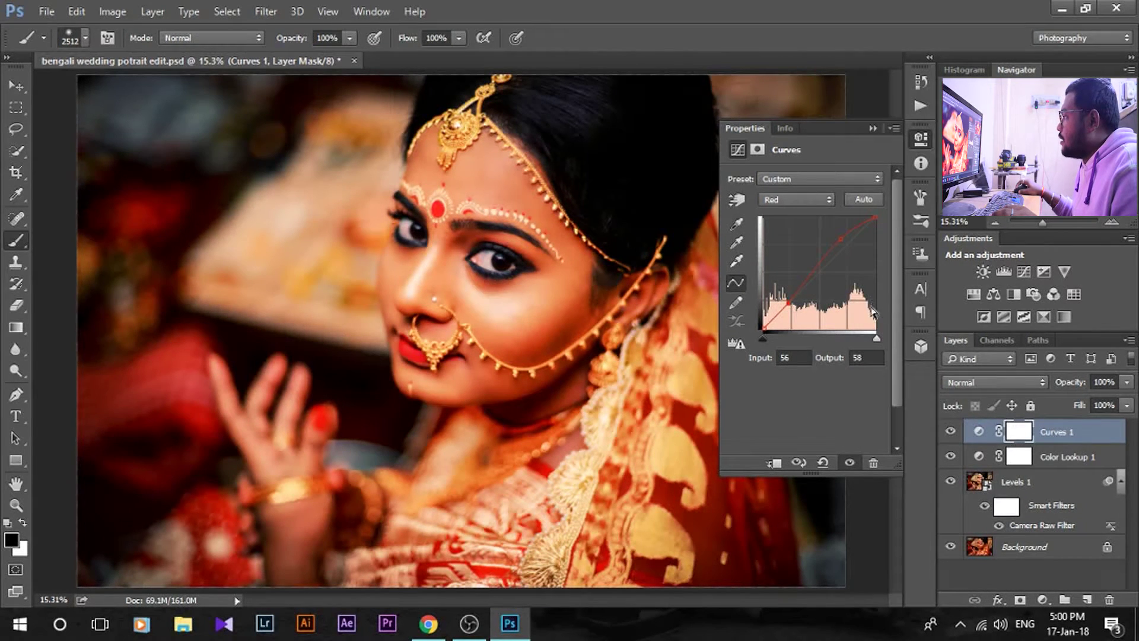
click(867, 358)
text(64)
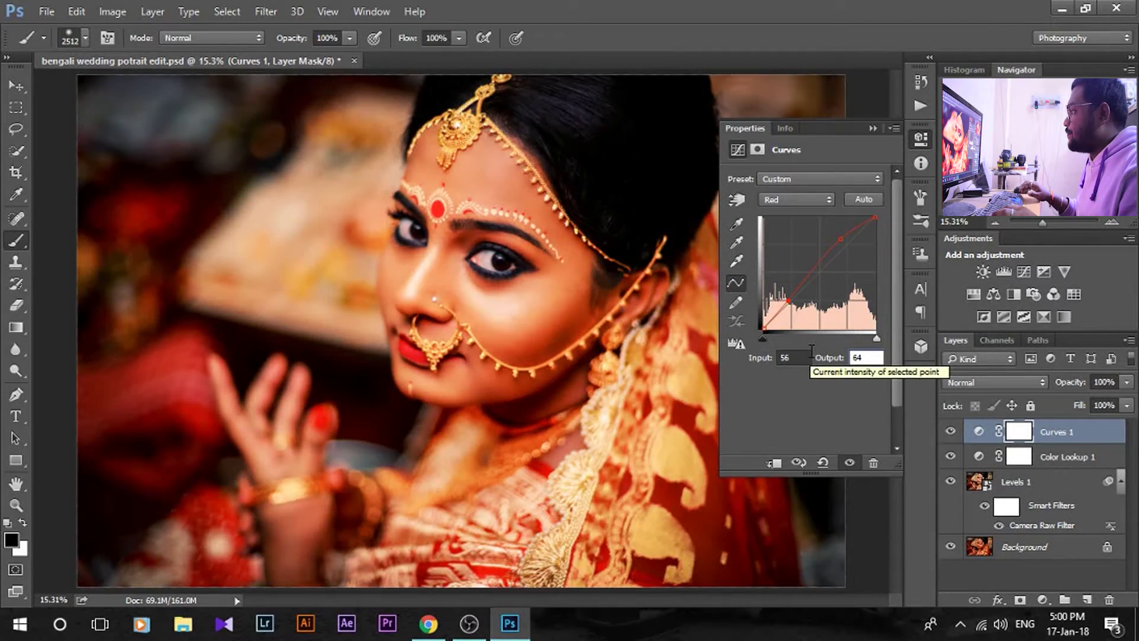
key(Return)
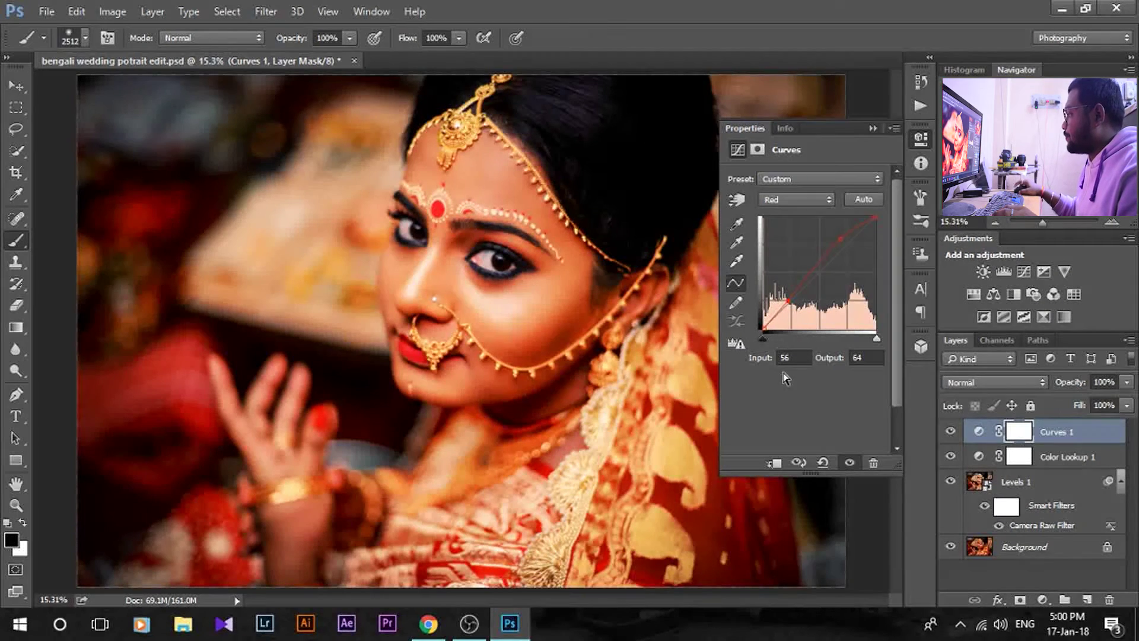
click(951, 432)
click(951, 432)
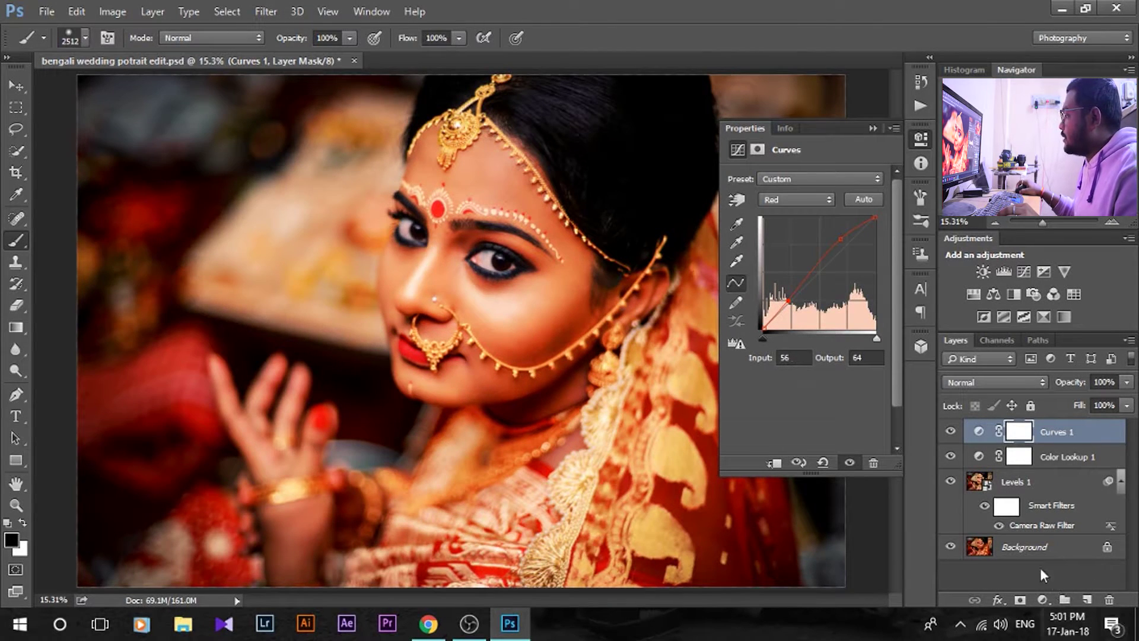
Add a Color Balance adjustment layer with the midtones' Yellow-Blue value at -19 and collapse its properties
click(1043, 600)
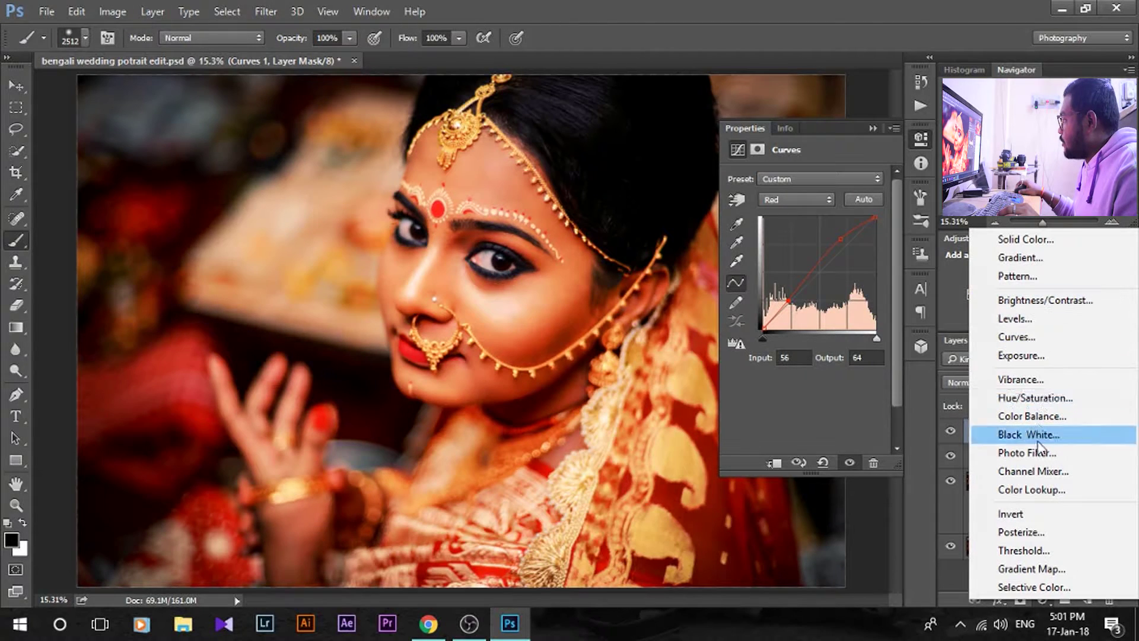
click(1041, 420)
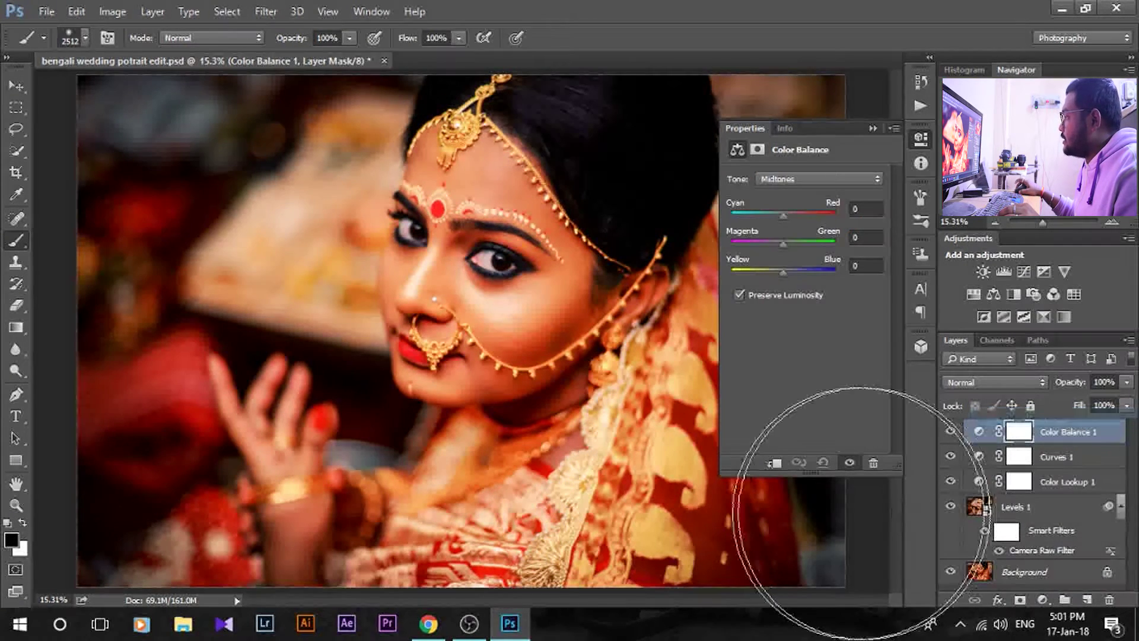
drag(785, 272, 772, 273)
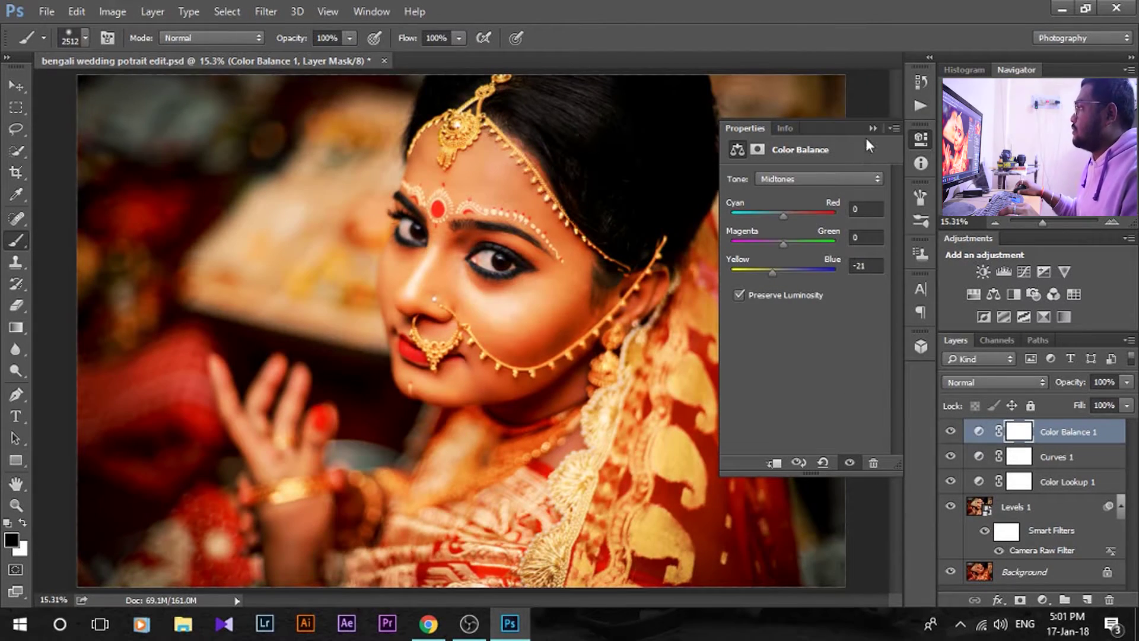
click(871, 266)
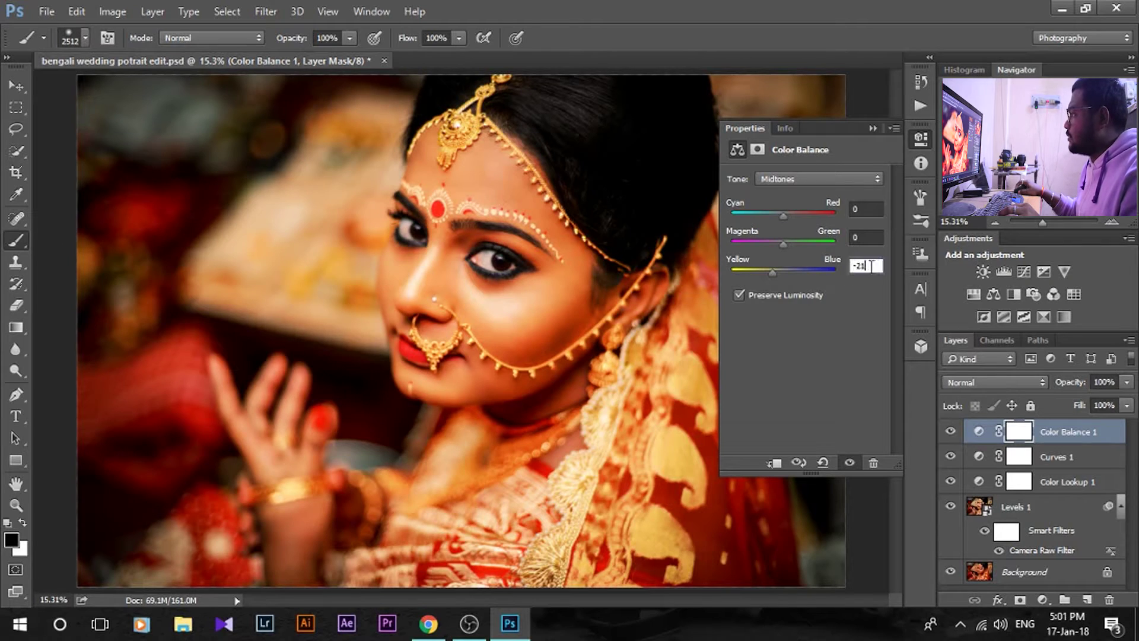
text(-19)
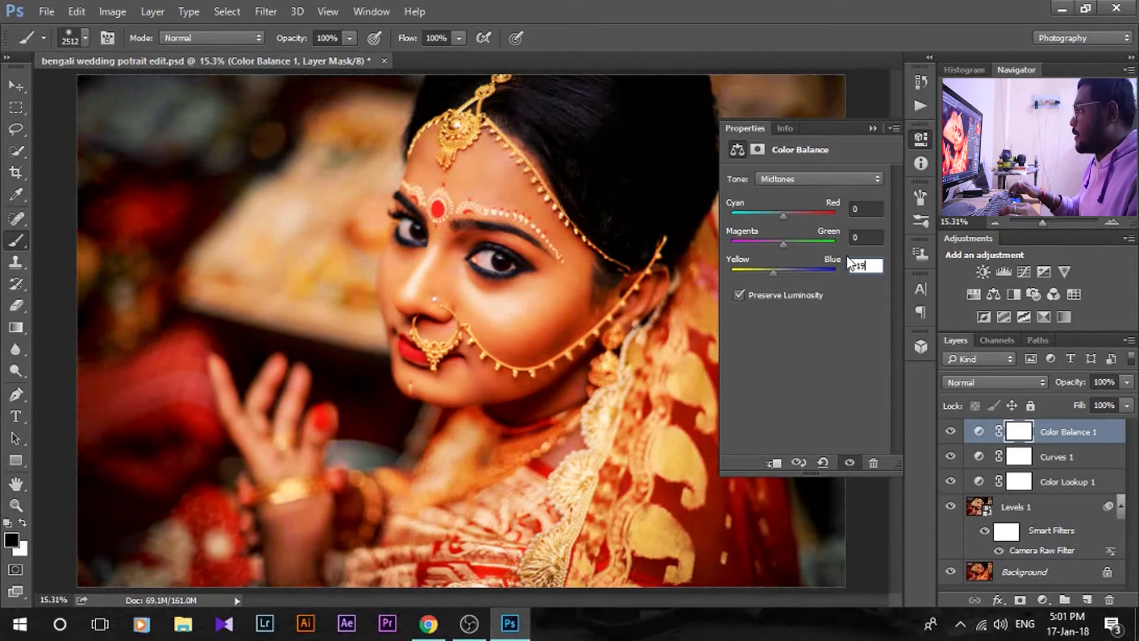
key(Return)
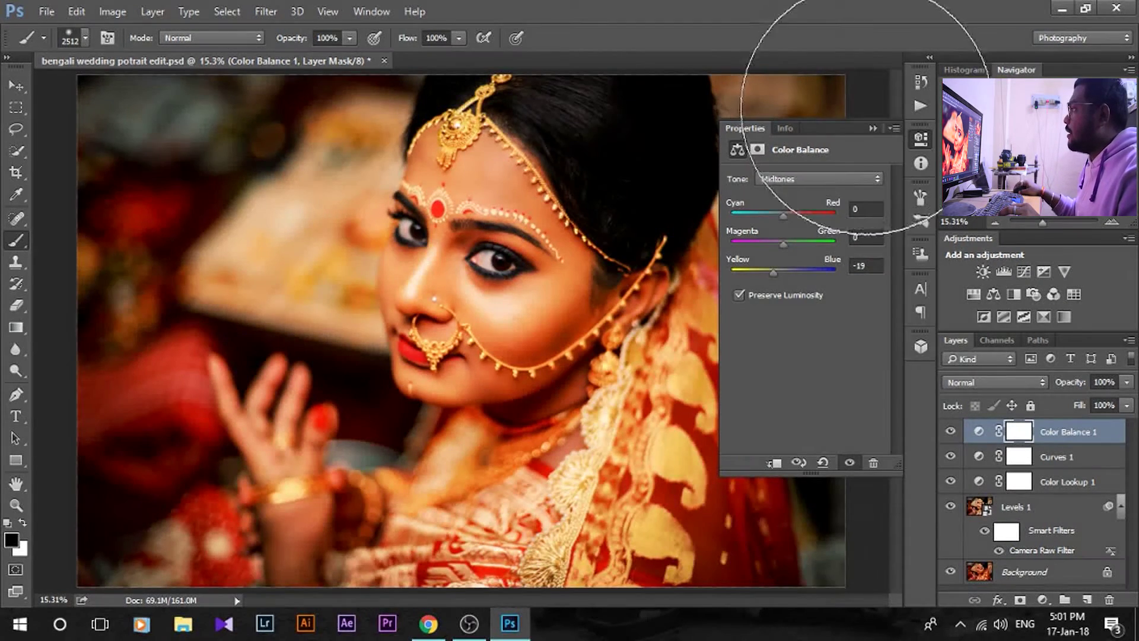
click(873, 128)
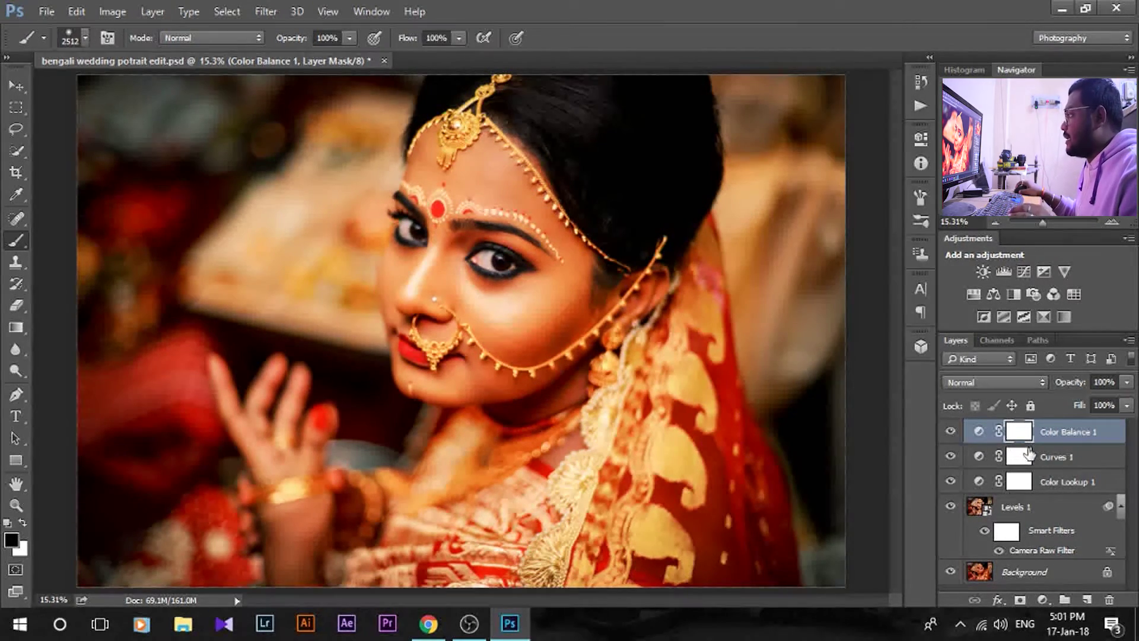
Invert the Color Balance 1 layer mask and paint white over the bride's face with a brush of about 1480 px
key(i)
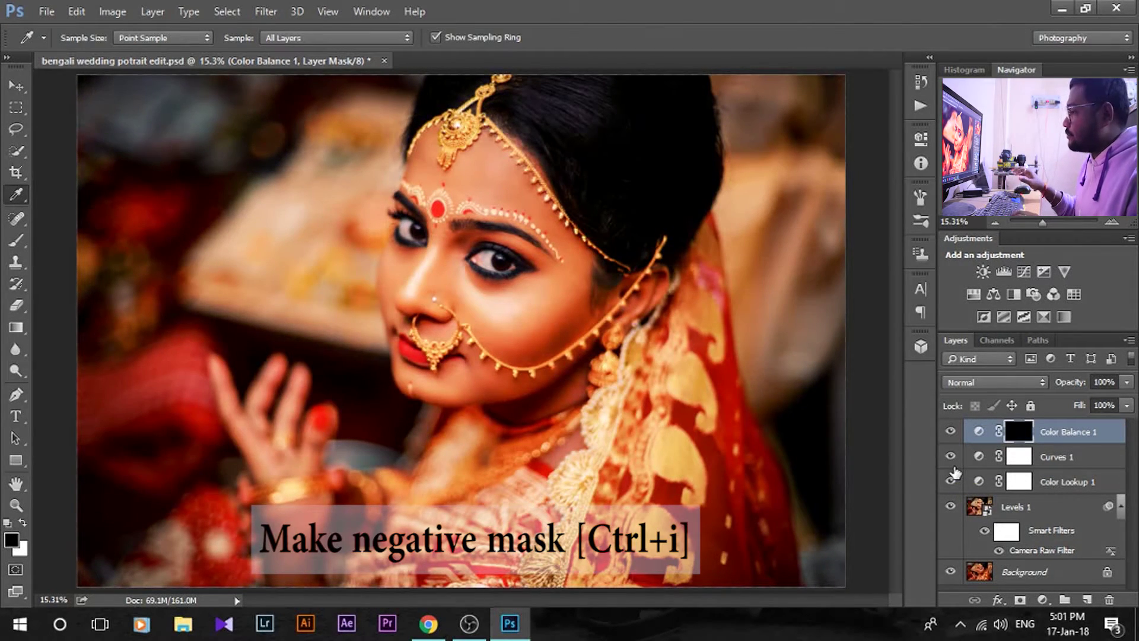
click(16, 240)
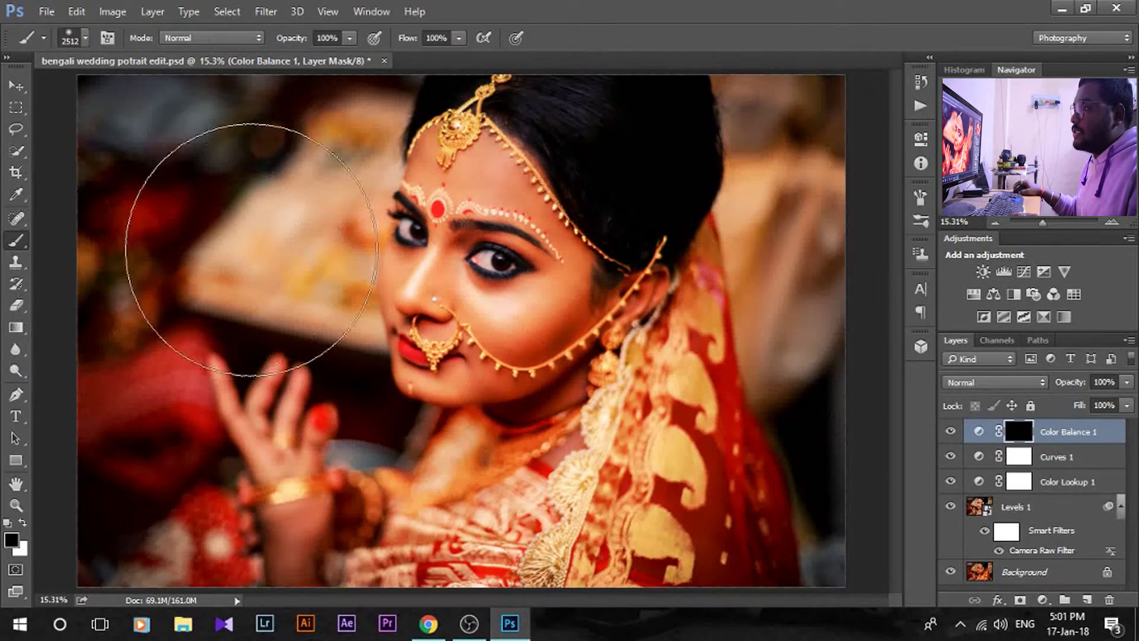
right_click(596, 354)
drag(533, 296, 492, 289)
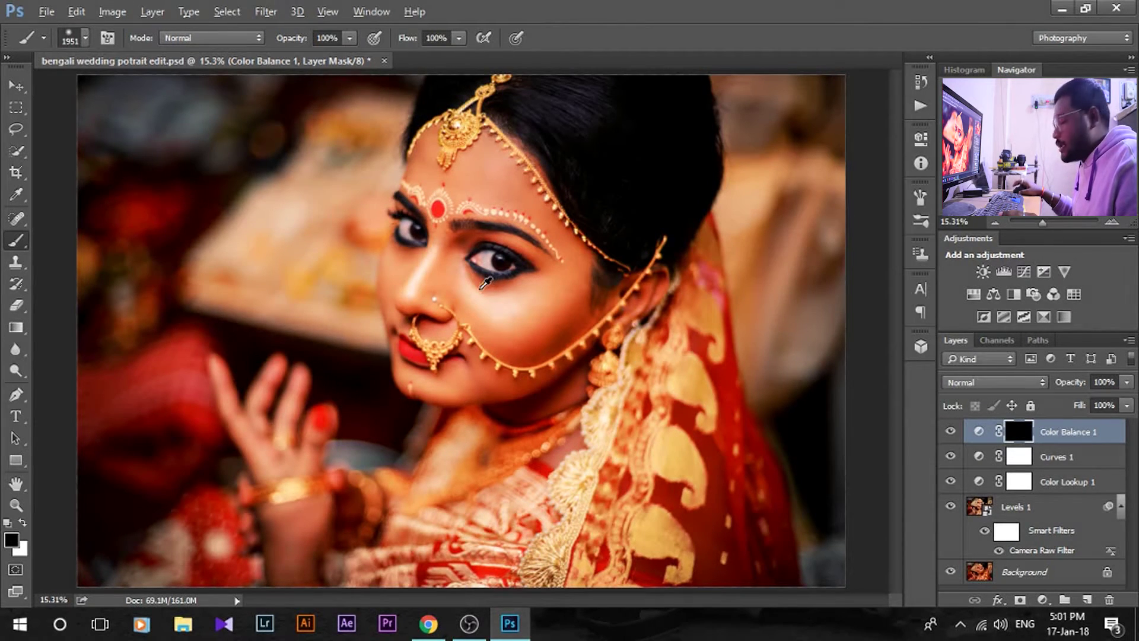
mouse_move(291, 256)
mouse_down()
mouse_move(469, 252)
mouse_move(451, 243)
mouse_move(302, 254)
mouse_move(287, 270)
mouse_move(273, 262)
mouse_up()
alt+click(438, 232)
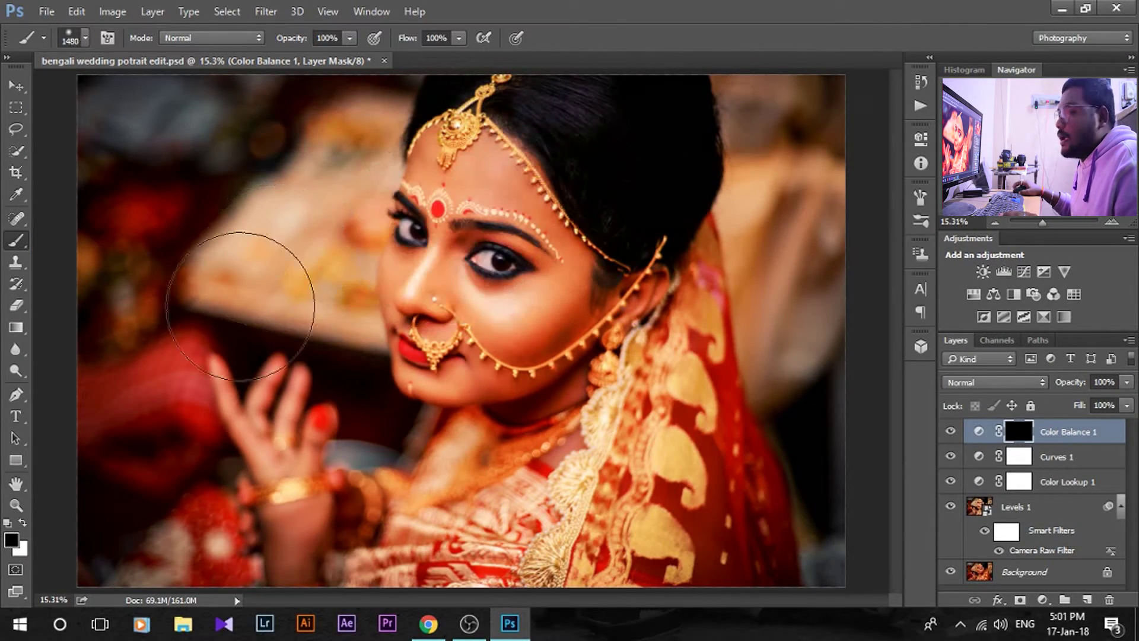
click(24, 523)
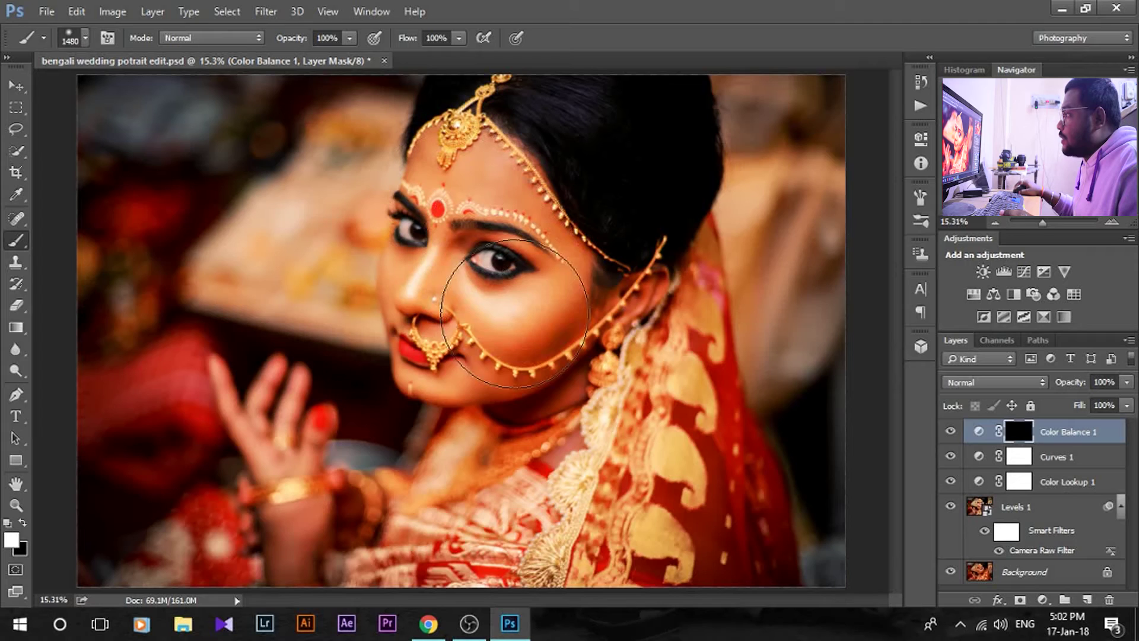
mouse_move(466, 246)
mouse_down()
mouse_move(466, 191)
mouse_move(487, 276)
mouse_move(447, 259)
mouse_move(408, 318)
mouse_move(439, 322)
mouse_up()
Paint black over both eyes on the Color Balance 1 mask with the brush reduced to about 331 px
key(bracketleft)
key(bracketleft)
key(bracketleft)
key(bracketleft)
key(bracketleft)
key(bracketleft)
key(bracketleft)
key(bracketleft)
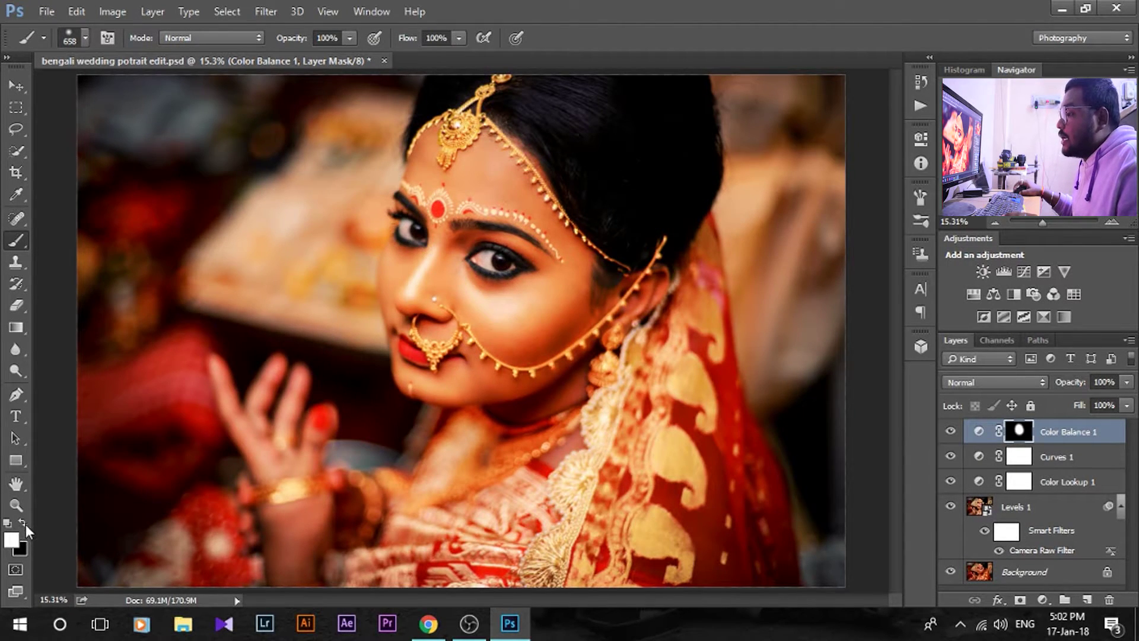
click(22, 522)
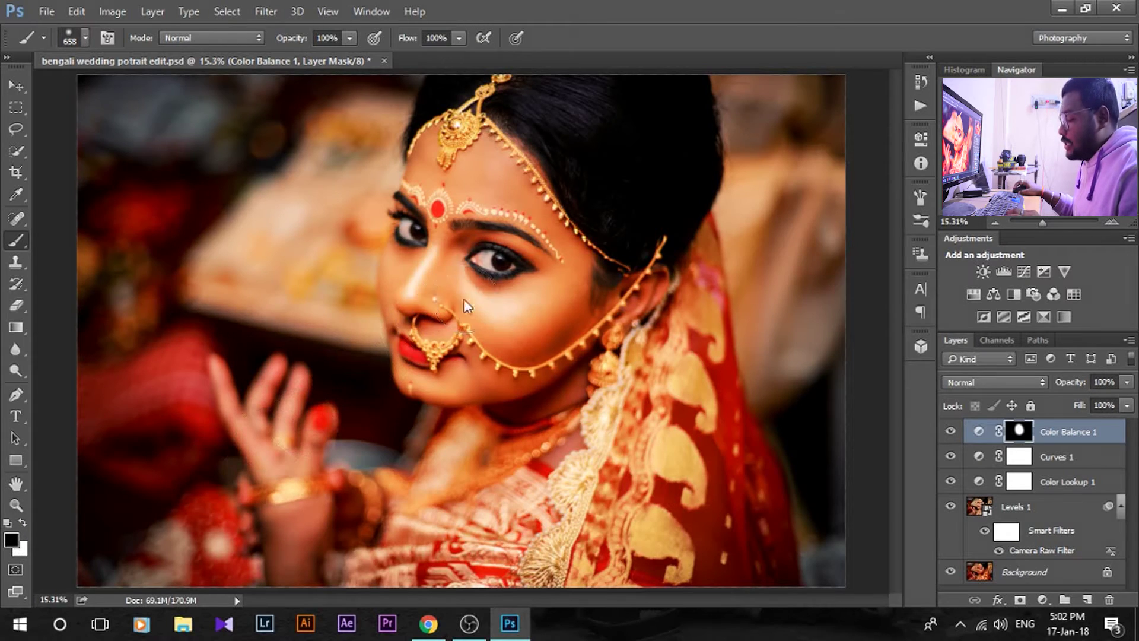
mouse_move(466, 305)
mouse_down()
mouse_move(429, 297)
mouse_move(443, 301)
mouse_up()
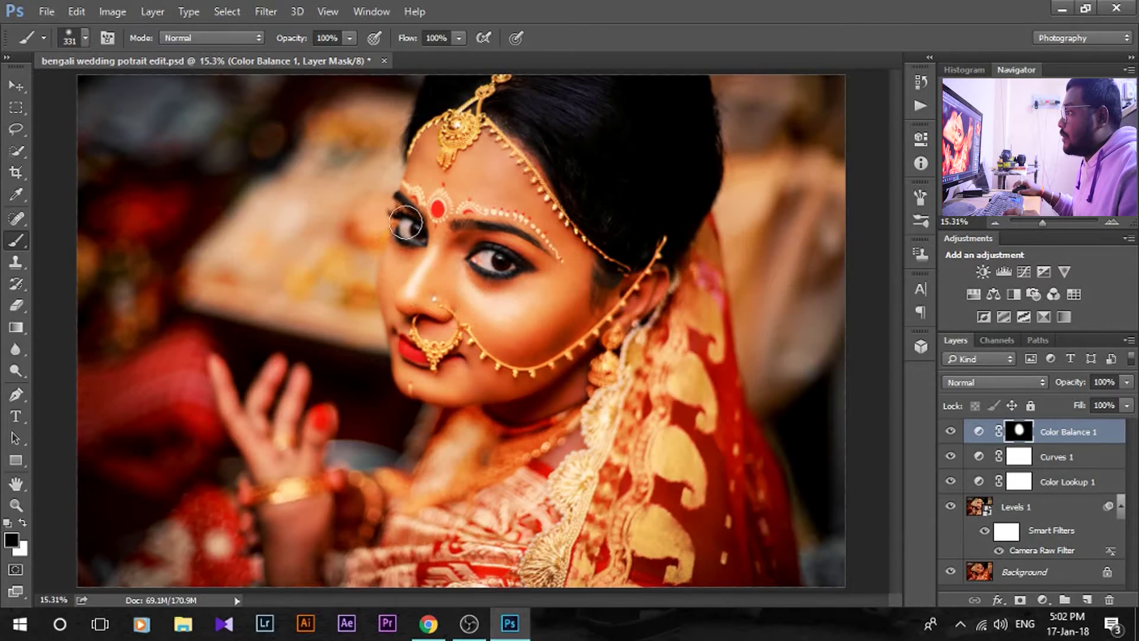
mouse_move(406, 223)
mouse_down()
mouse_move(462, 238)
mouse_move(501, 266)
mouse_move(477, 258)
mouse_move(519, 269)
mouse_up()
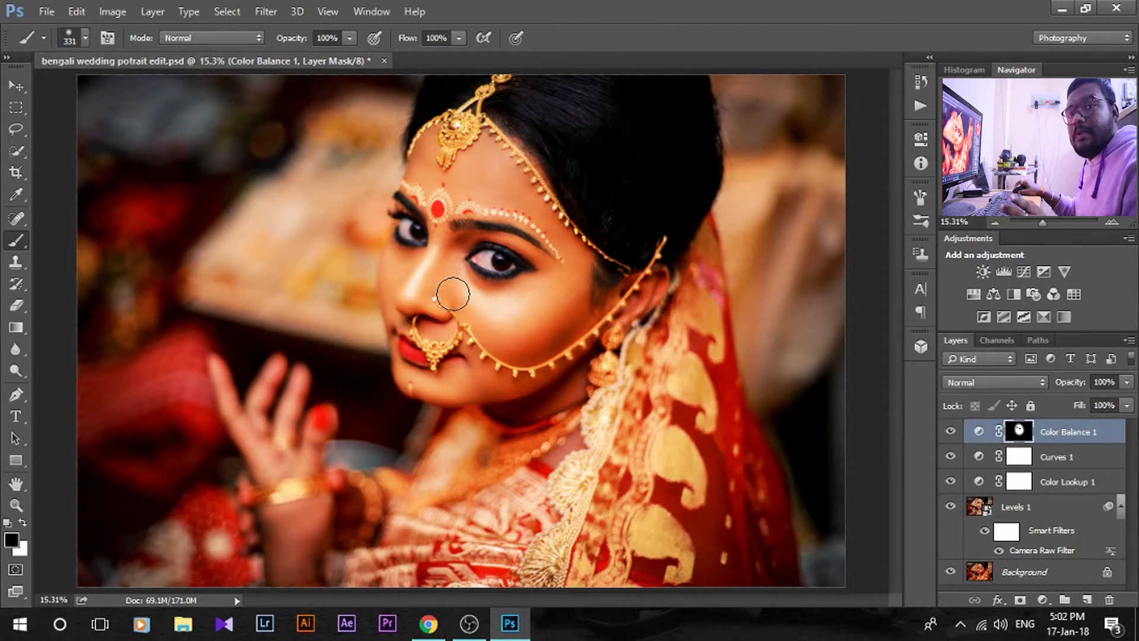
Group the layers from Color Balance 1 down to Levels 1 and compare the photo with the group hidden and shown
click(1075, 438)
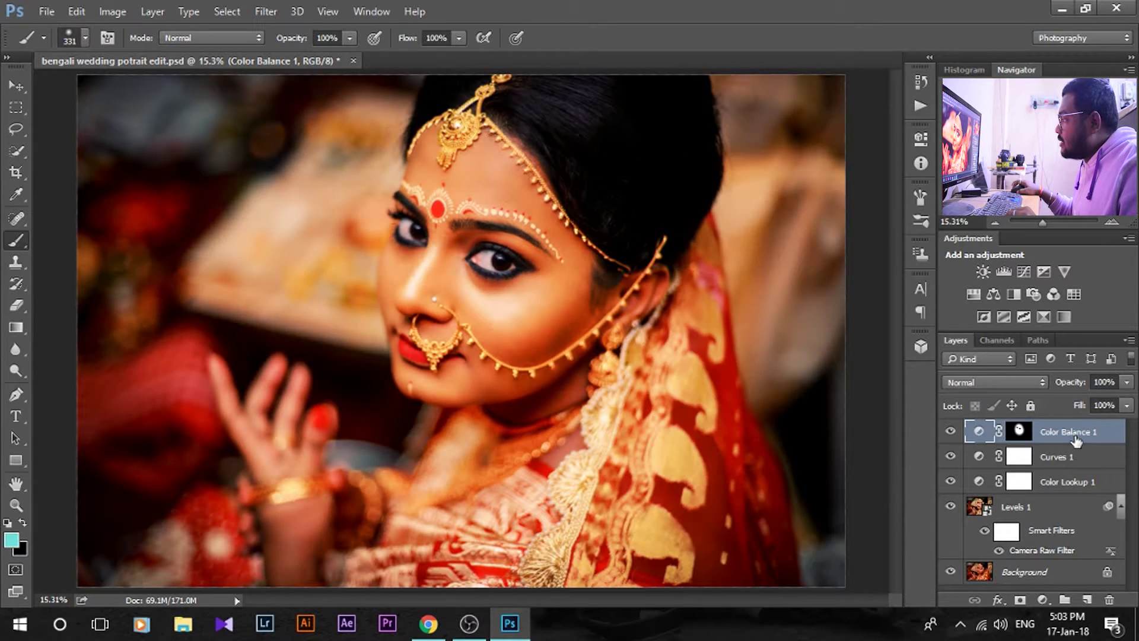
shift+click(1063, 510)
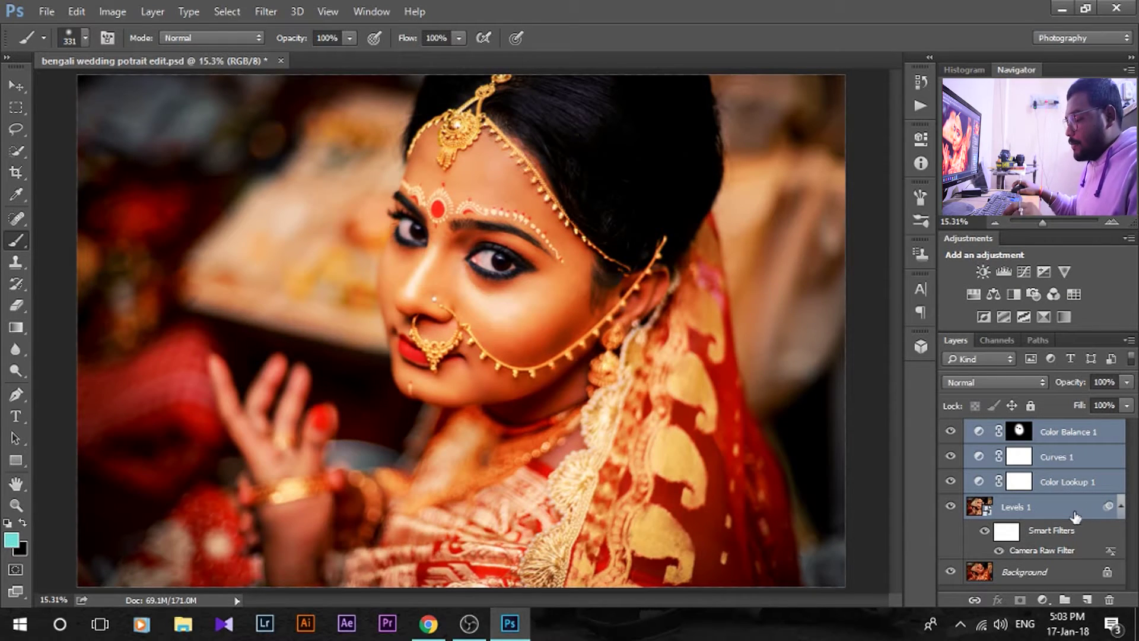
key(ctrl+g)
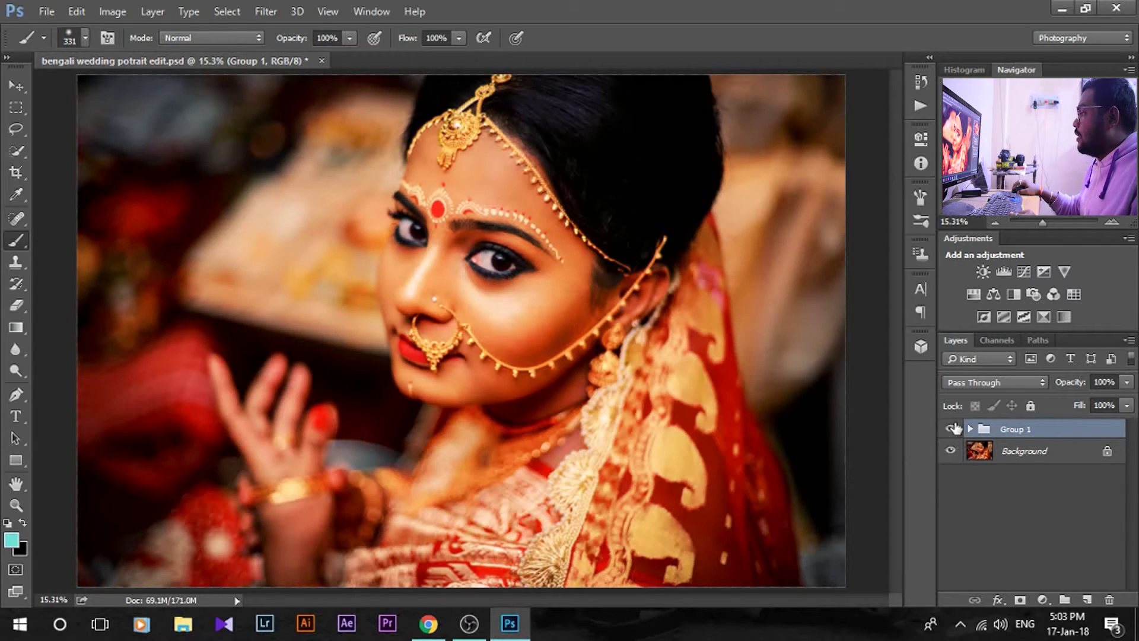
key(ctrl+minus)
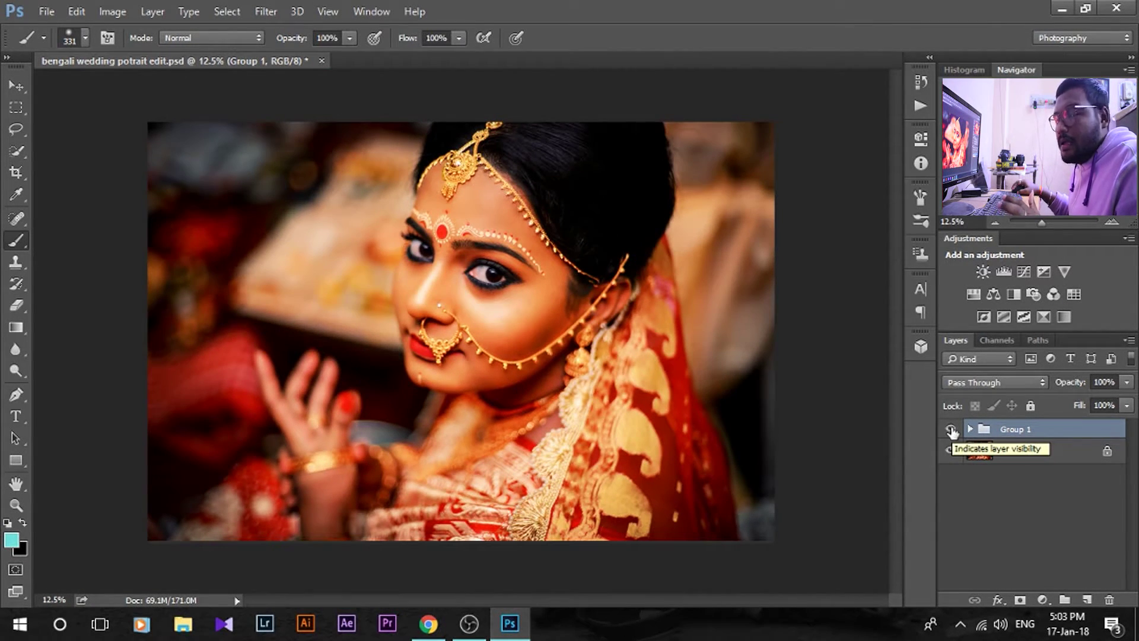
click(952, 429)
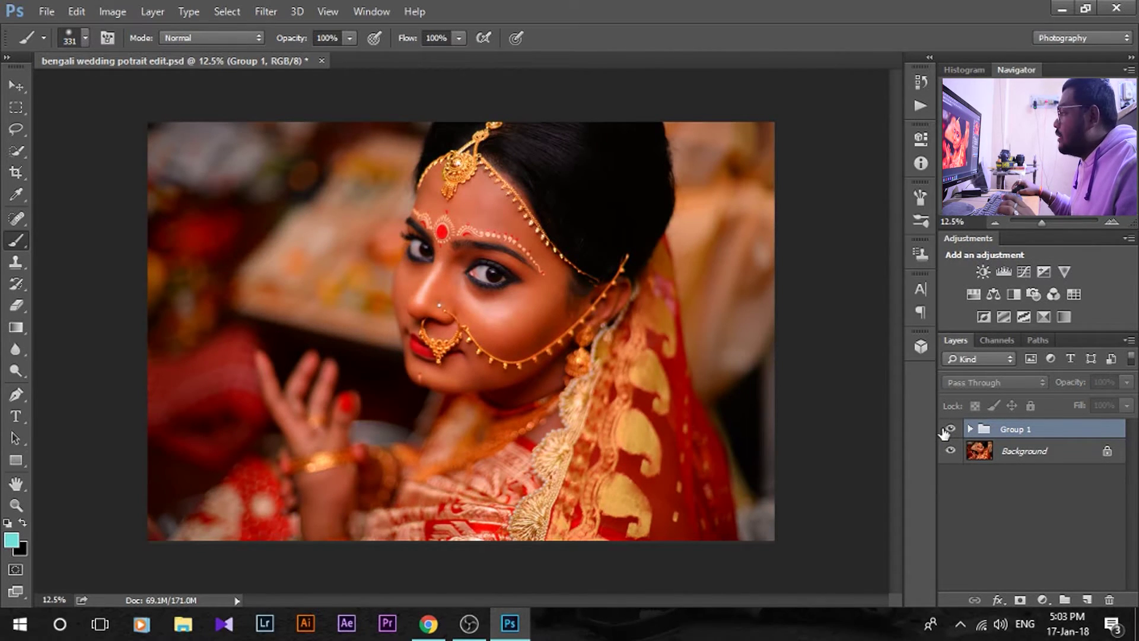
click(950, 429)
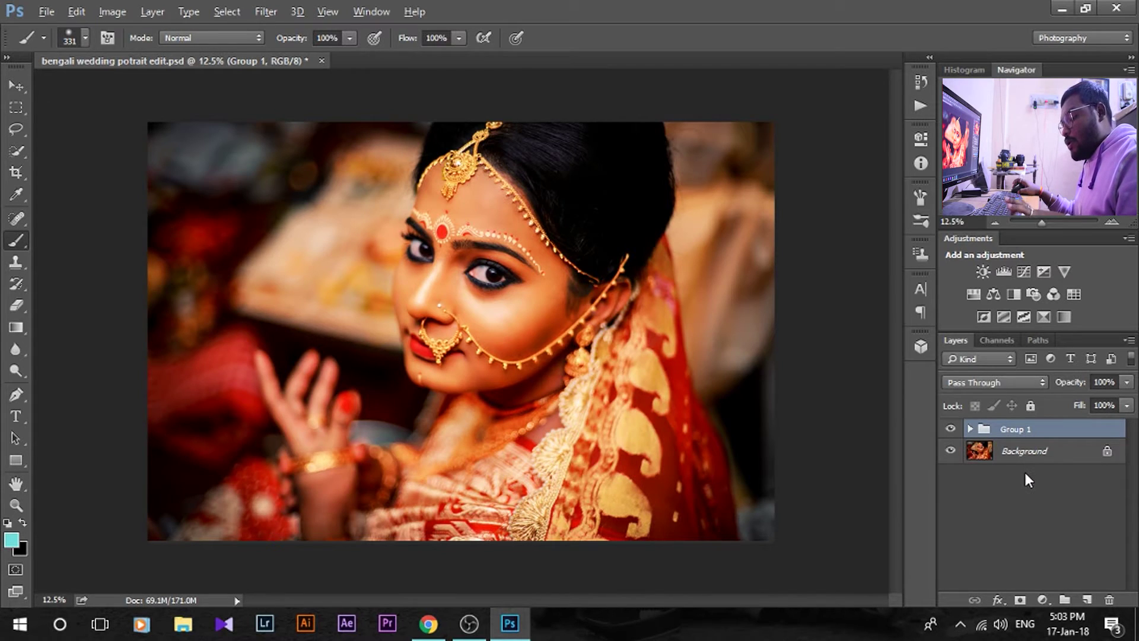
Stamp all visible layers into a new layer above the group and convert it to a smart object
key(ctrl+alt+shift+e)
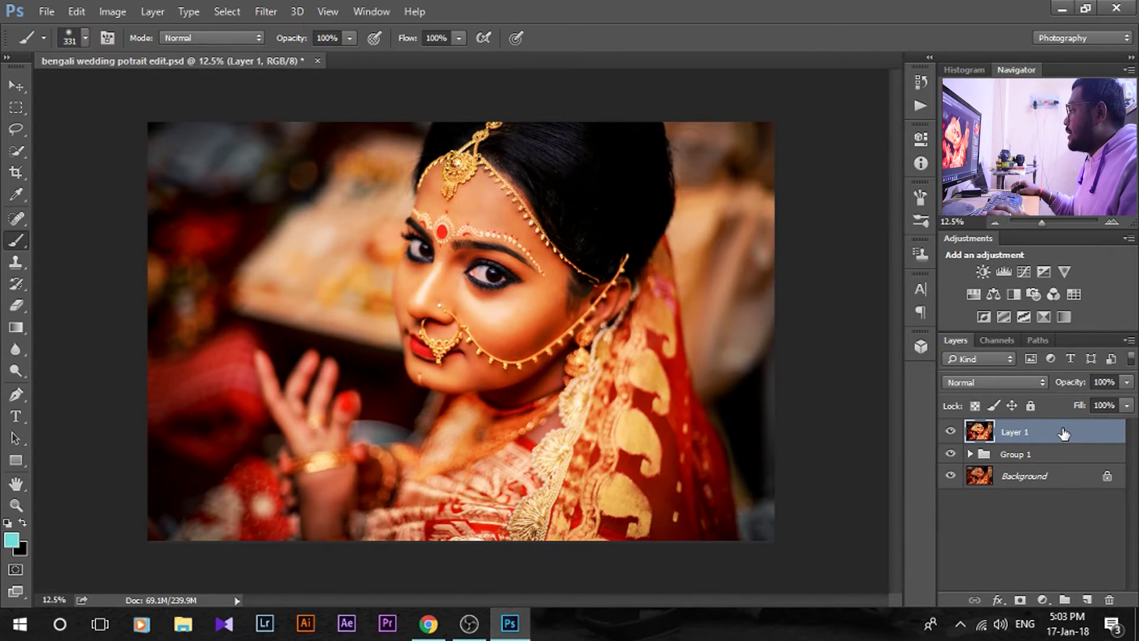
right_click(1064, 434)
click(787, 288)
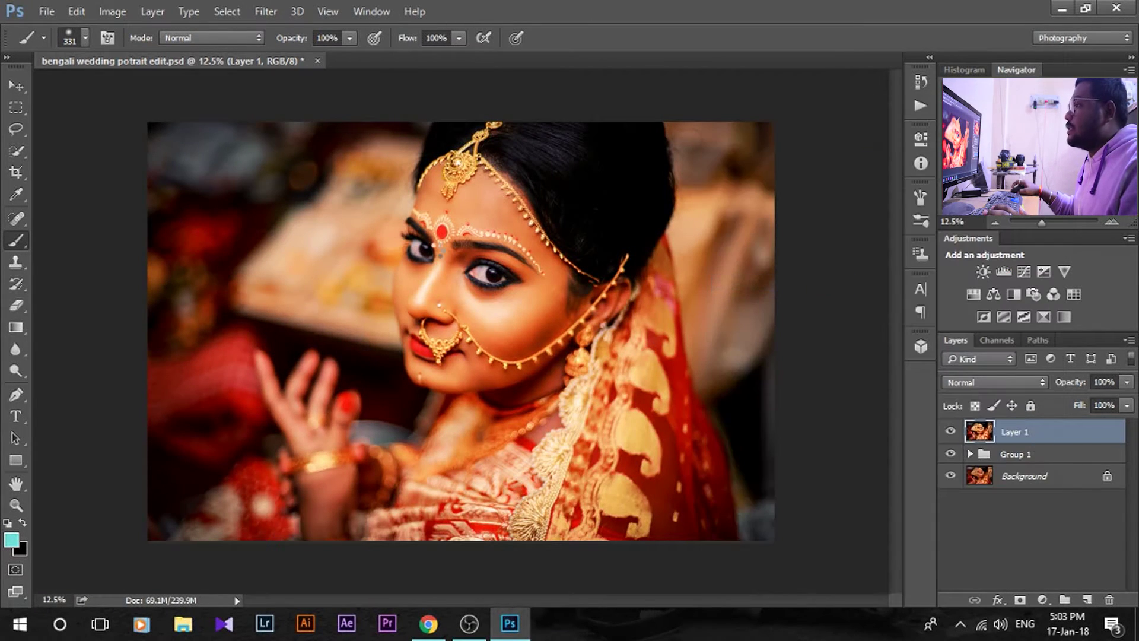
Apply the Camera Raw Filter to the merged layer with Temperature -18, Exposure -0.15 and Contrast +15
click(266, 12)
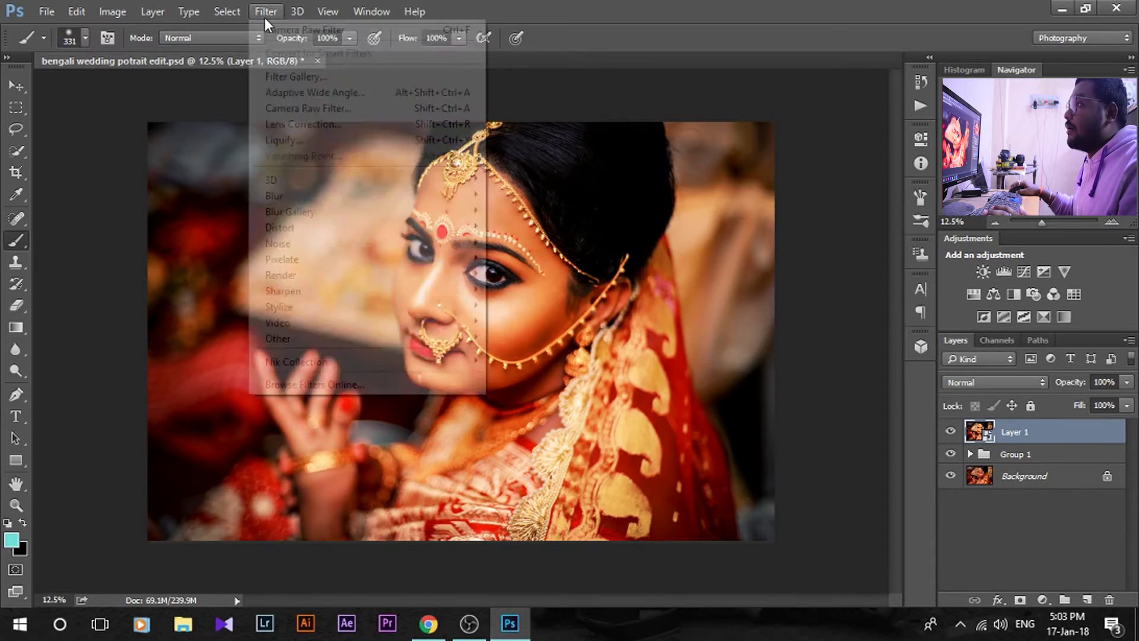
click(303, 106)
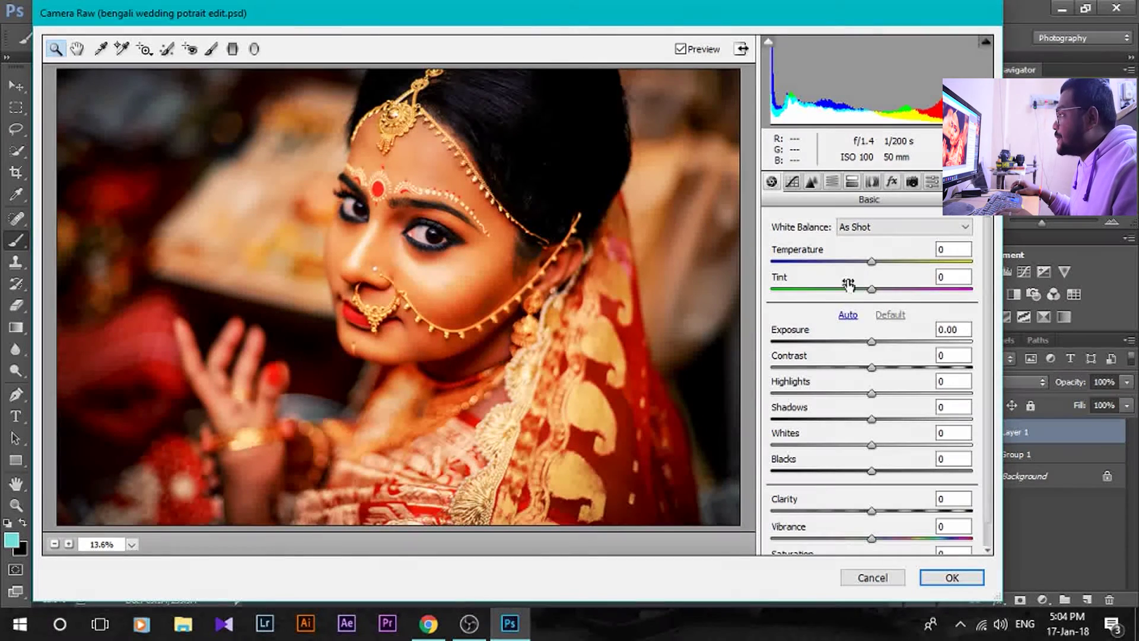
drag(875, 262, 857, 265)
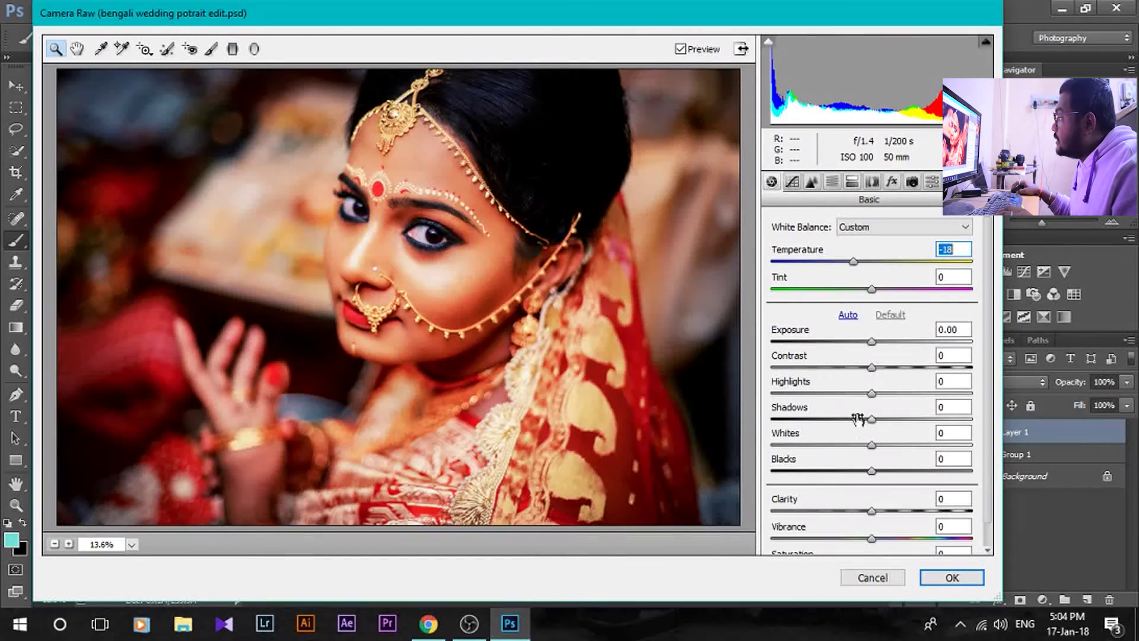
drag(872, 341, 868, 342)
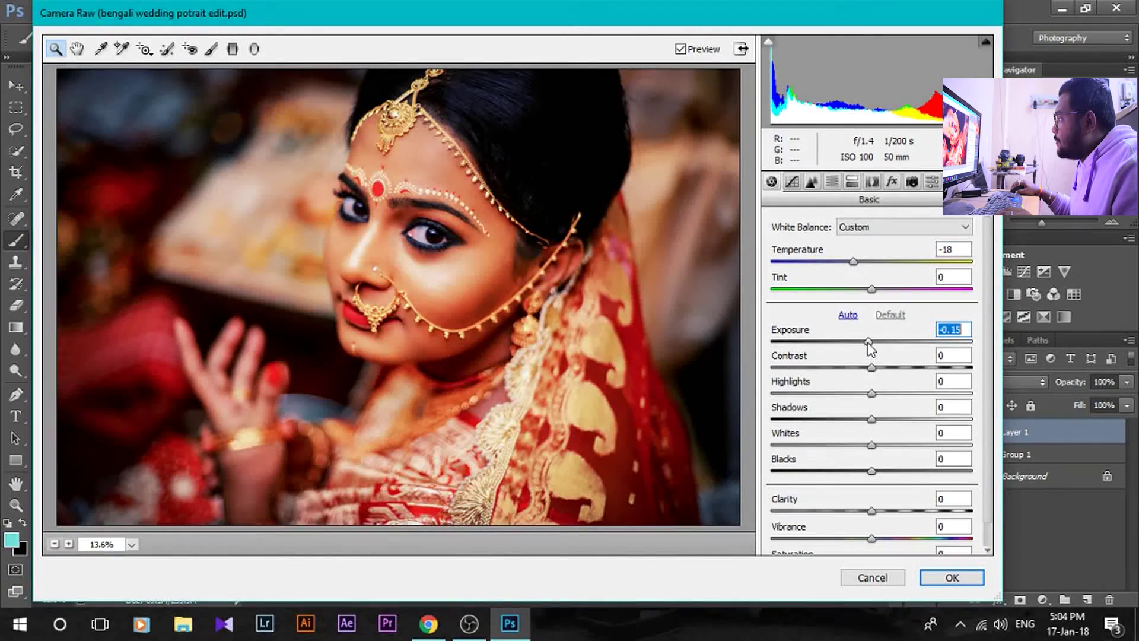
click(872, 368)
drag(873, 372, 888, 372)
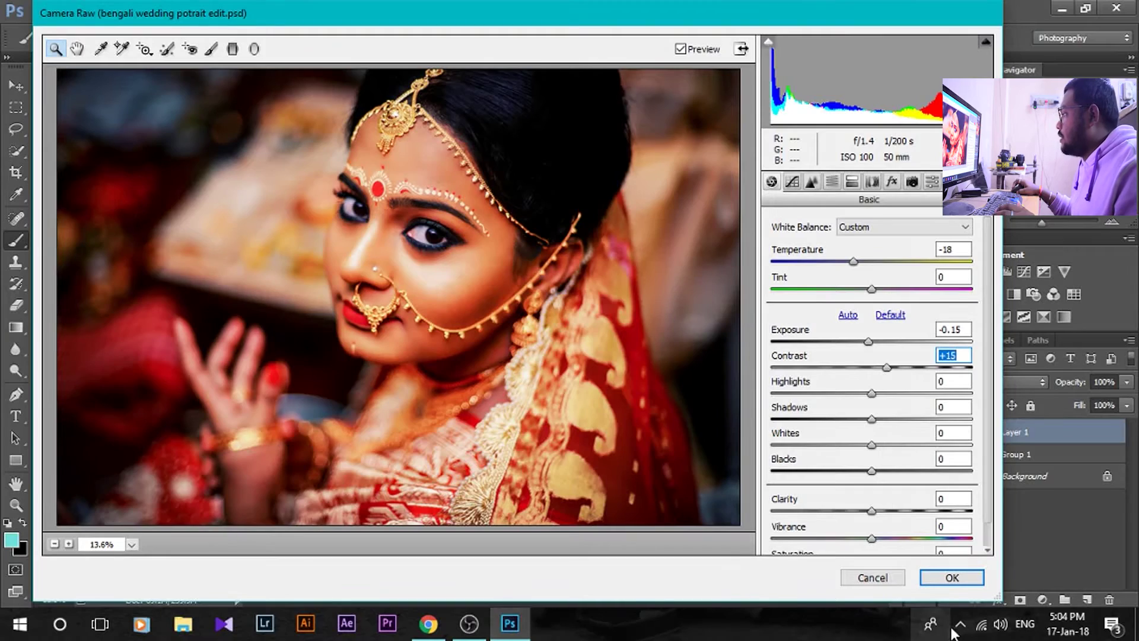
click(950, 577)
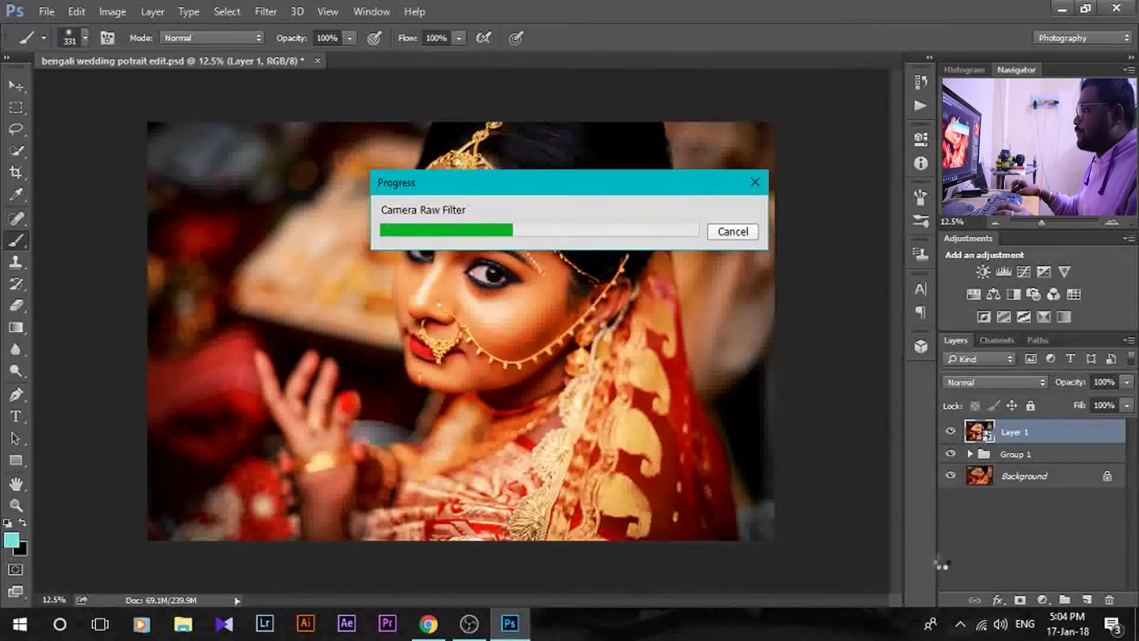
Reduce Layer 1's opacity to 87% and compare the photo with the layer hidden and shown
click(950, 432)
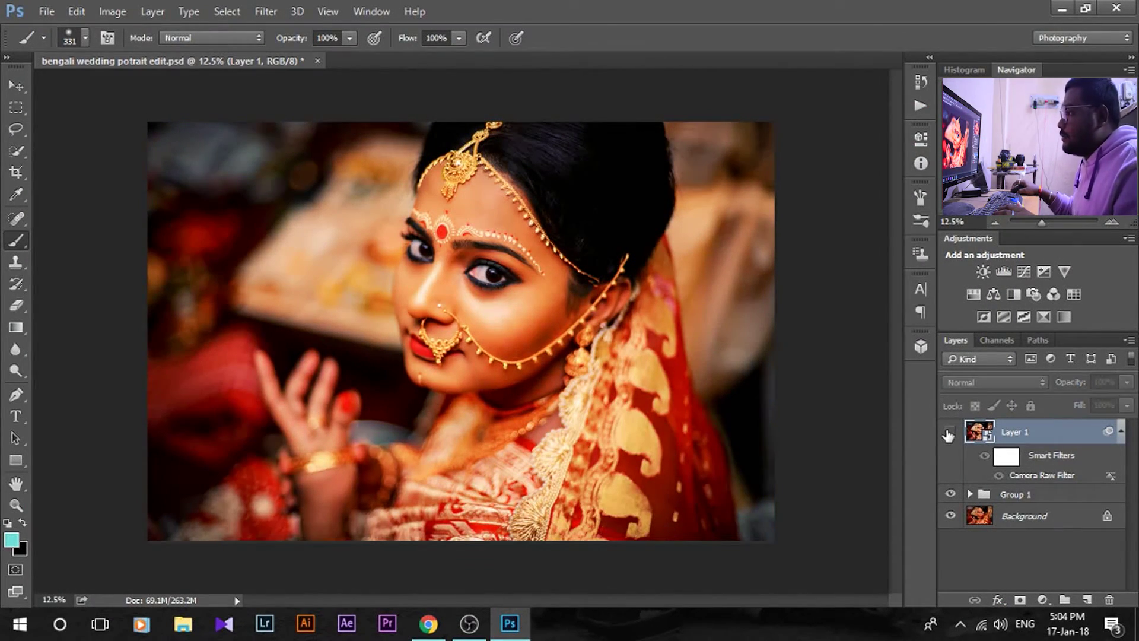
click(950, 433)
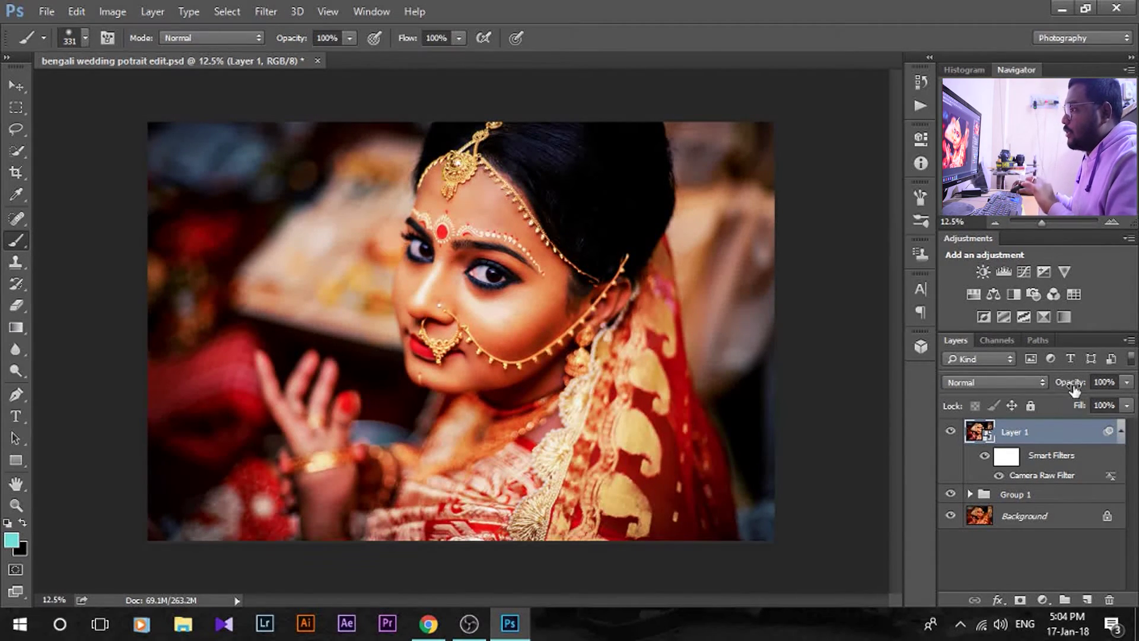
drag(1074, 389, 1062, 388)
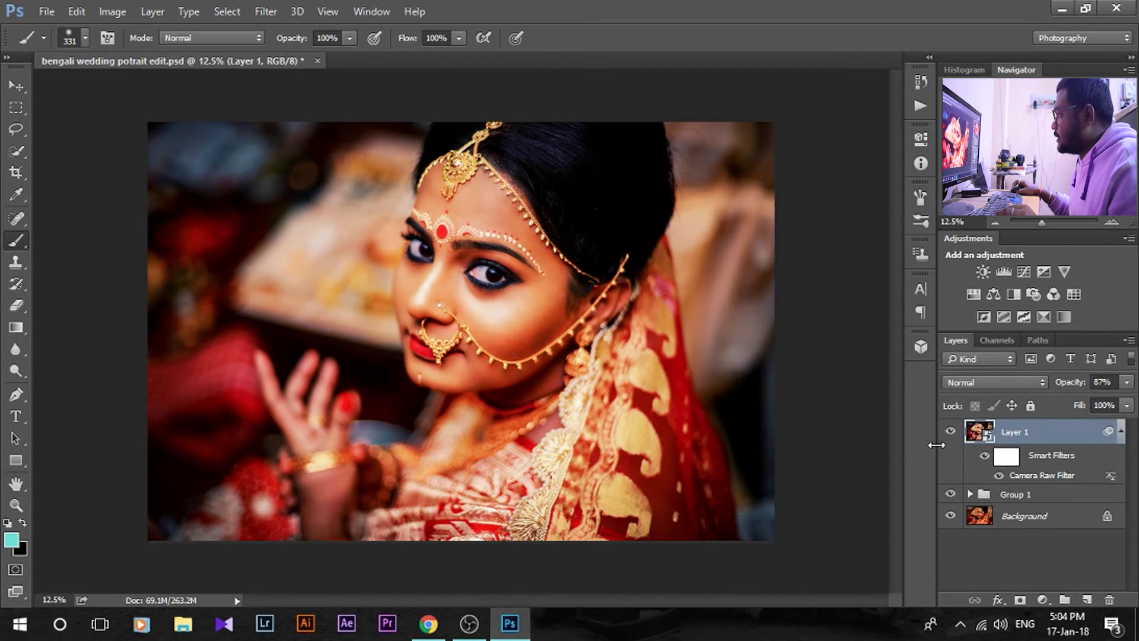
click(951, 435)
click(951, 433)
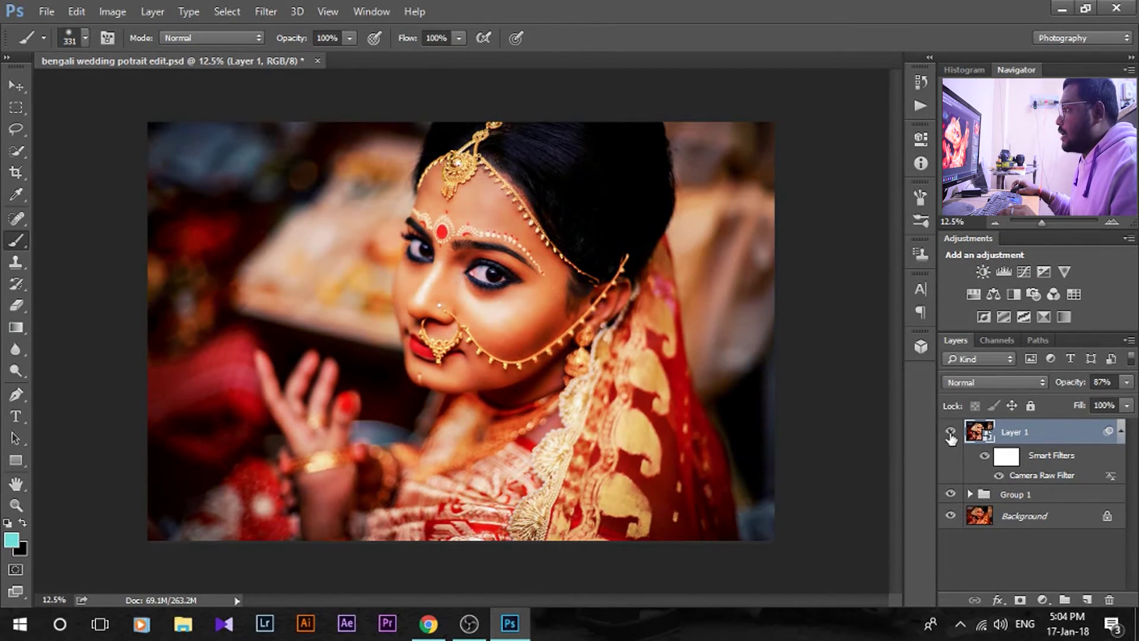
Add a Gradient fill layer above Layer 1 using the Neutral Density gradient preset
click(1043, 600)
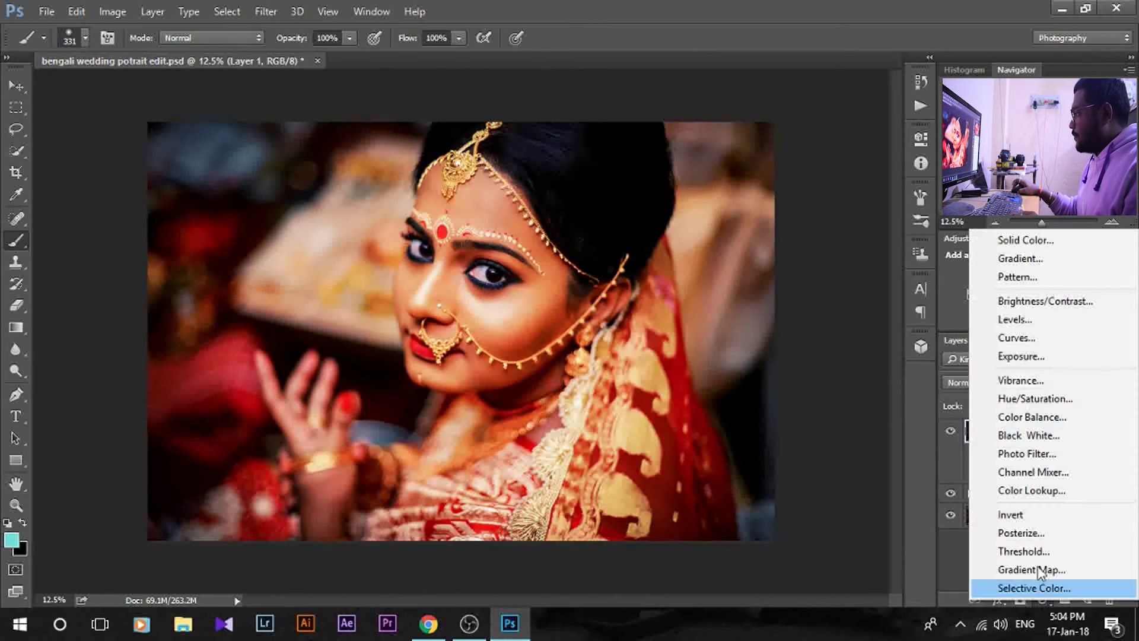
click(1031, 260)
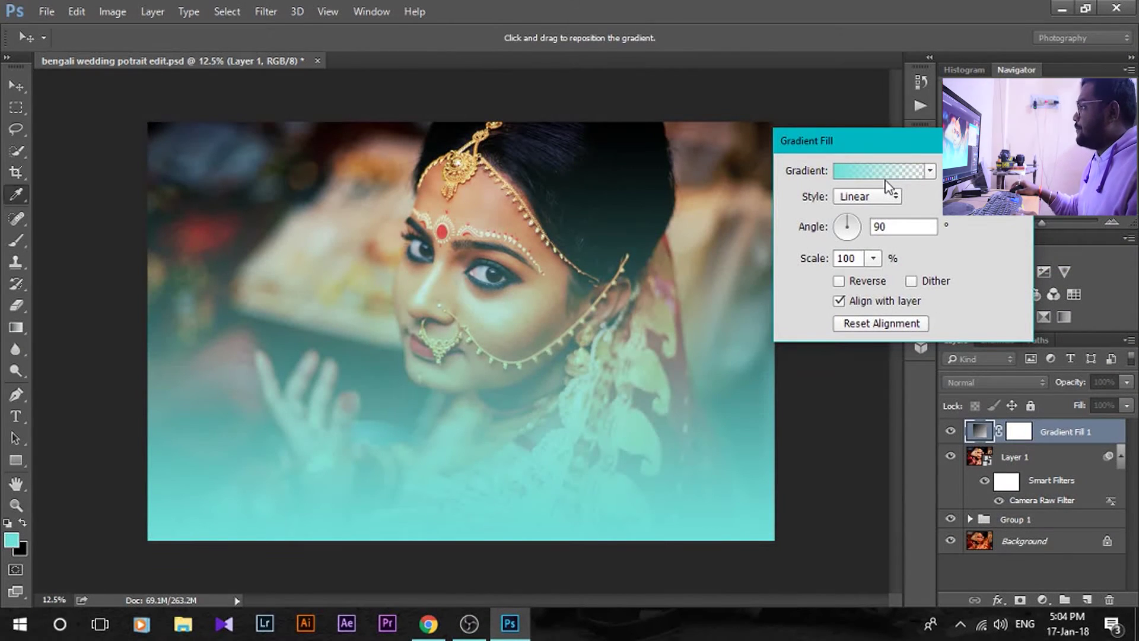
click(884, 172)
click(814, 168)
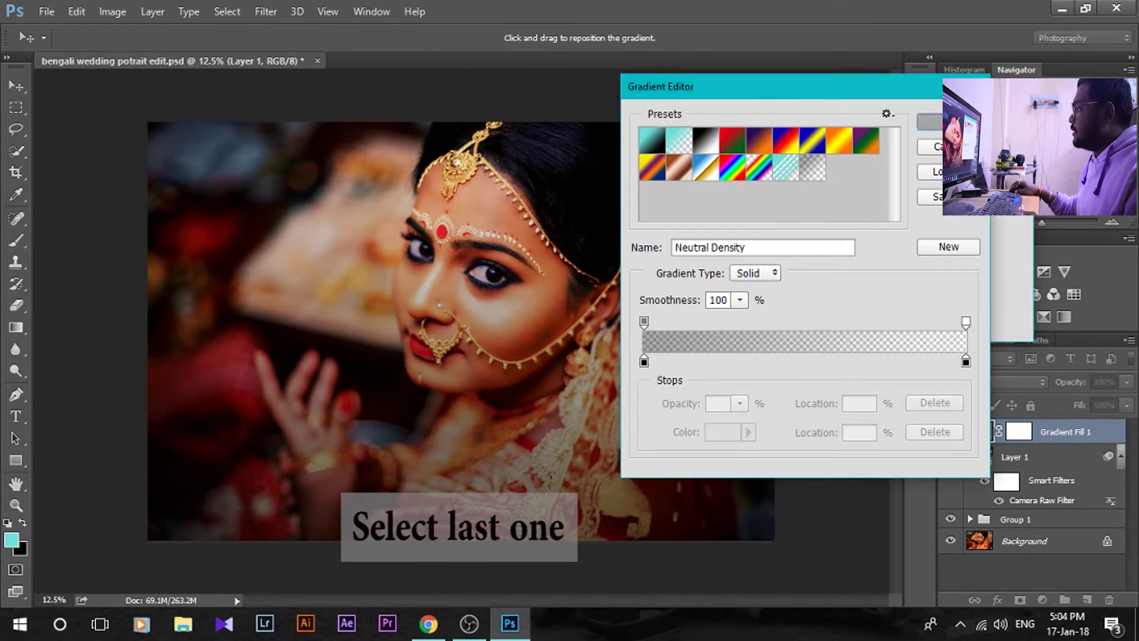
click(949, 122)
Set the gradient fill to Radial style at 250% scale, reversed, and center it on the bride's face
click(880, 198)
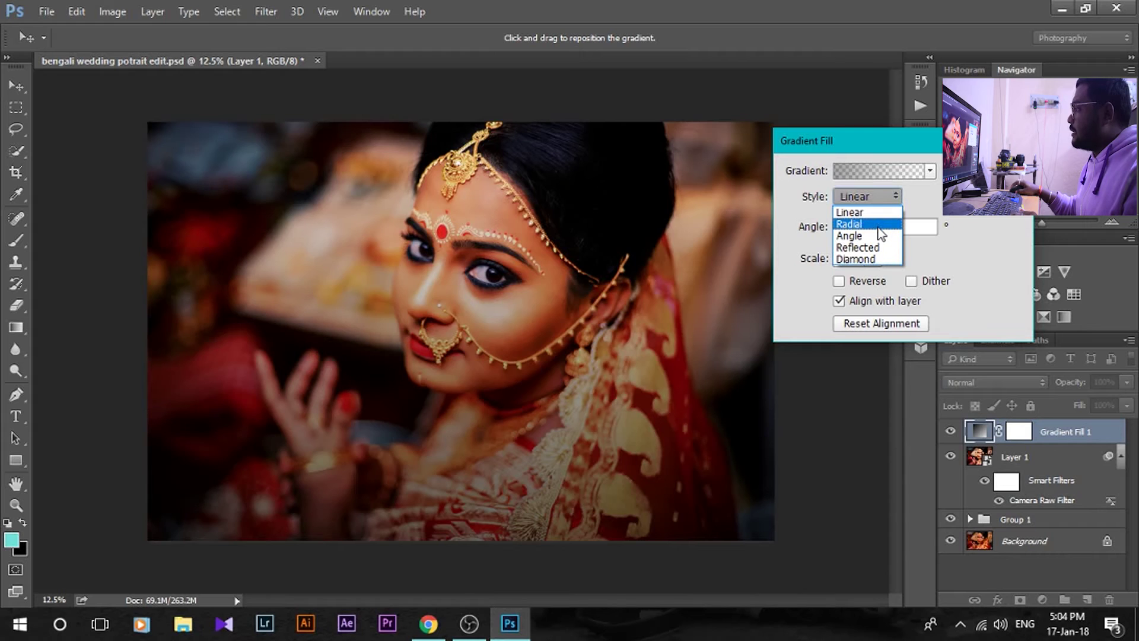
click(872, 223)
key(Tab)
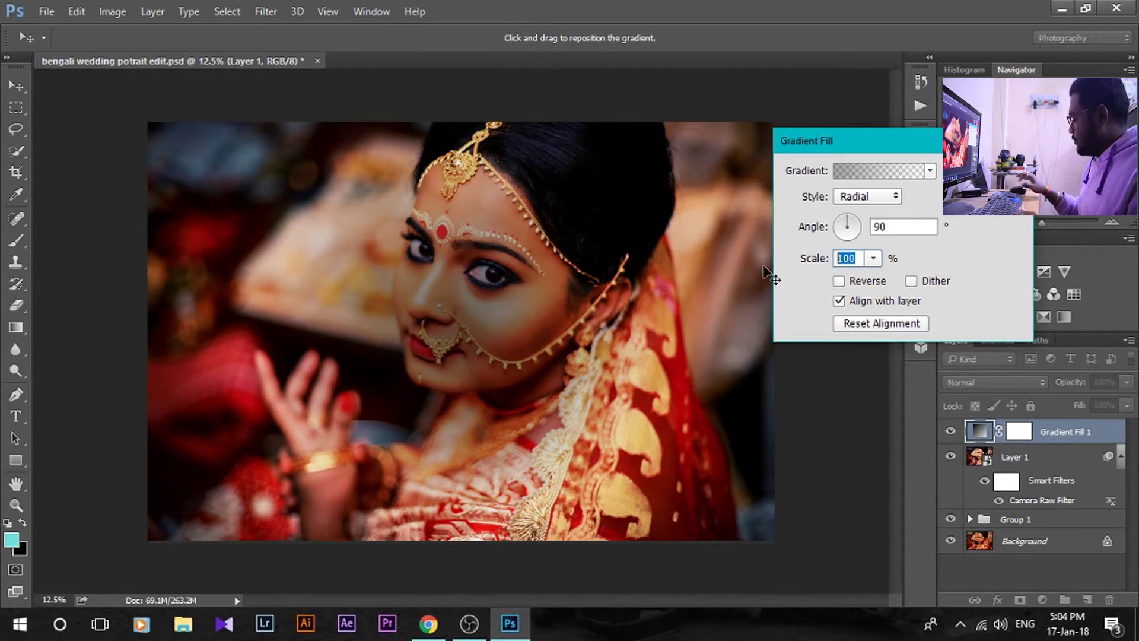
text(250)
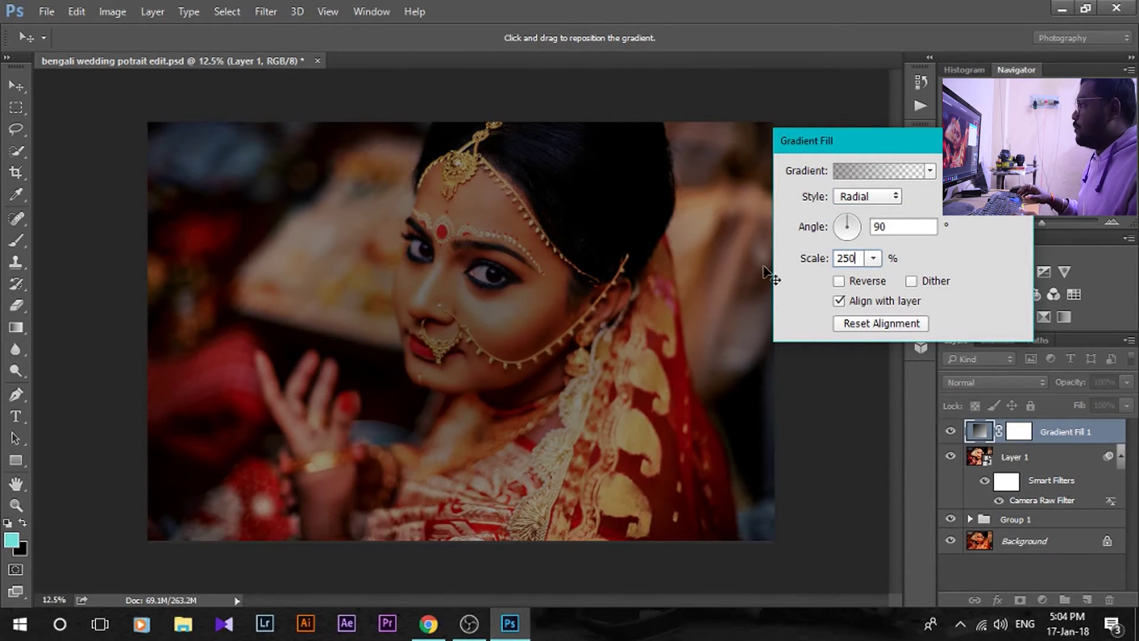
click(839, 281)
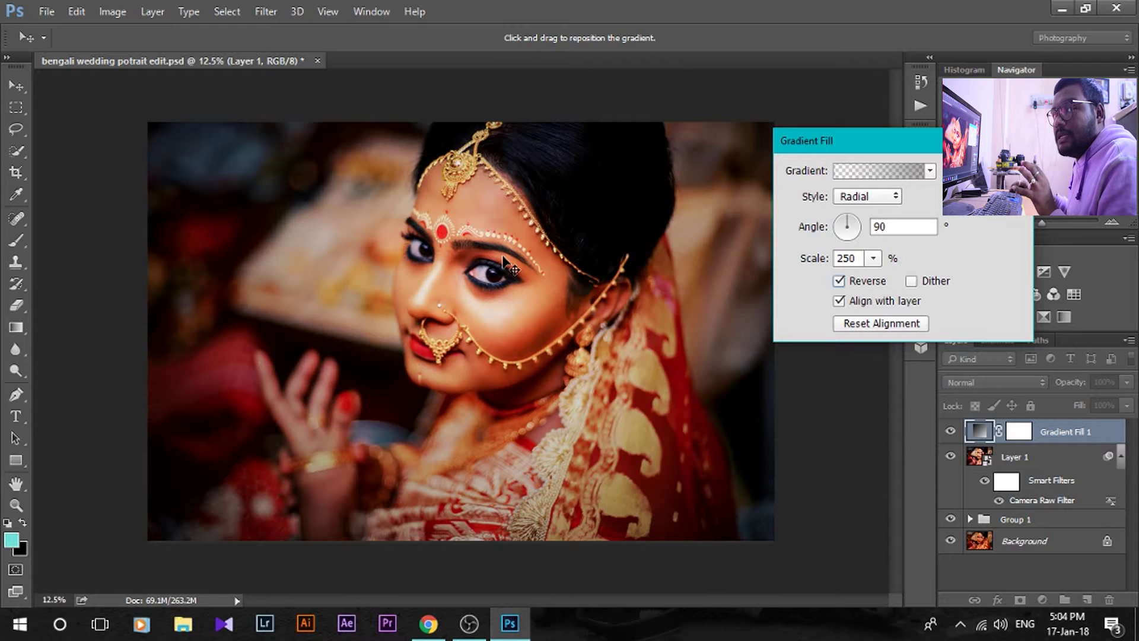
mouse_move(506, 265)
mouse_down()
mouse_move(552, 296)
mouse_move(602, 264)
mouse_move(584, 296)
mouse_move(492, 281)
mouse_up()
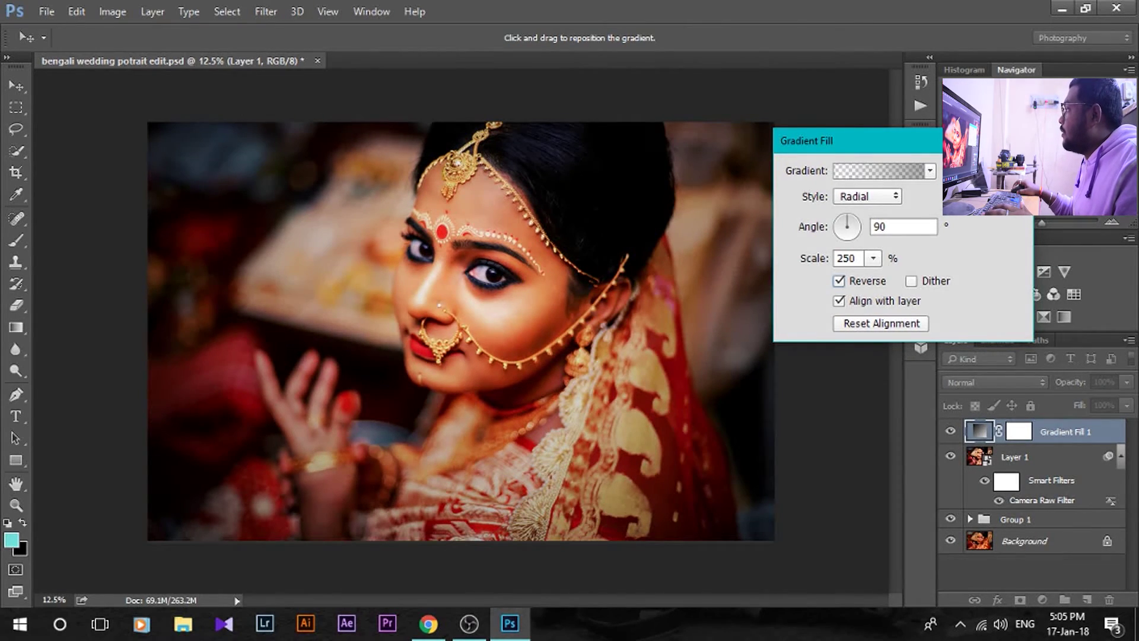
key(Return)
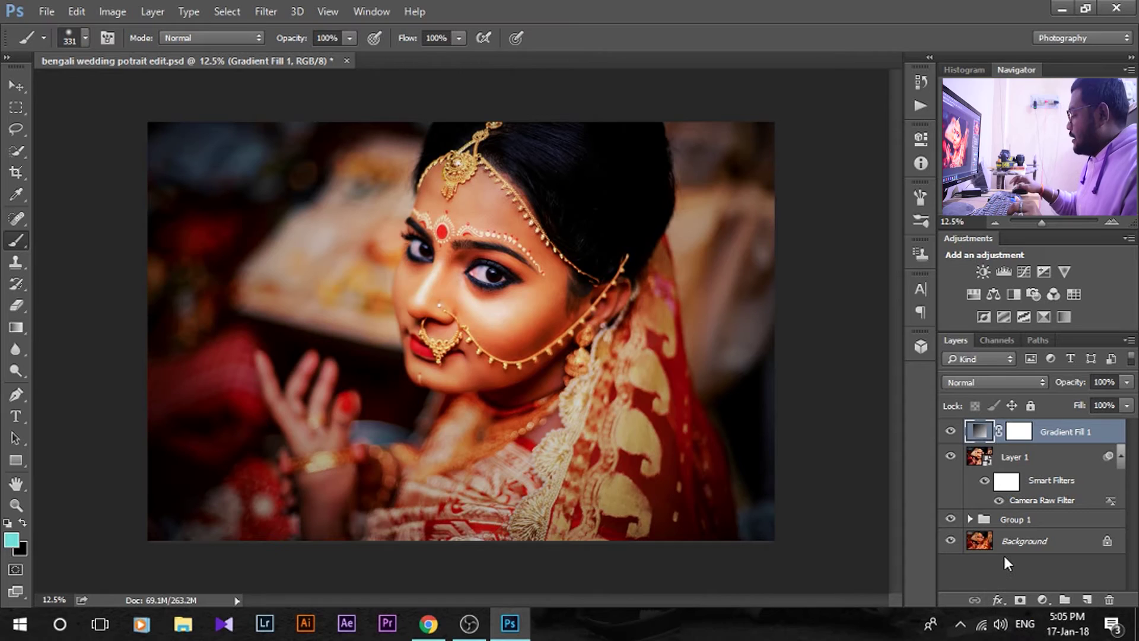
Paint a soft black spot over the face on the Gradient Fill 1 mask with a 3811 px brush
key(ctrl+minus)
key(ctrl+minus)
key(ctrl+minus)
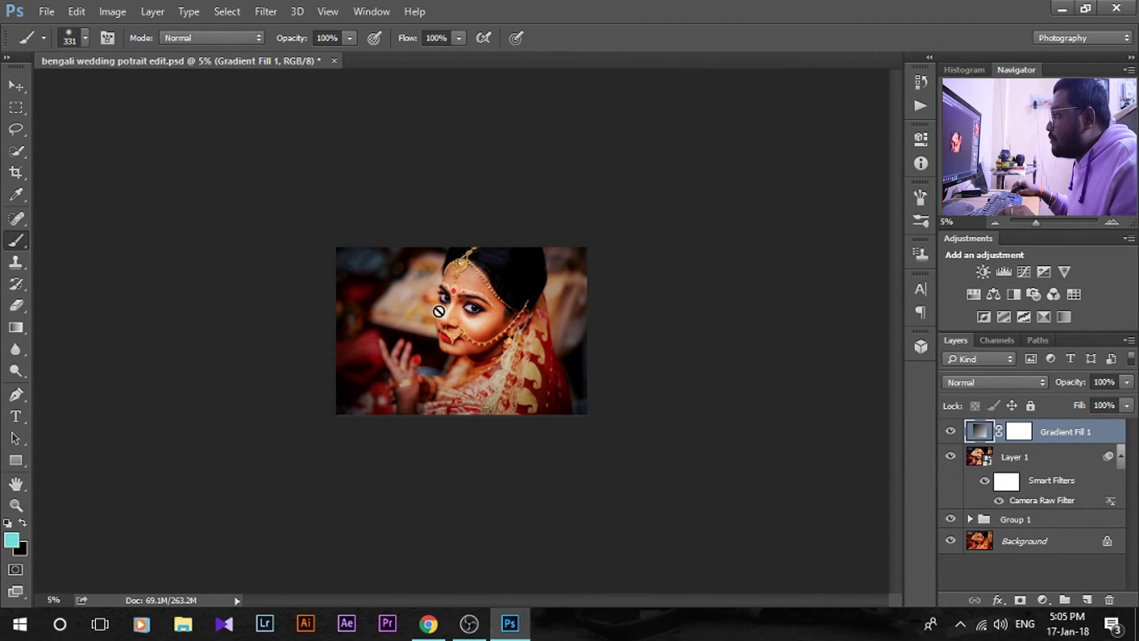
click(1021, 432)
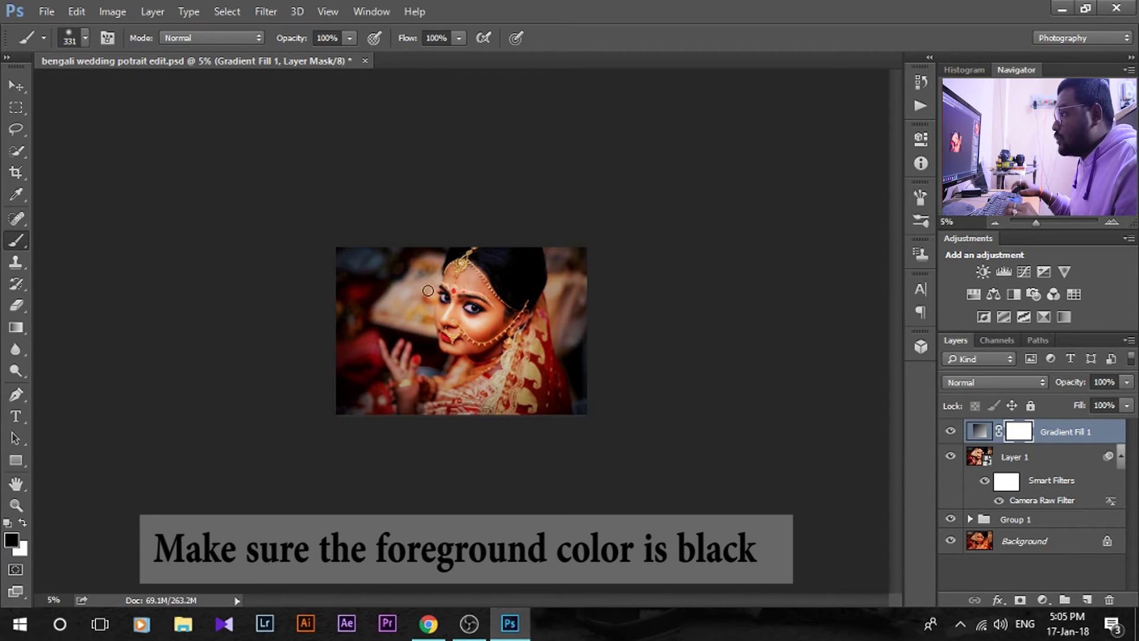
mouse_move(434, 333)
mouse_down()
mouse_move(482, 347)
mouse_move(483, 319)
mouse_move(495, 319)
mouse_up()
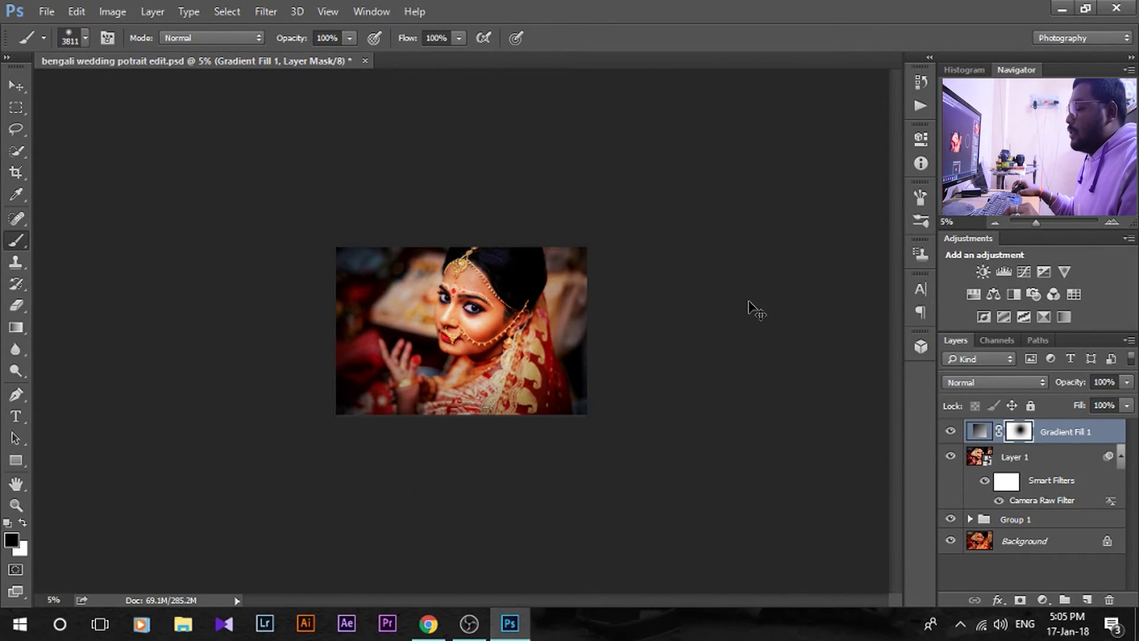
Free-transform the gradient fill's mask to about 137% width and 134% height, extending it beyond the canvas
key(ctrl+t)
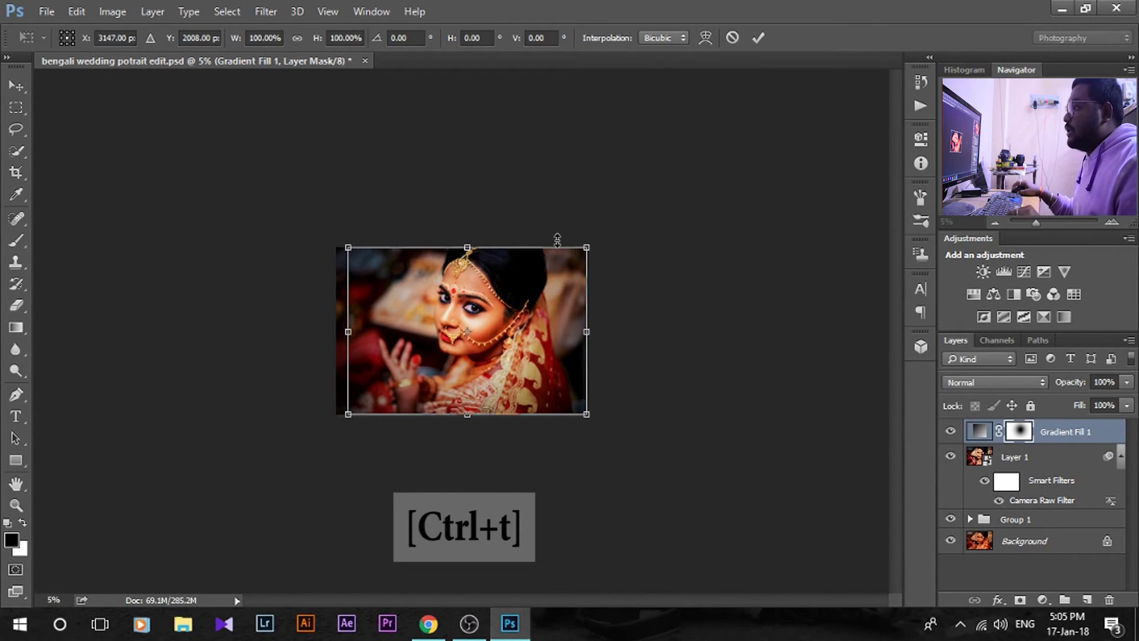
drag(588, 247, 620, 224)
drag(346, 418, 291, 451)
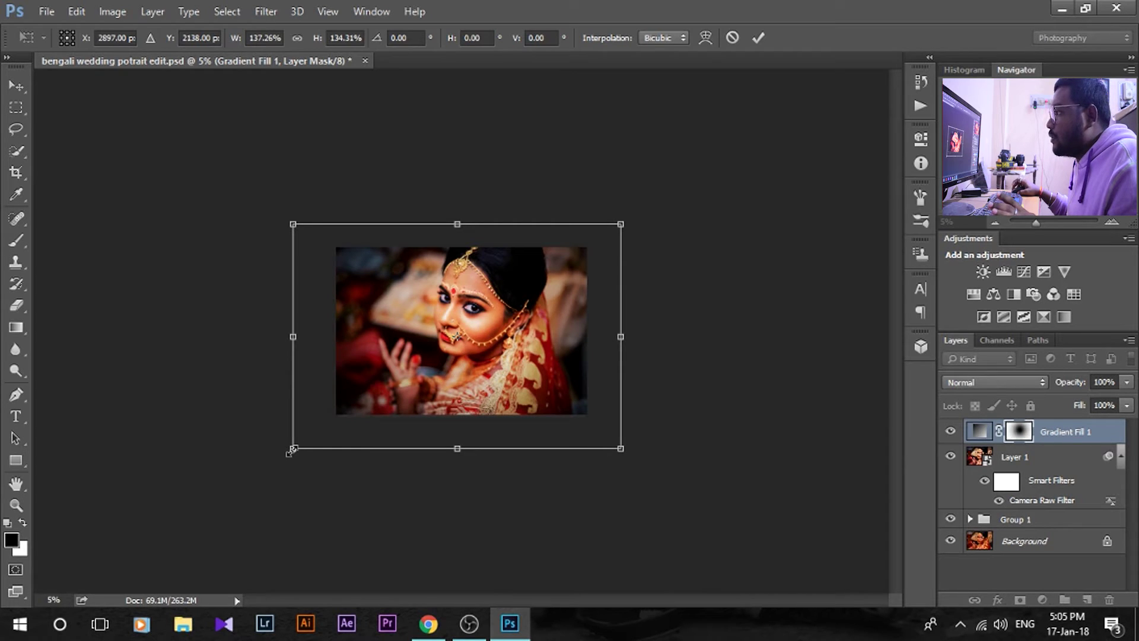
key(Return)
key(b)
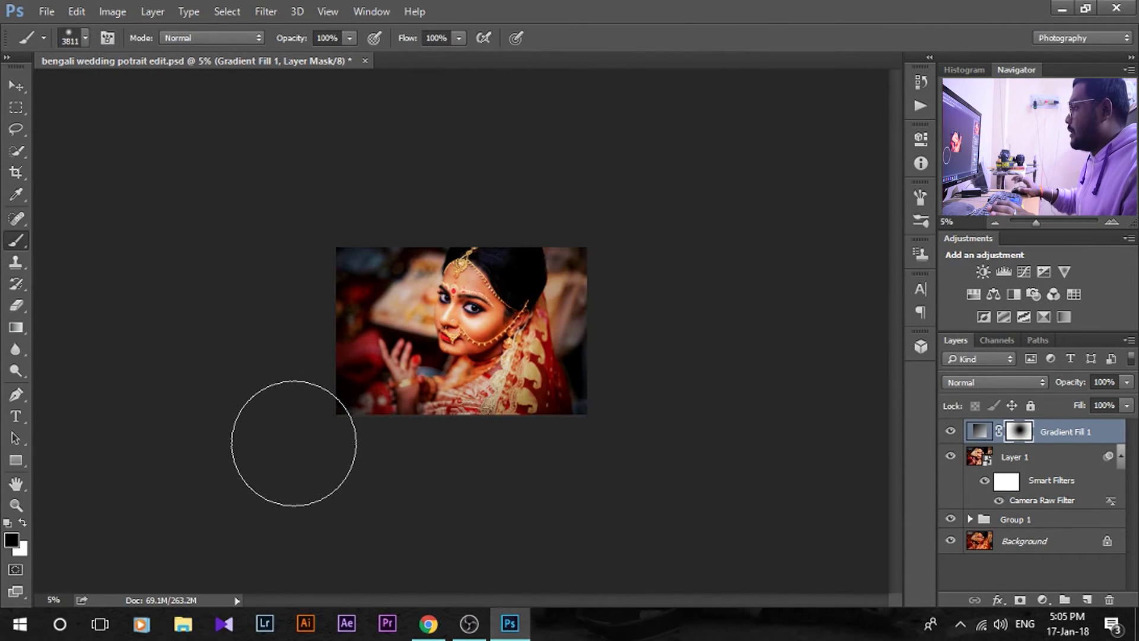
Lower the Gradient Fill 1 layer's opacity to 42% and compare the photo with the vignette hidden and shown
drag(1083, 387, 1053, 392)
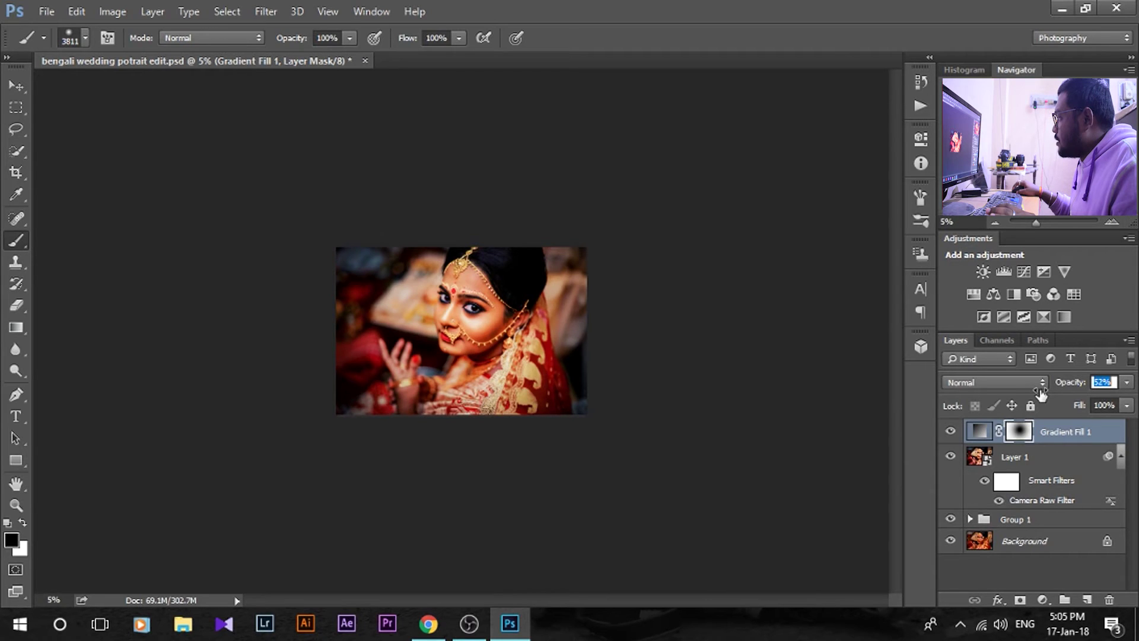
drag(1041, 393, 1026, 397)
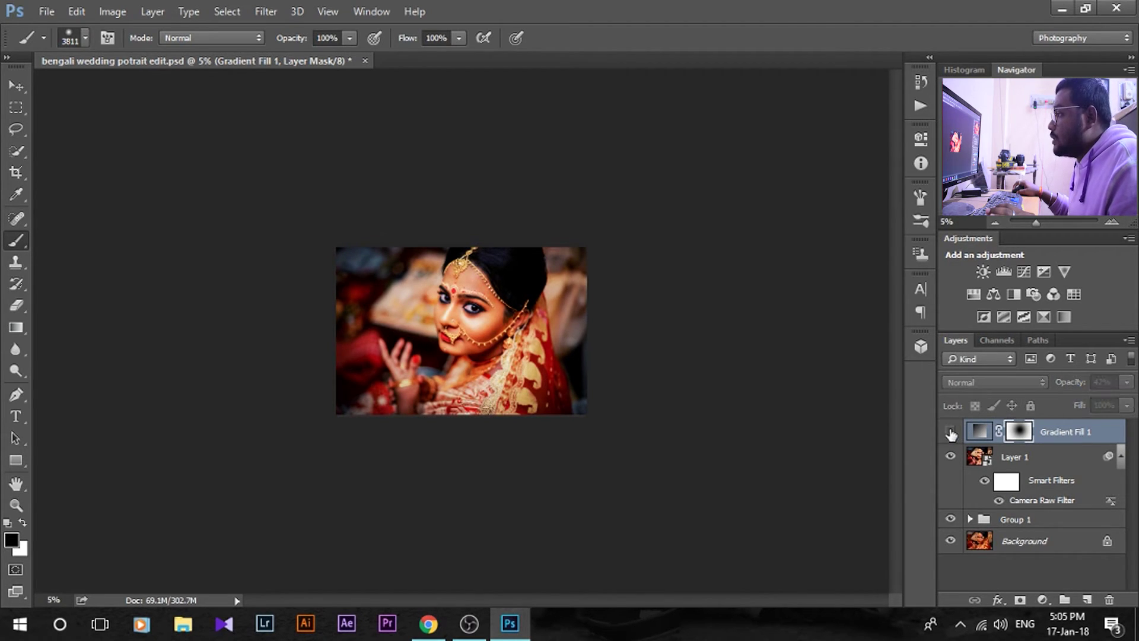
click(952, 432)
click(952, 432)
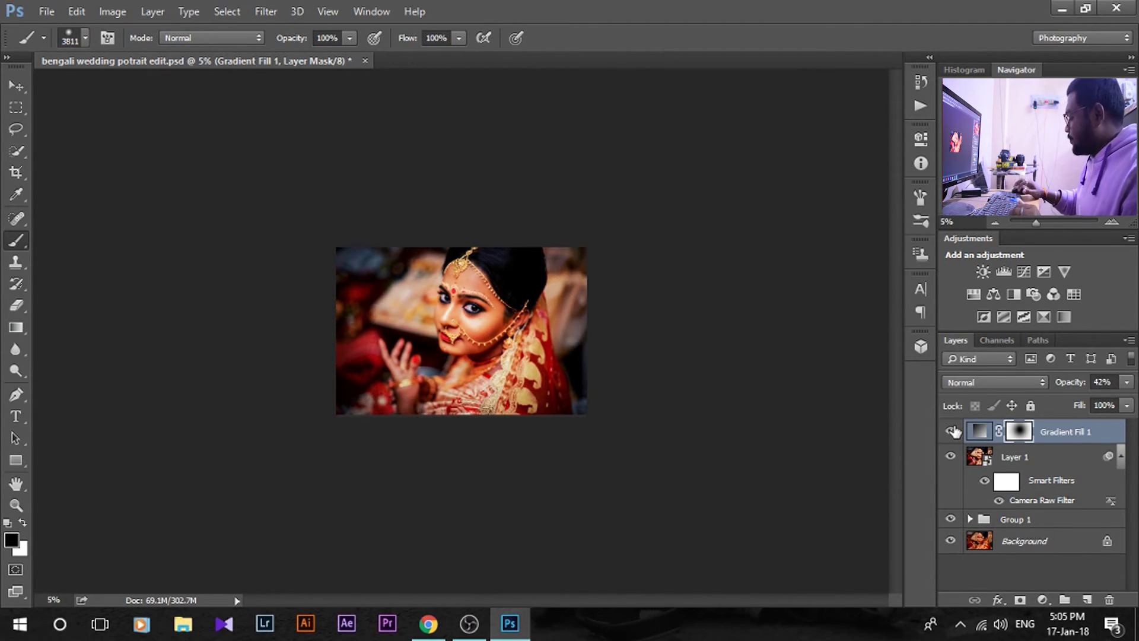
key(ctrl+0)
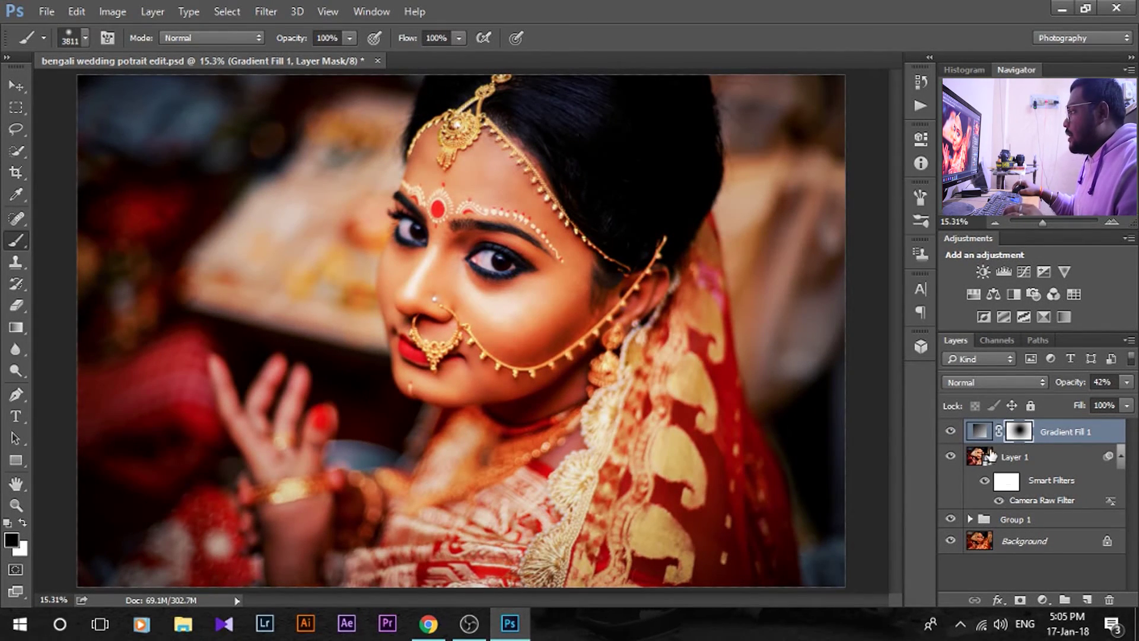
Add a new layer above Gradient Fill 1 and use #6fe0d9 as the foreground color
click(1087, 600)
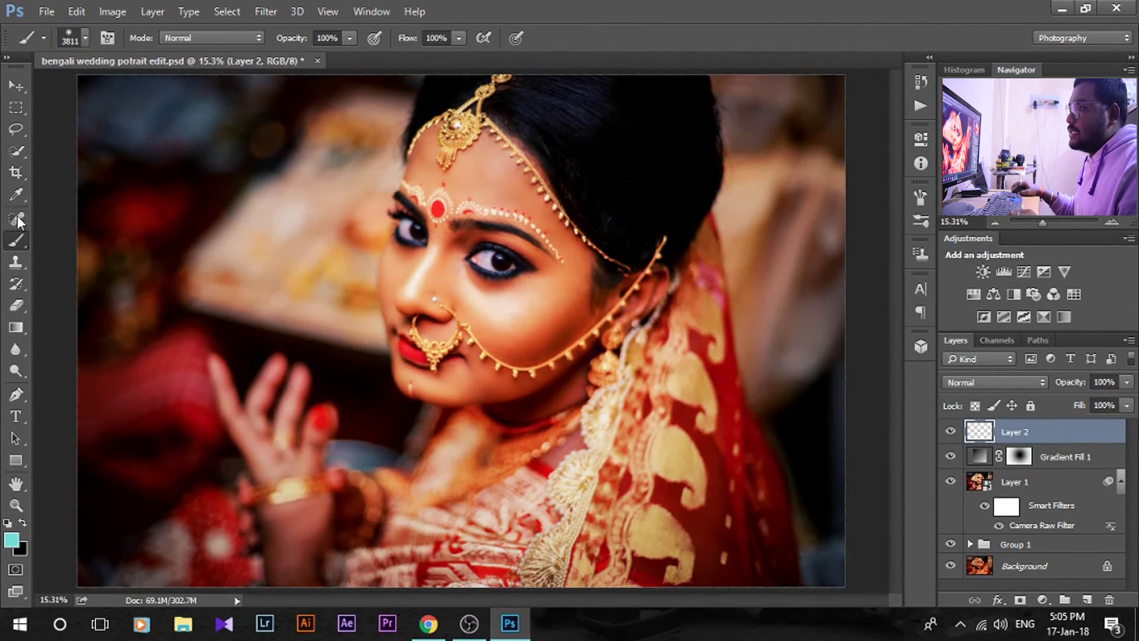
click(9, 542)
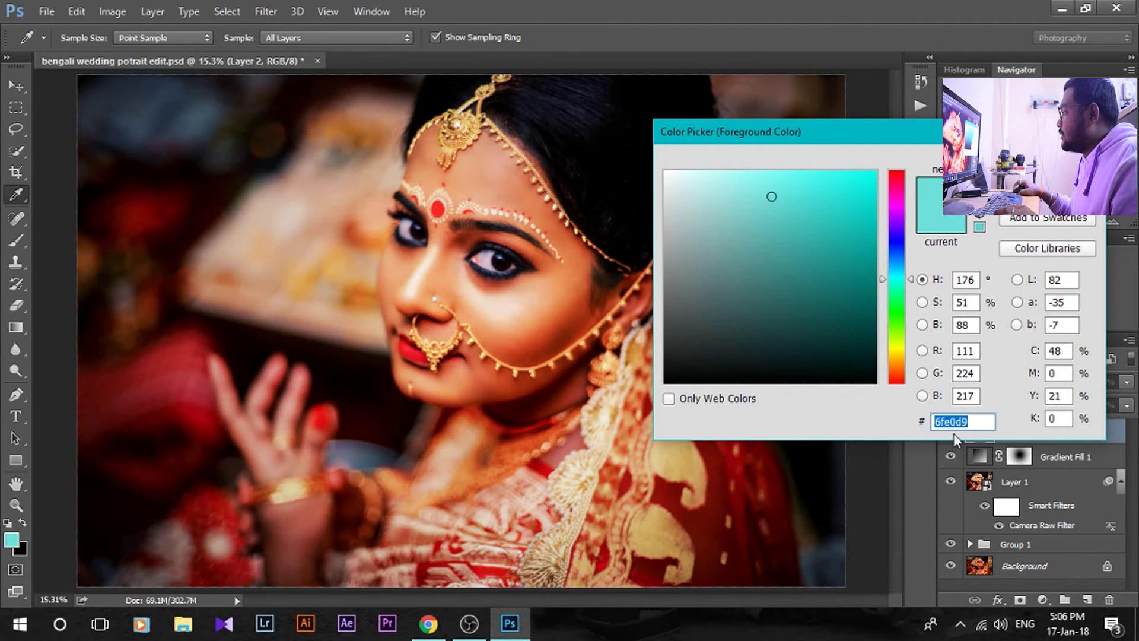
key(Return)
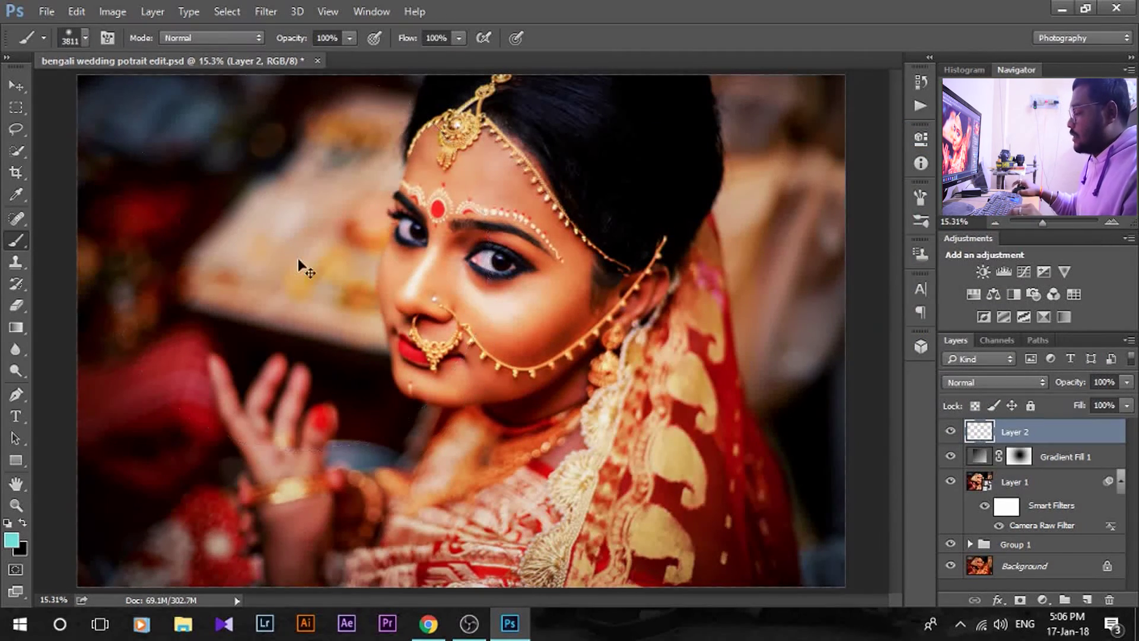
Paint one soft turquoise dab over the raised hand on Layer 2 with a 2035 px brush
key(ctrl+minus)
key(ctrl+minus)
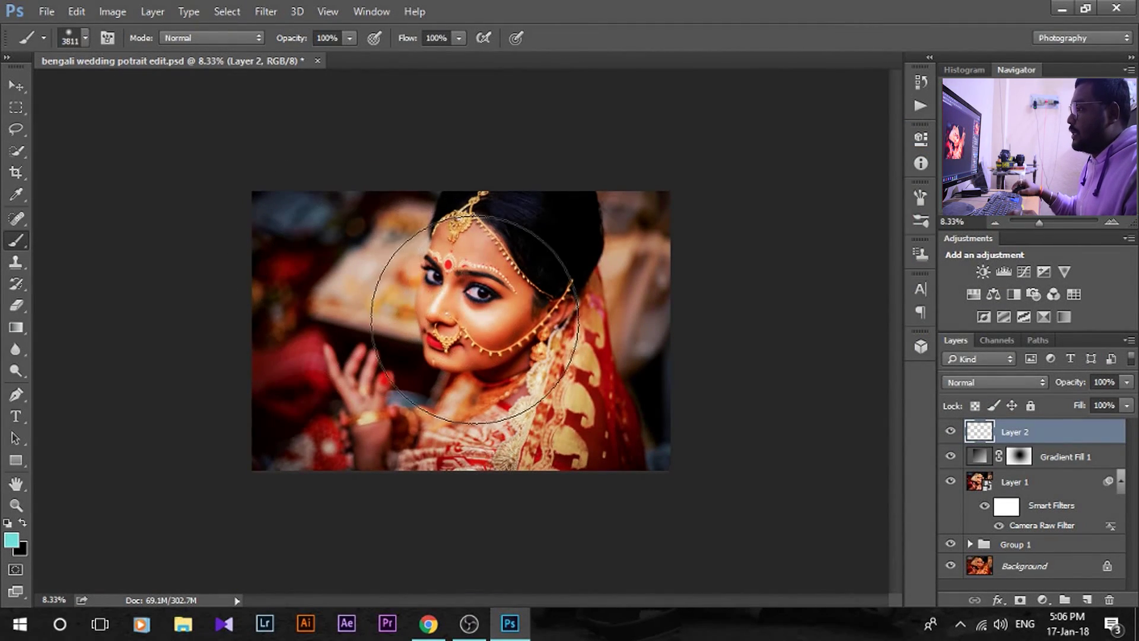
alt+right_click(467, 322)
drag(467, 322, 394, 326)
mouse_move(394, 336)
mouse_down()
mouse_move(356, 374)
mouse_move(361, 360)
mouse_up()
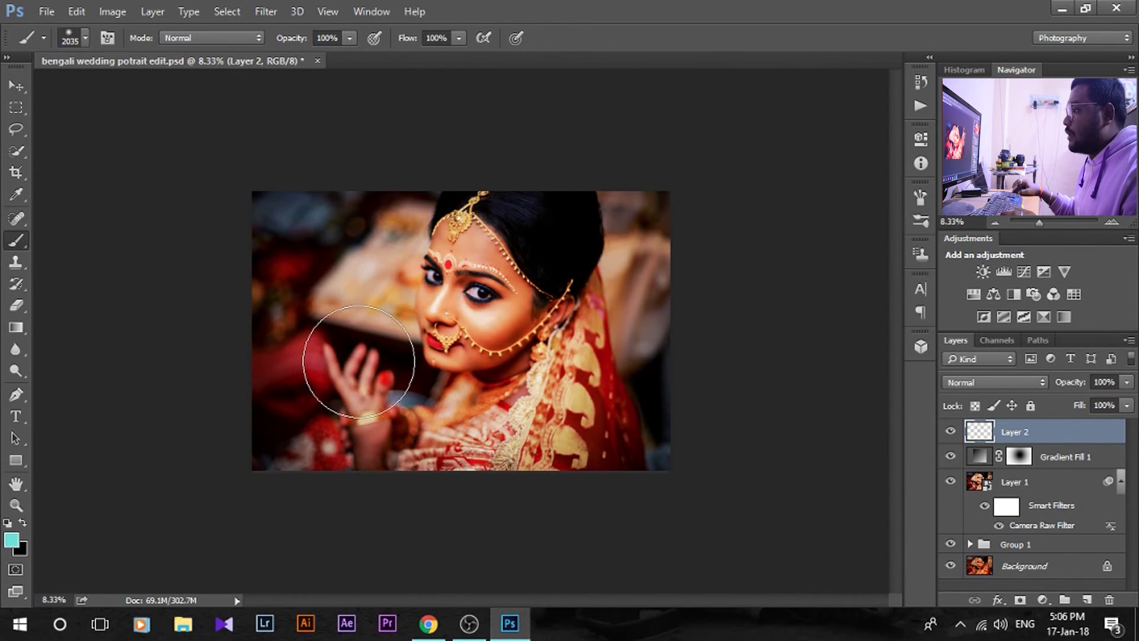
click(359, 361)
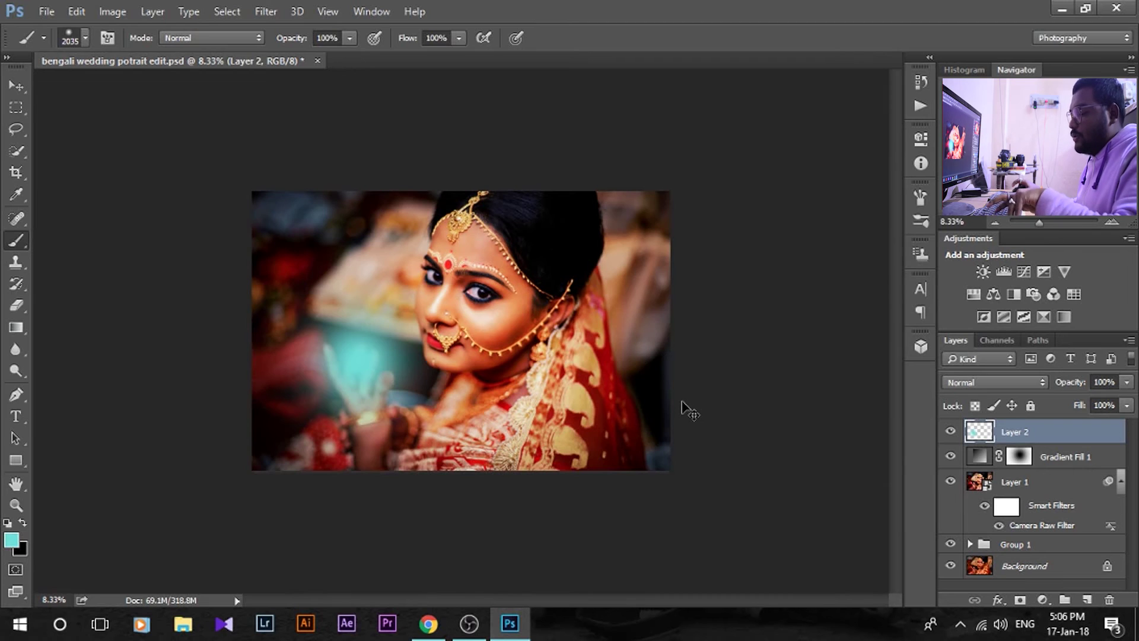
Free-transform the turquoise dab to about 221% width and 186% height so it spreads over the background and hand
key(ctrl+t)
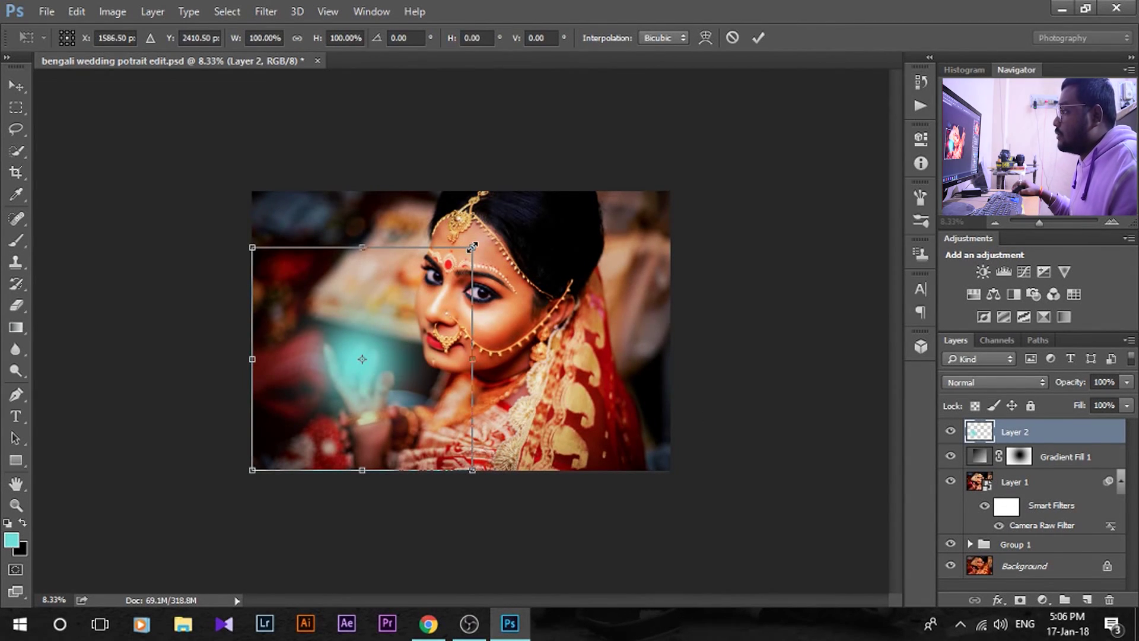
drag(473, 247, 629, 132)
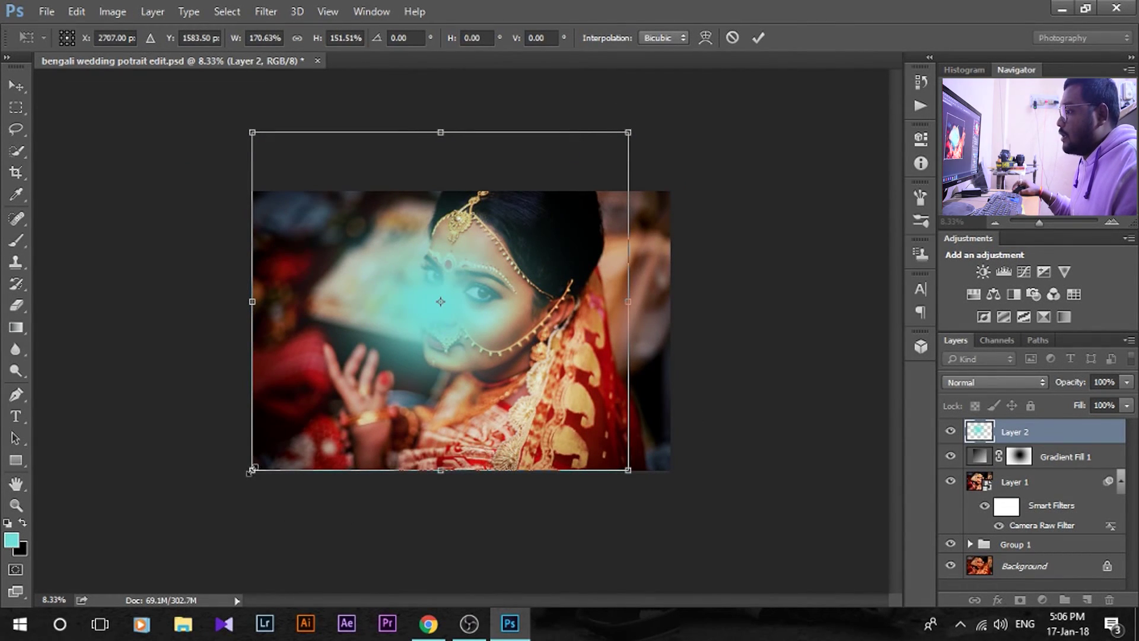
drag(250, 471, 141, 546)
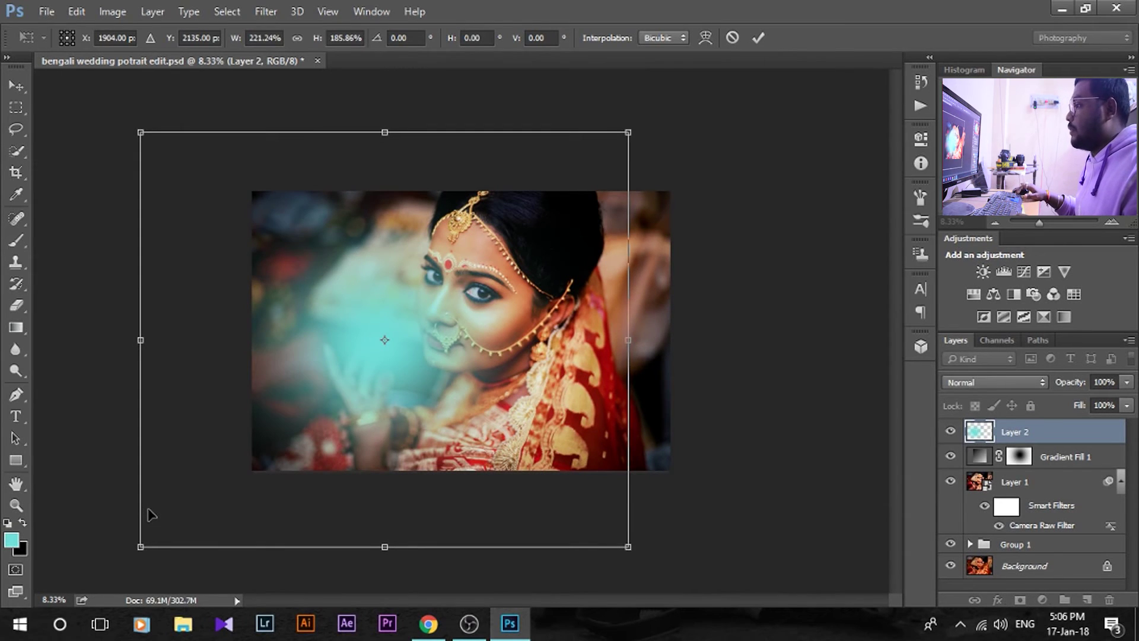
key(b)
key(Return)
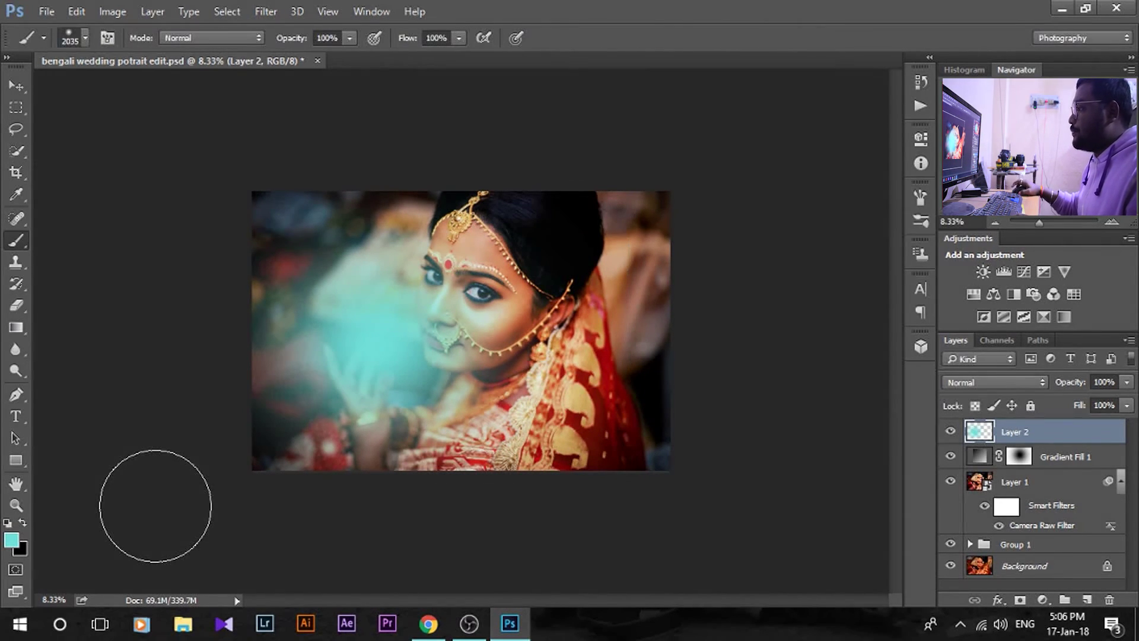
Set Layer 2 to 21% opacity with Screen blending and compare the photo with the layer hidden and shown
drag(1081, 388, 1016, 407)
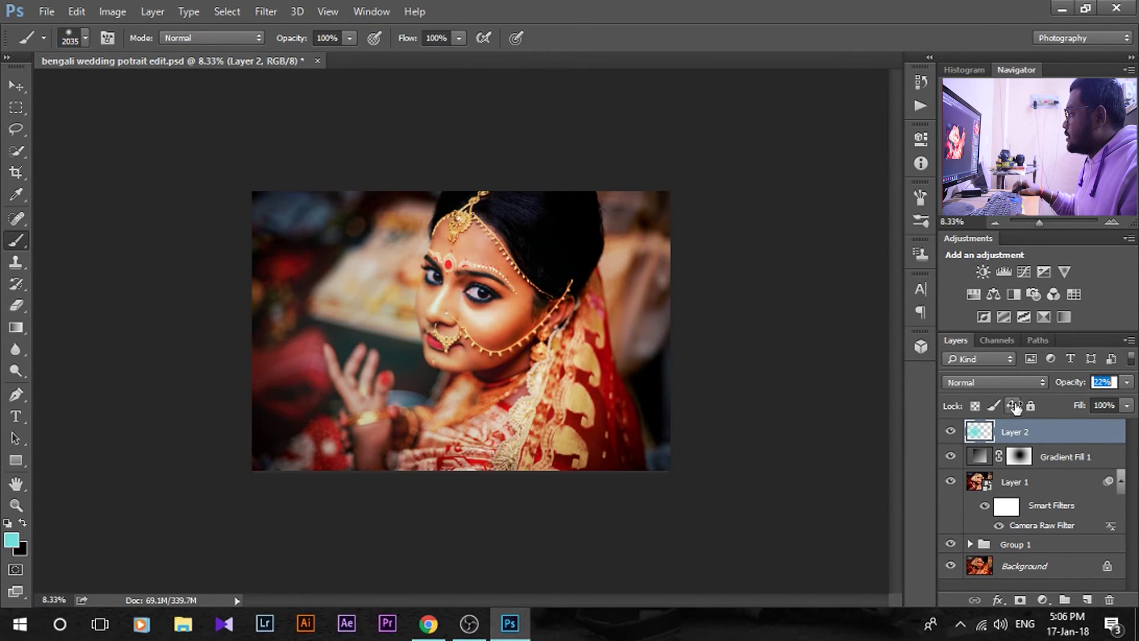
click(996, 378)
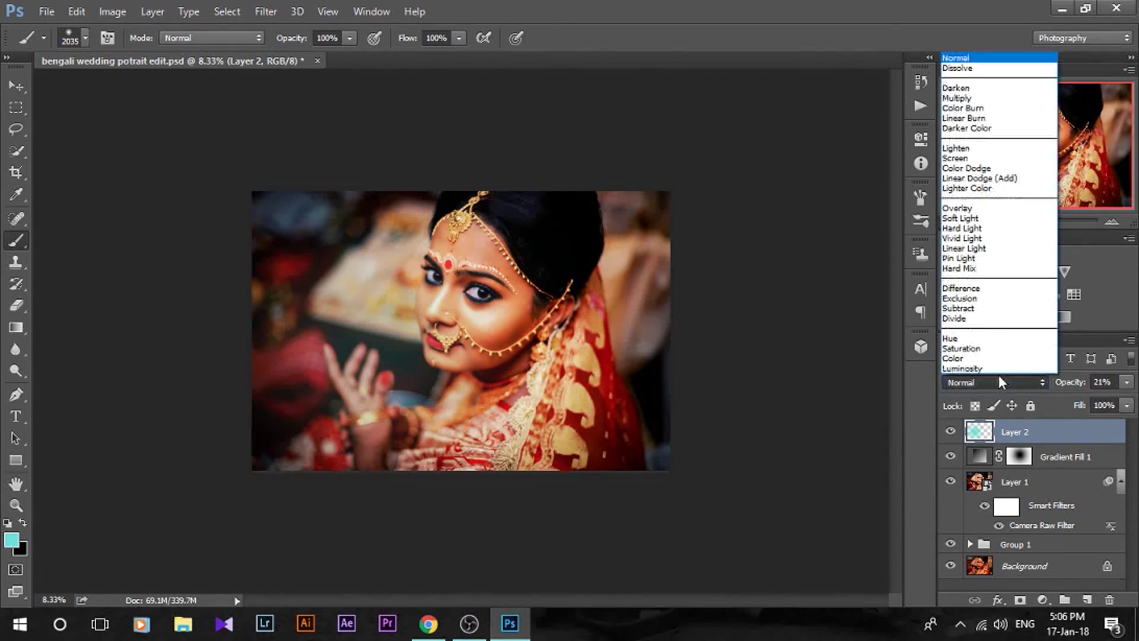
click(979, 156)
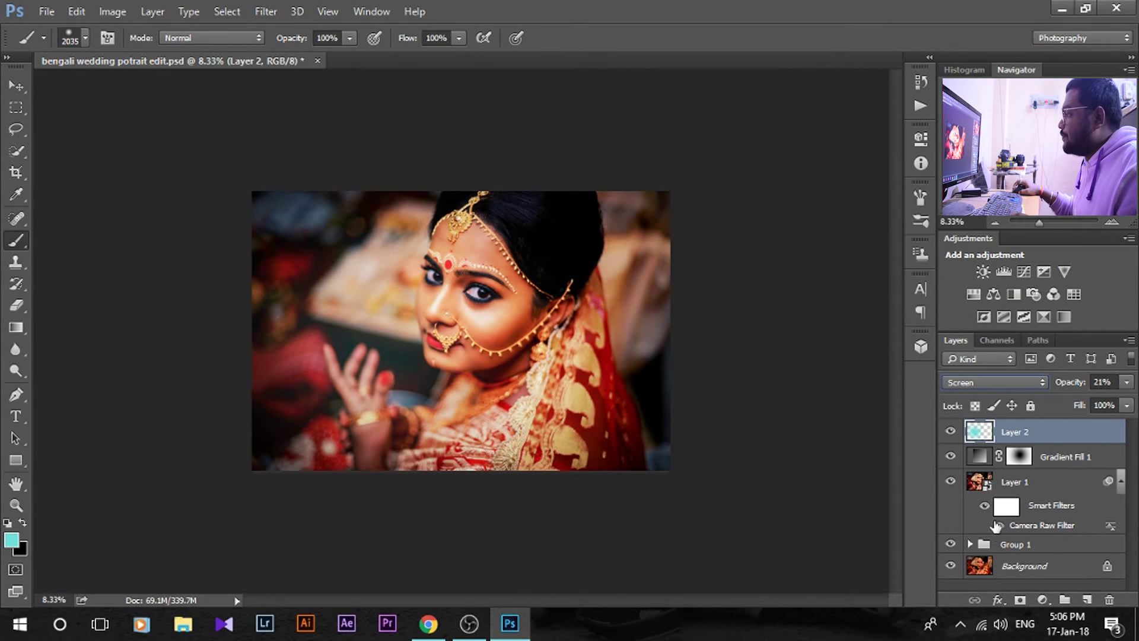
click(951, 433)
click(951, 434)
key(ctrl+0)
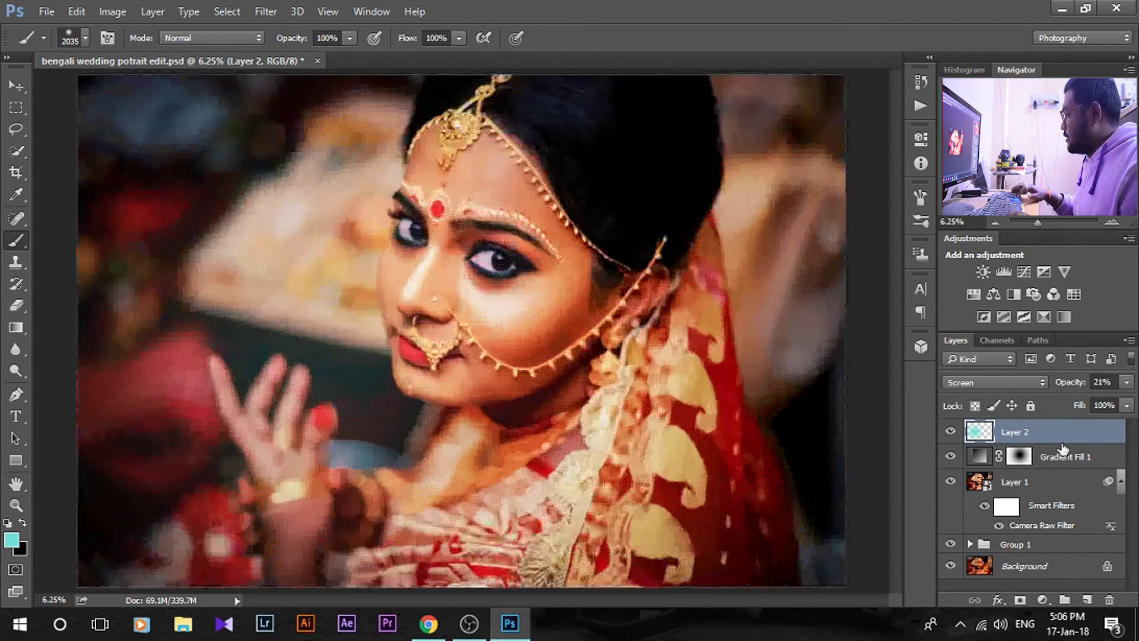
Group all layers above the Background and compare the photo with the new group hidden and shown
shift+click(1062, 550)
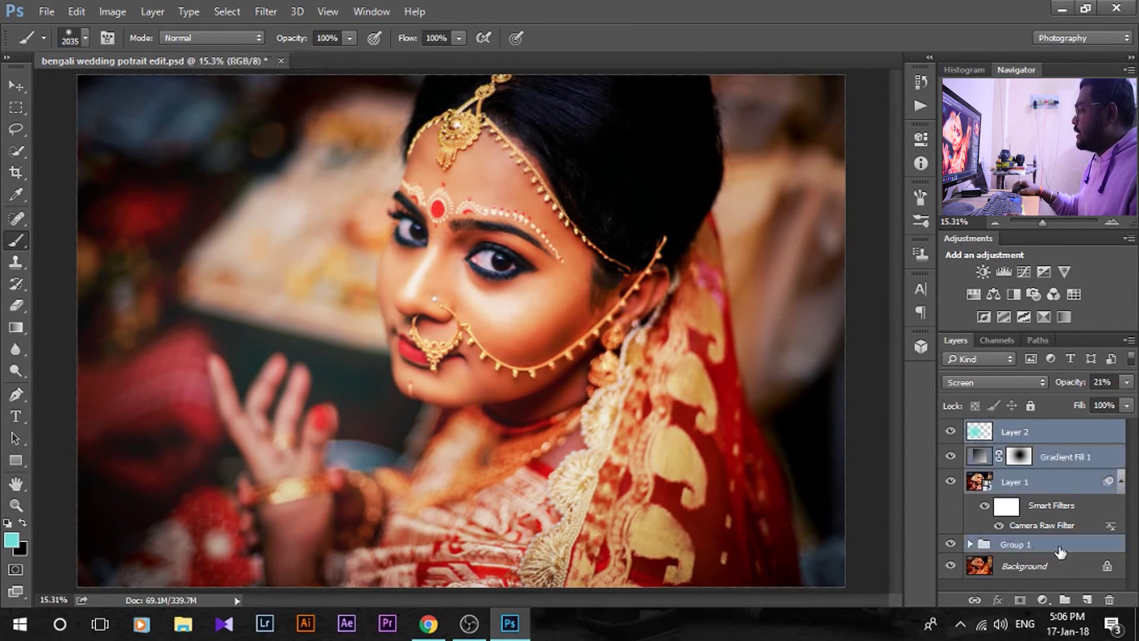
key(ctrl+g)
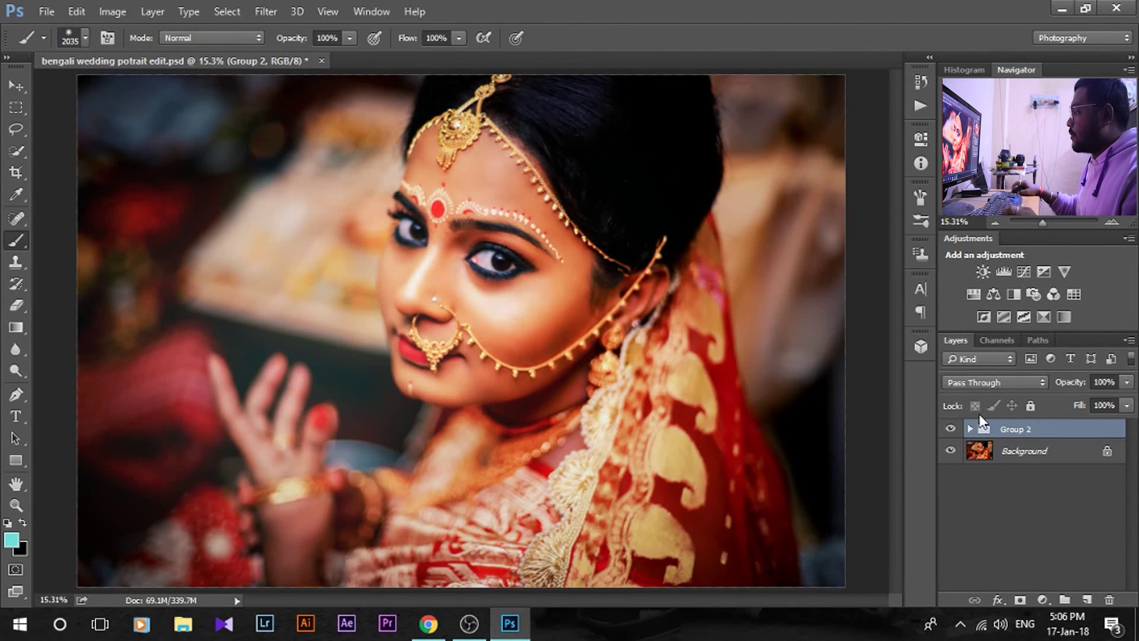
key(ctrl+minus)
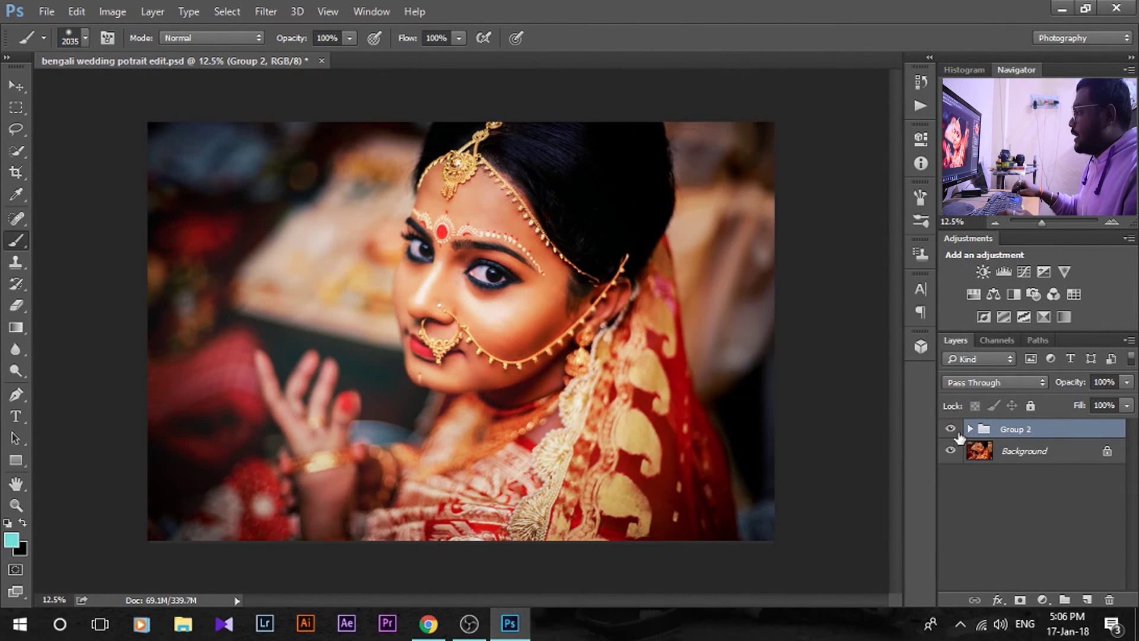
click(951, 429)
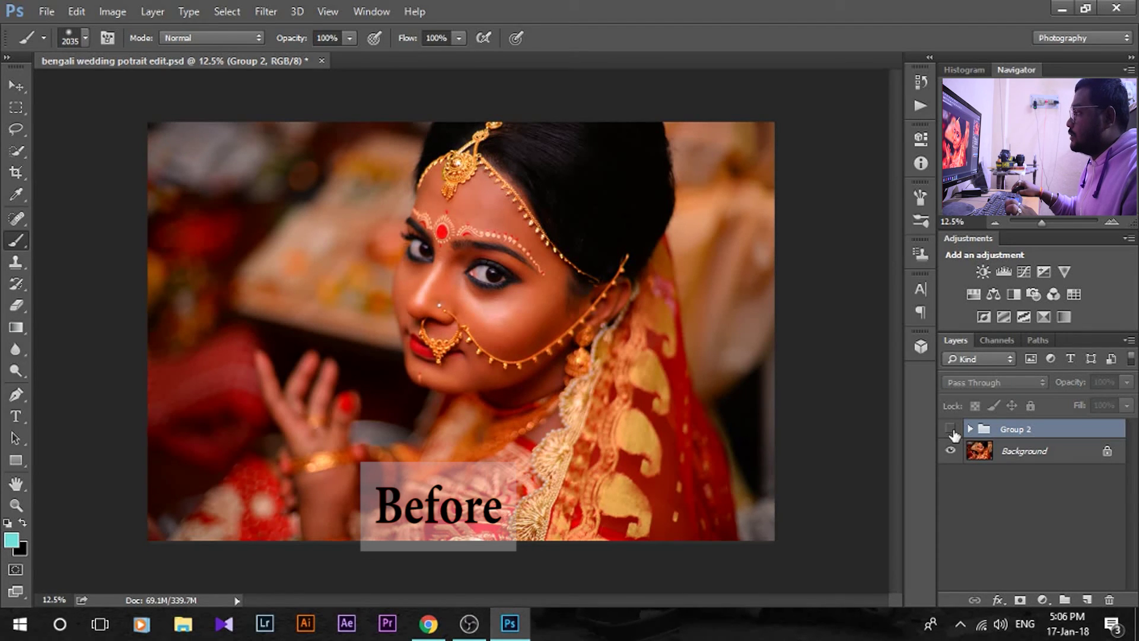
click(951, 429)
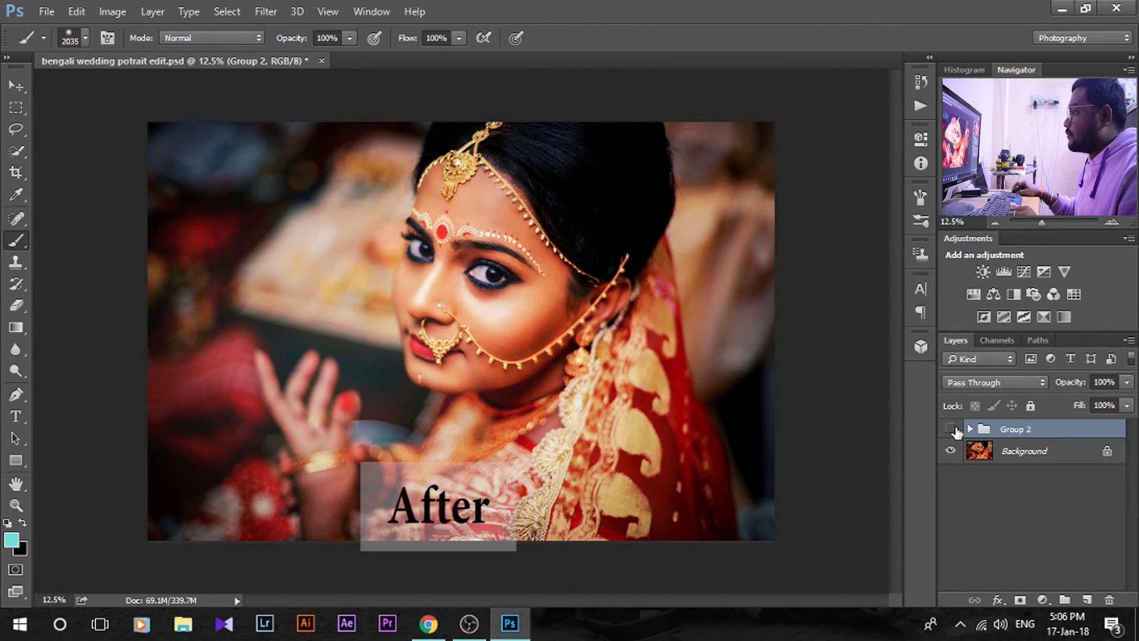
click(952, 429)
click(951, 429)
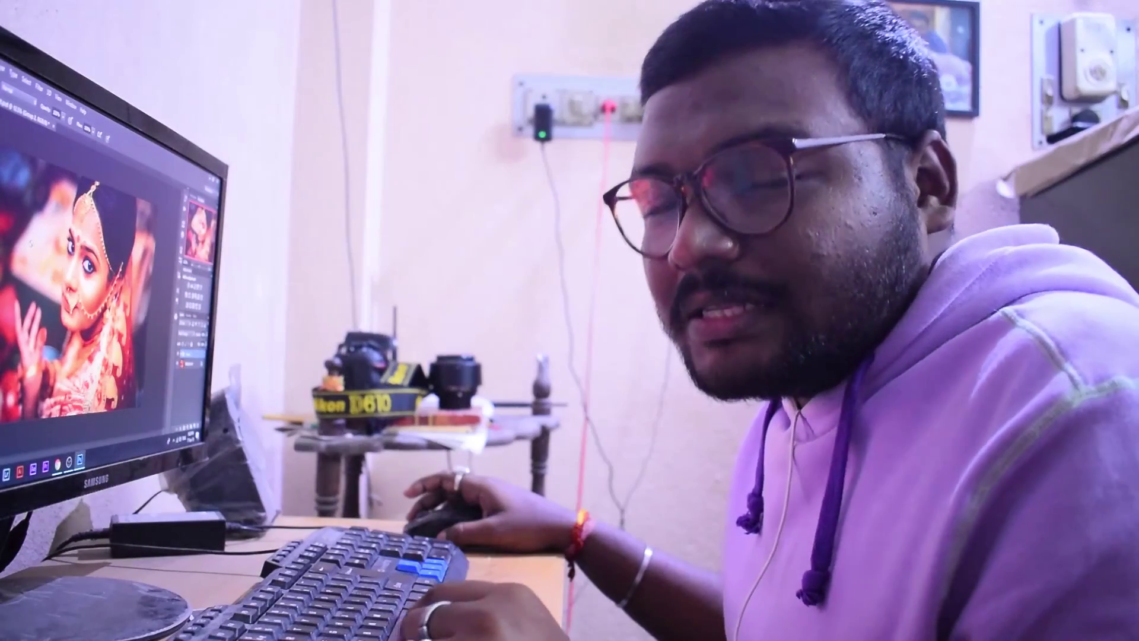